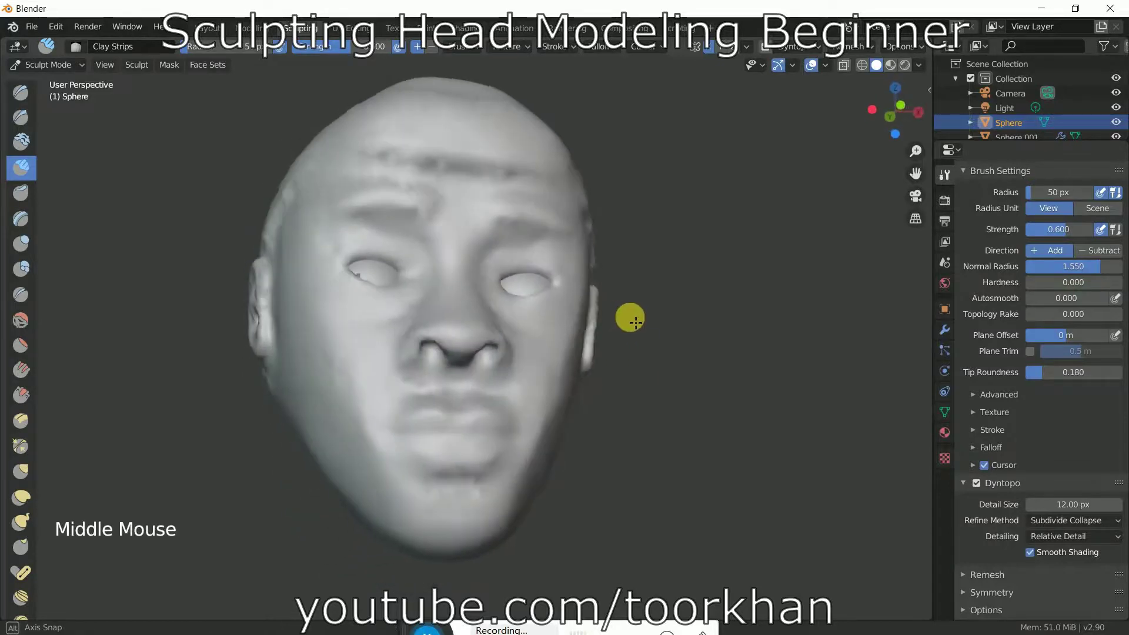
- Examine the finished sculpted head from the front, side and top, including the eyes, nose, mouth and ears
middle_click_drag(653, 333, 535, 401)
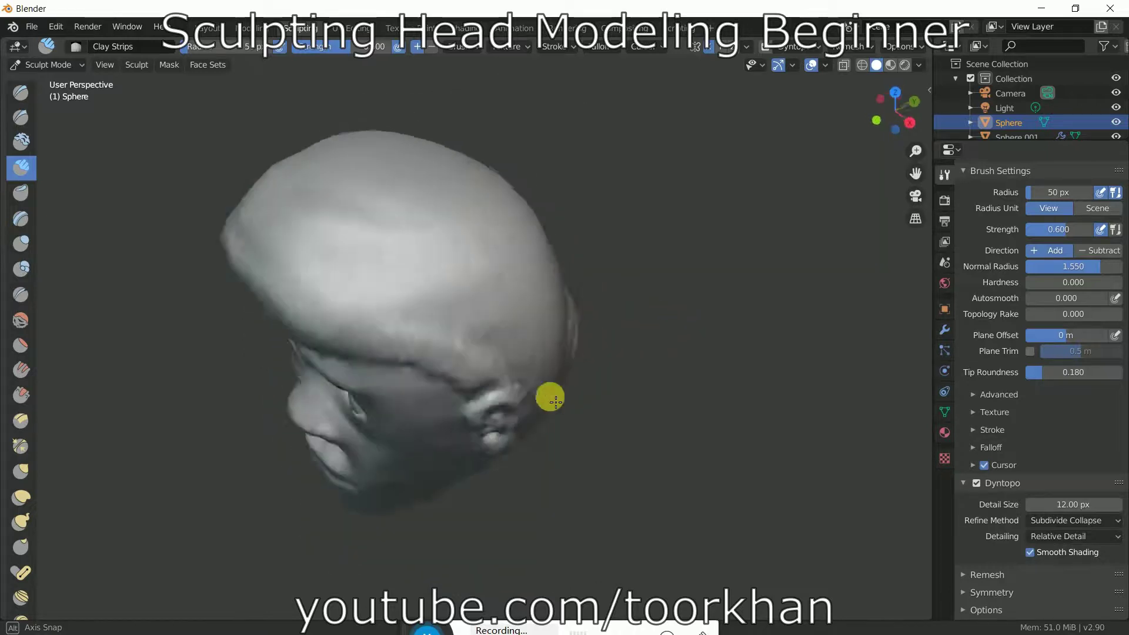
middle_click_drag(629, 396, 596, 364)
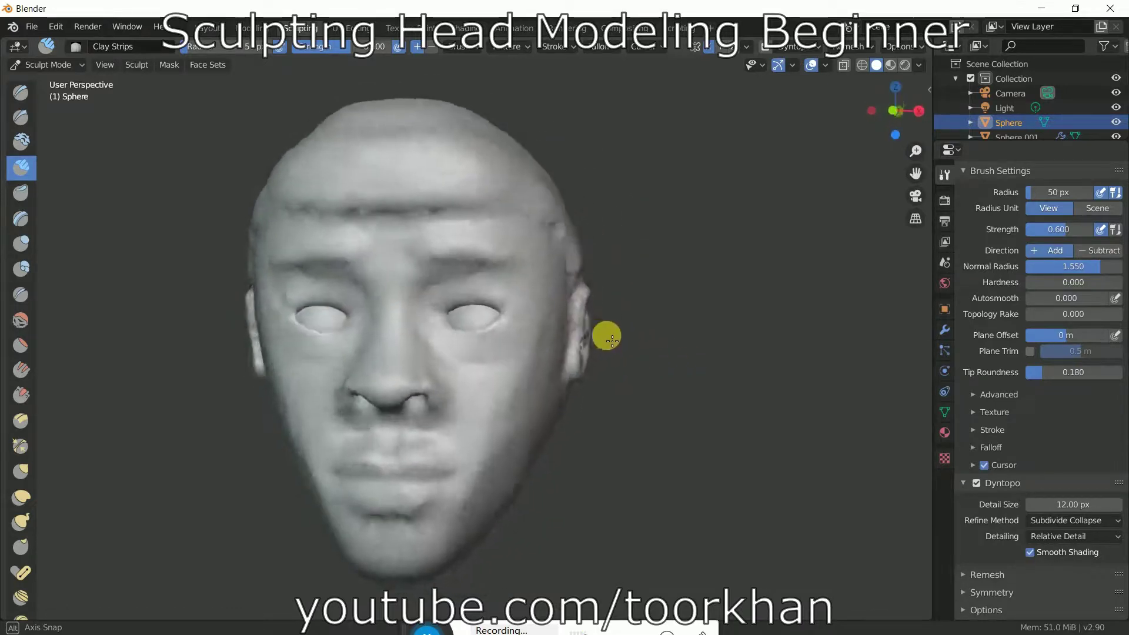
scroll(617, 330, "up", 2)
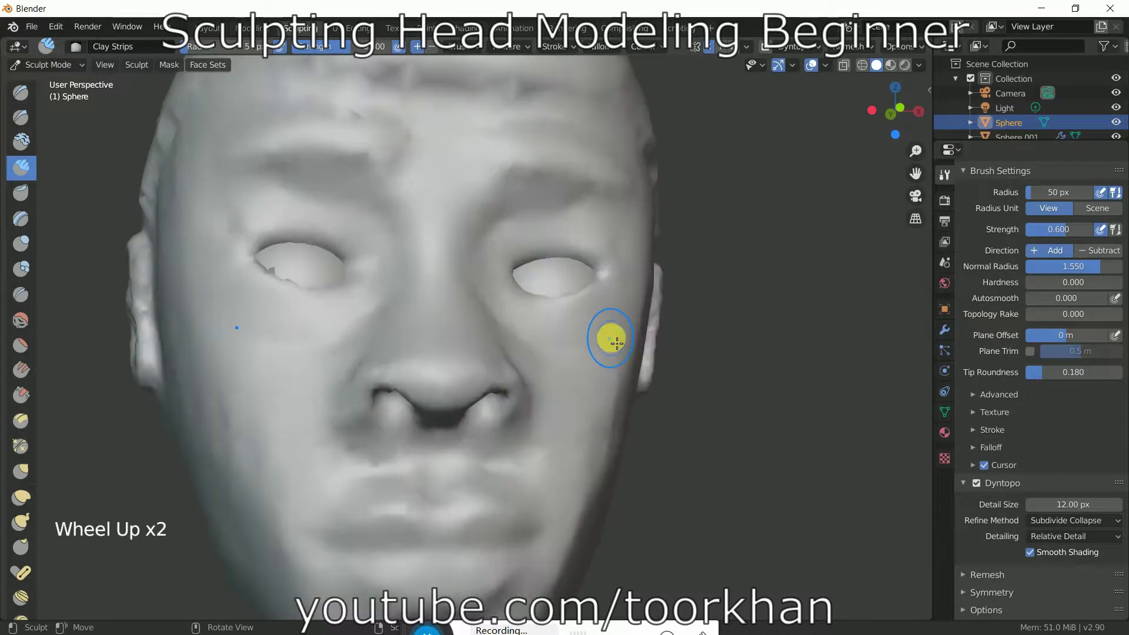
middle_click_drag(651, 335, 595, 359)
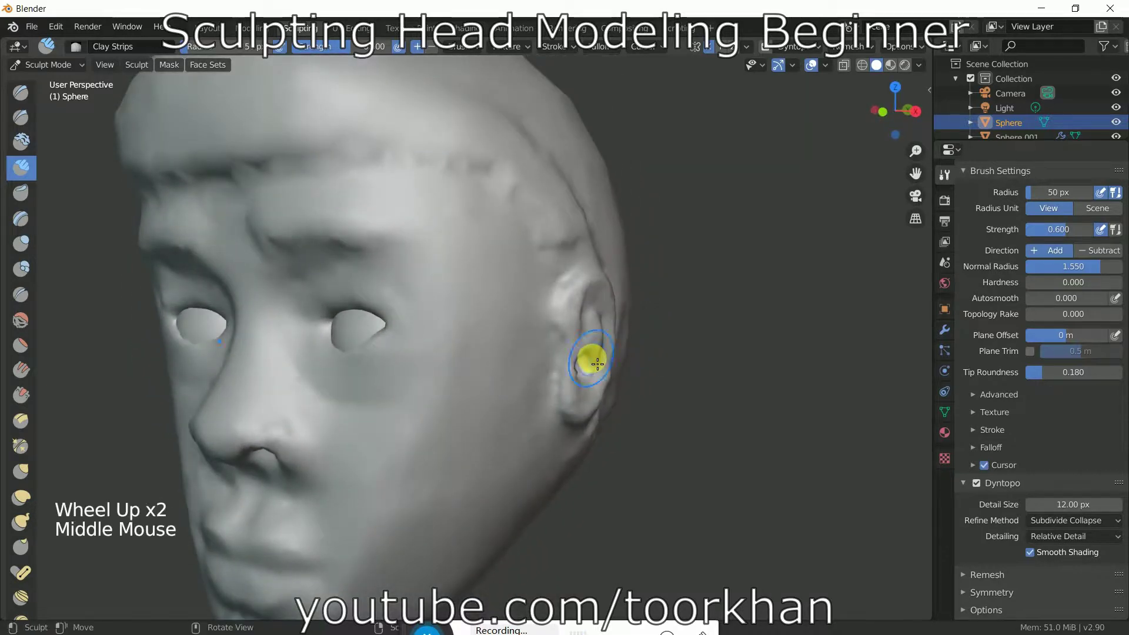
scroll(595, 355, "down", 1)
middle_click_drag(462, 358, 513, 345)
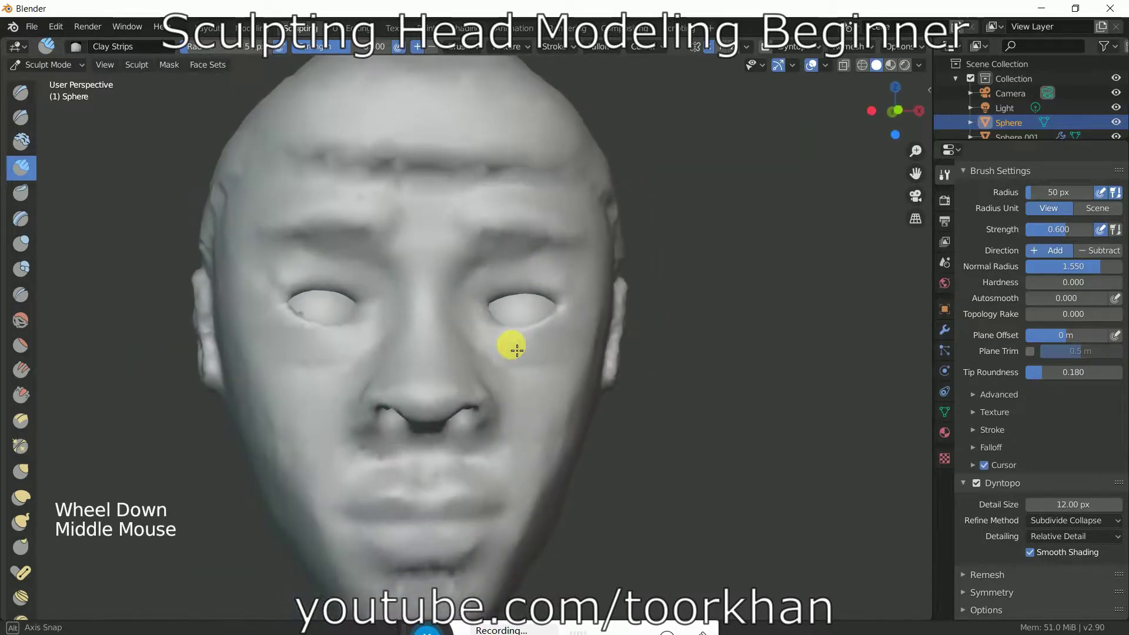
scroll(513, 344, "down", 1)
scroll(515, 348, "up", 1)
scroll(517, 350, "up", 1)
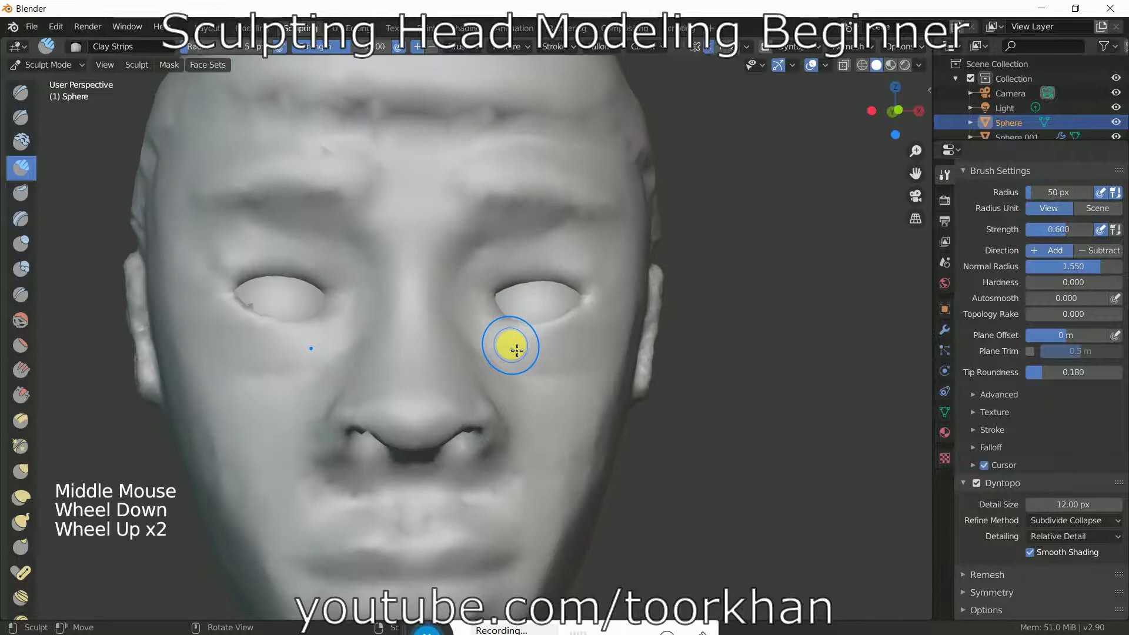
scroll(517, 350, "down", 3)
mouse_move(517, 350)
middle_mouse_down()
mouse_move(480, 383)
mouse_move(425, 377)
mouse_move(449, 345)
mouse_move(524, 338)
mouse_move(512, 348)
mouse_move(520, 352)
middle_mouse_up()
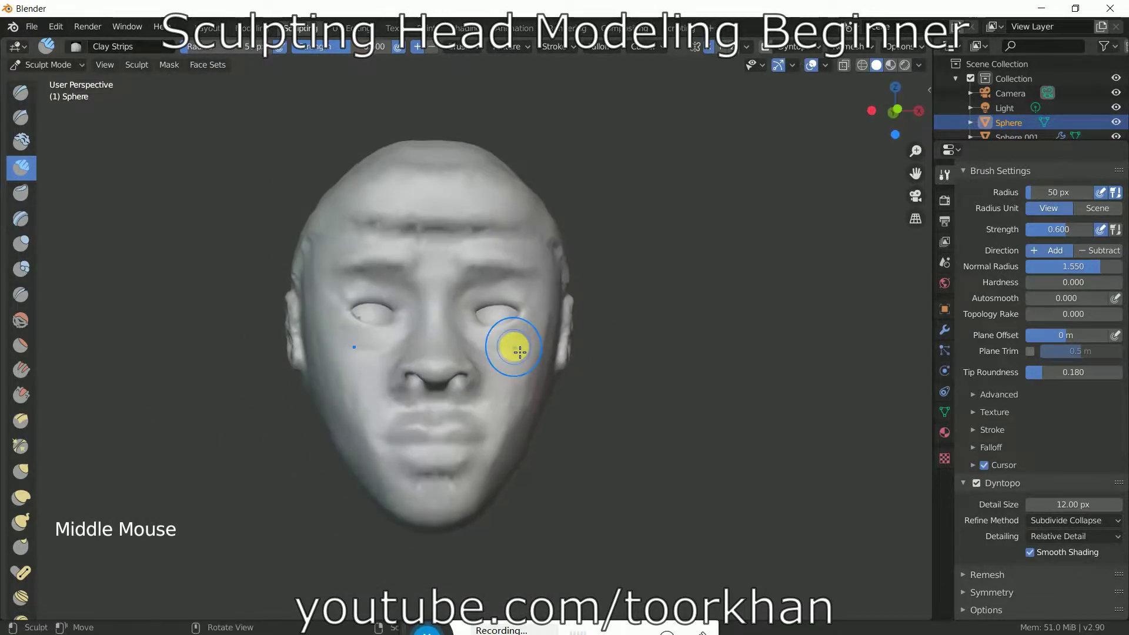
scroll(520, 352, "up", 3)
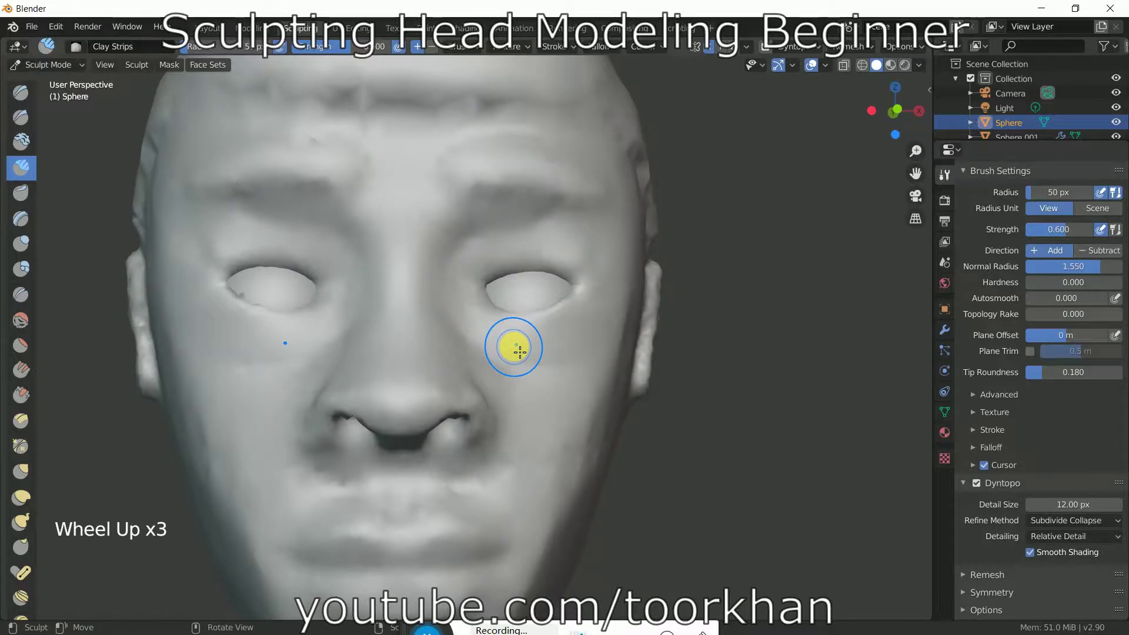
scroll(520, 352, "down", 1)
mouse_move(501, 342)
middle_mouse_down()
mouse_move(501, 355)
mouse_move(529, 357)
mouse_move(491, 352)
mouse_move(494, 330)
mouse_move(504, 359)
mouse_move(562, 364)
mouse_move(503, 346)
middle_mouse_up()
scroll(503, 346, "down", 1)
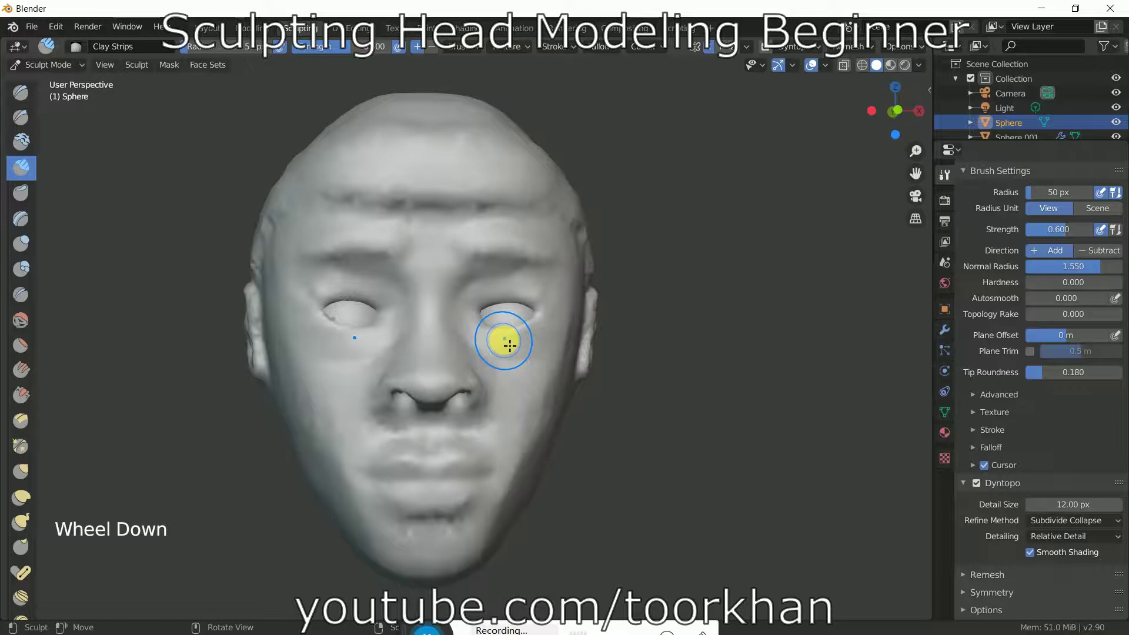
mouse_move(516, 335)
middle_mouse_down()
mouse_move(522, 353)
mouse_move(452, 360)
mouse_move(569, 348)
mouse_move(467, 336)
mouse_move(547, 365)
mouse_move(617, 368)
mouse_move(546, 365)
mouse_move(528, 350)
mouse_move(453, 365)
mouse_move(423, 358)
mouse_move(560, 355)
mouse_move(543, 359)
mouse_move(537, 345)
mouse_move(467, 355)
mouse_move(547, 360)
mouse_move(522, 358)
mouse_move(530, 364)
middle_mouse_up()
scroll(530, 357, "up", 1)
scroll(540, 358, "down", 1)
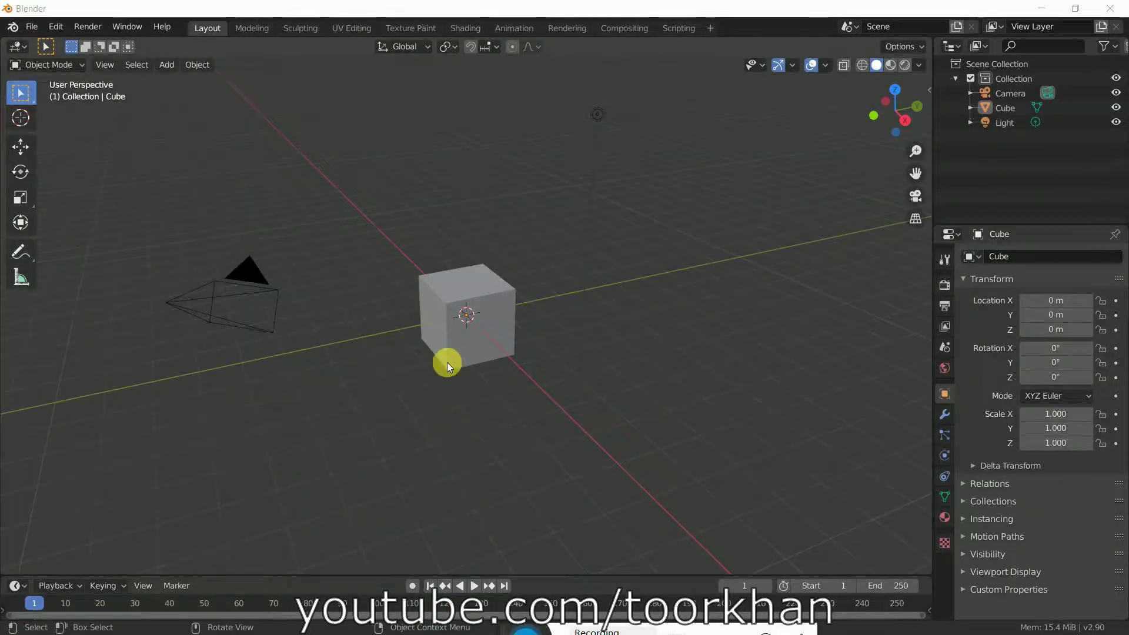
- Delete the default cube and add a UV sphere in its place
left_click(449, 355)
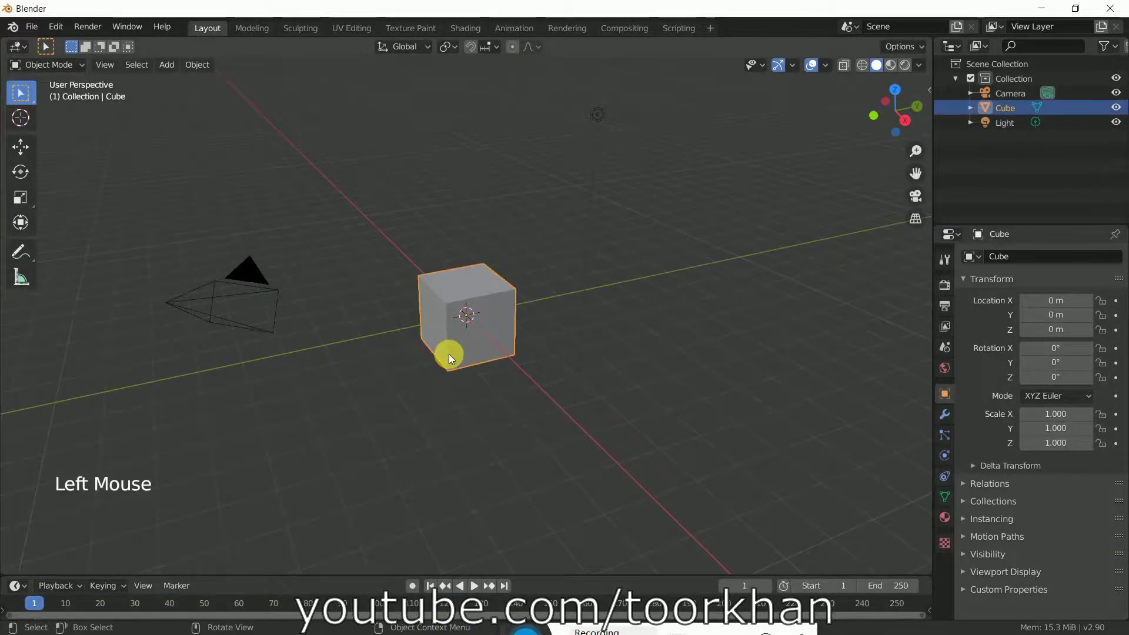
key("x")
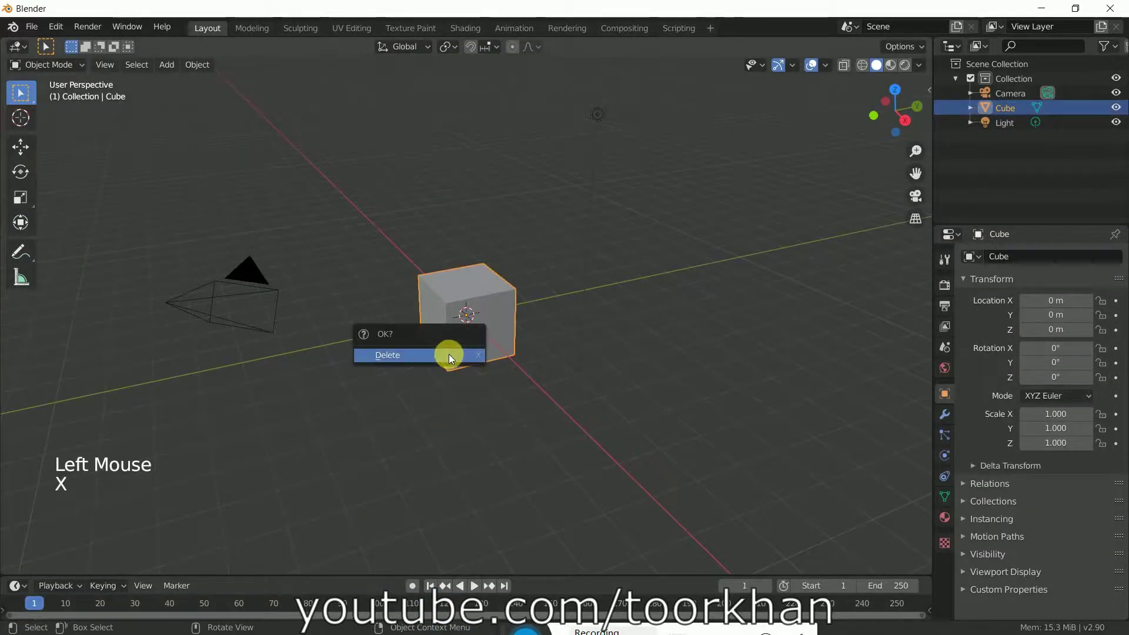
left_click(449, 355)
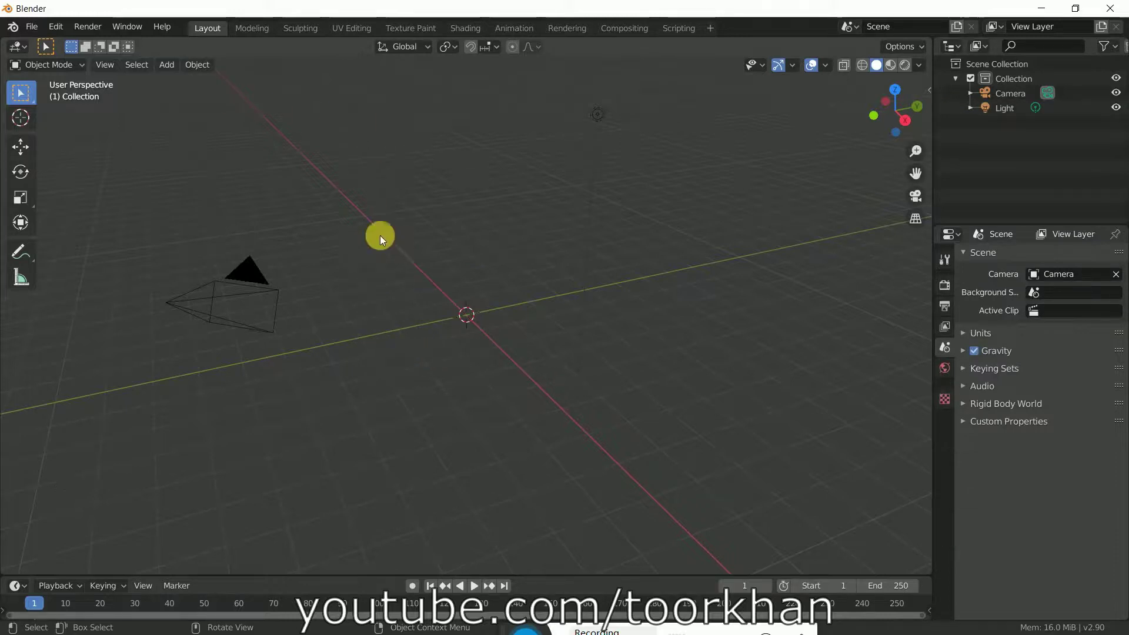
left_click(167, 66)
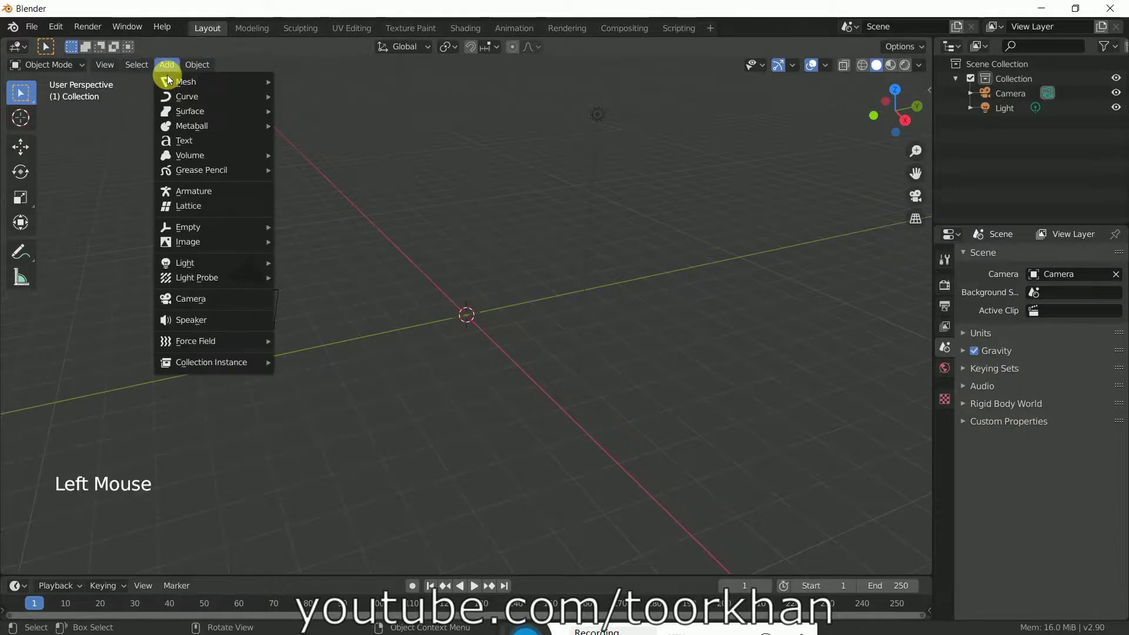
mouse_move(169, 81)
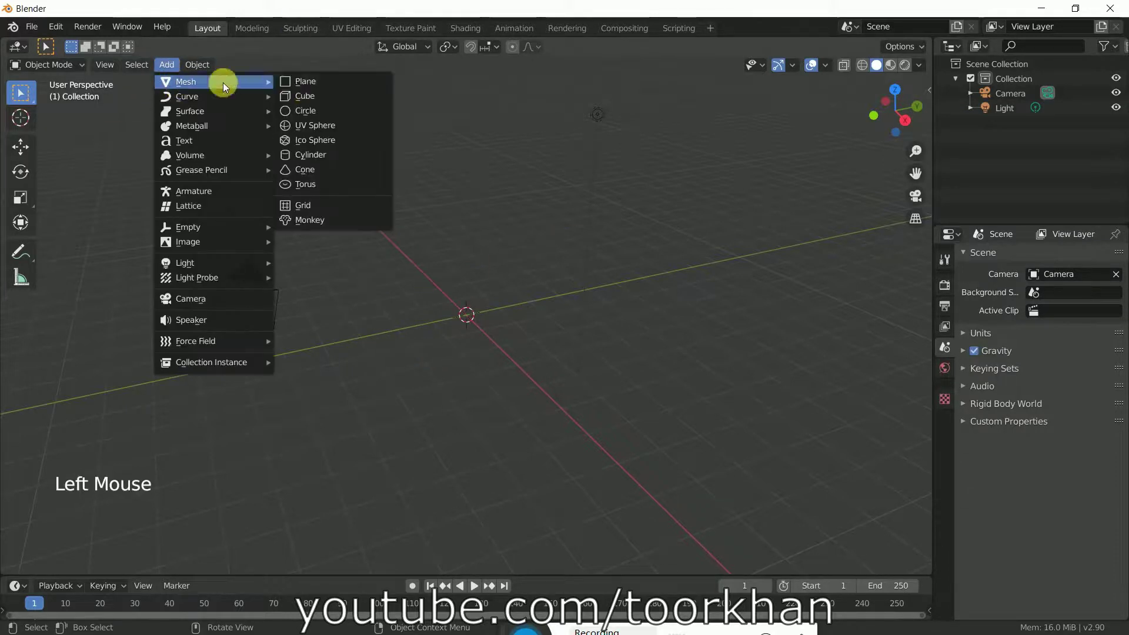
left_click(344, 128)
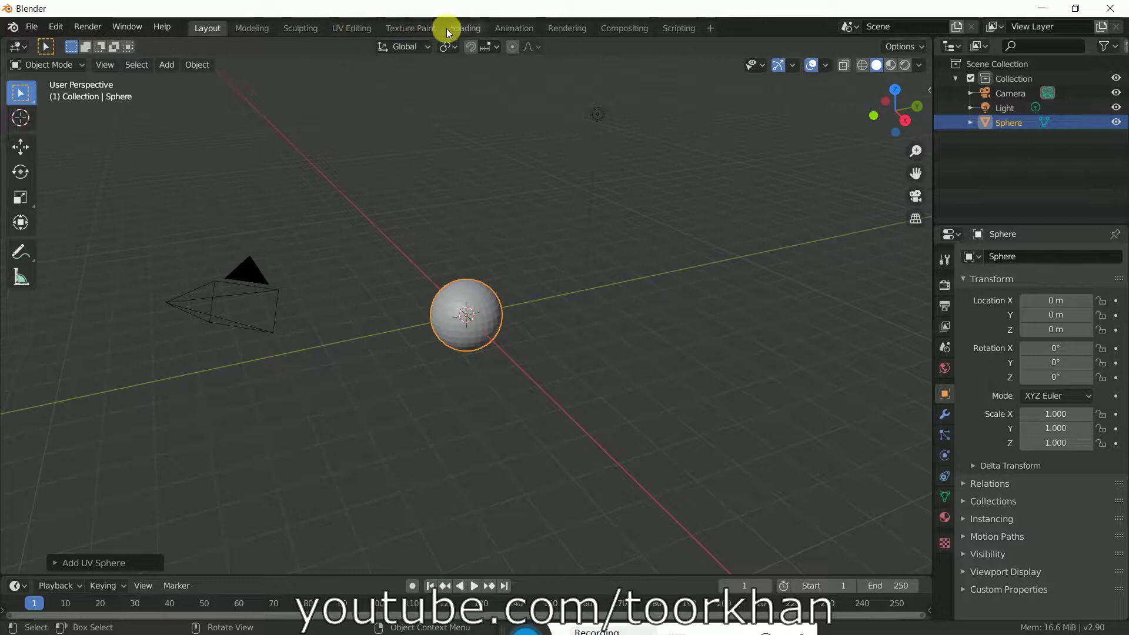
- Switch to the Sculpting workspace and enable Dyntopo with smooth shading for the sphere
left_click(301, 27)
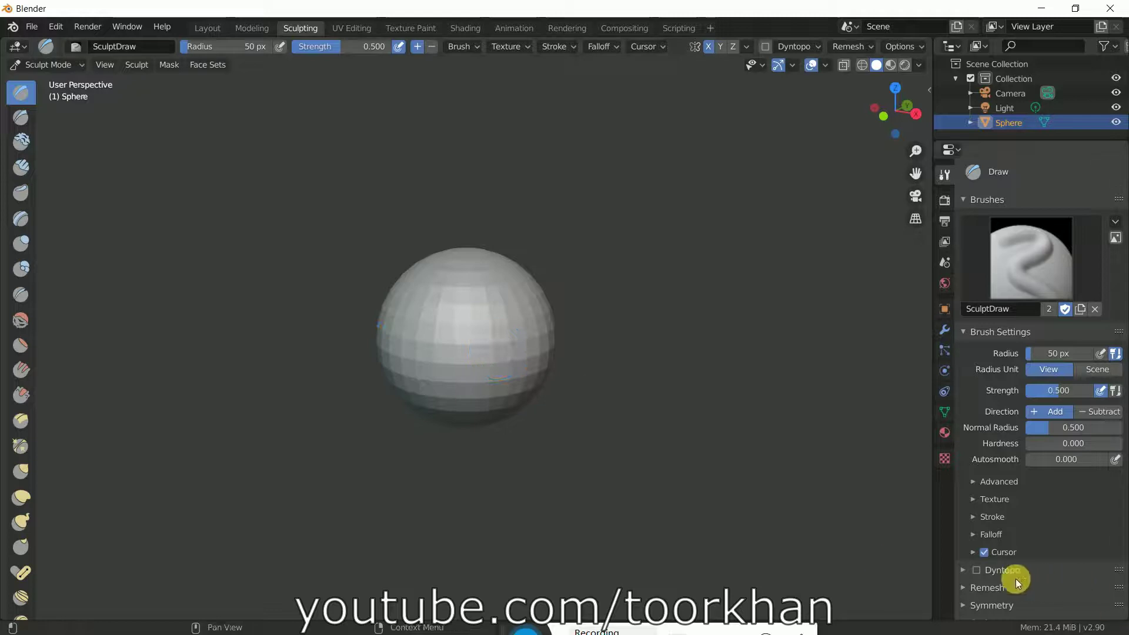
left_click(979, 570)
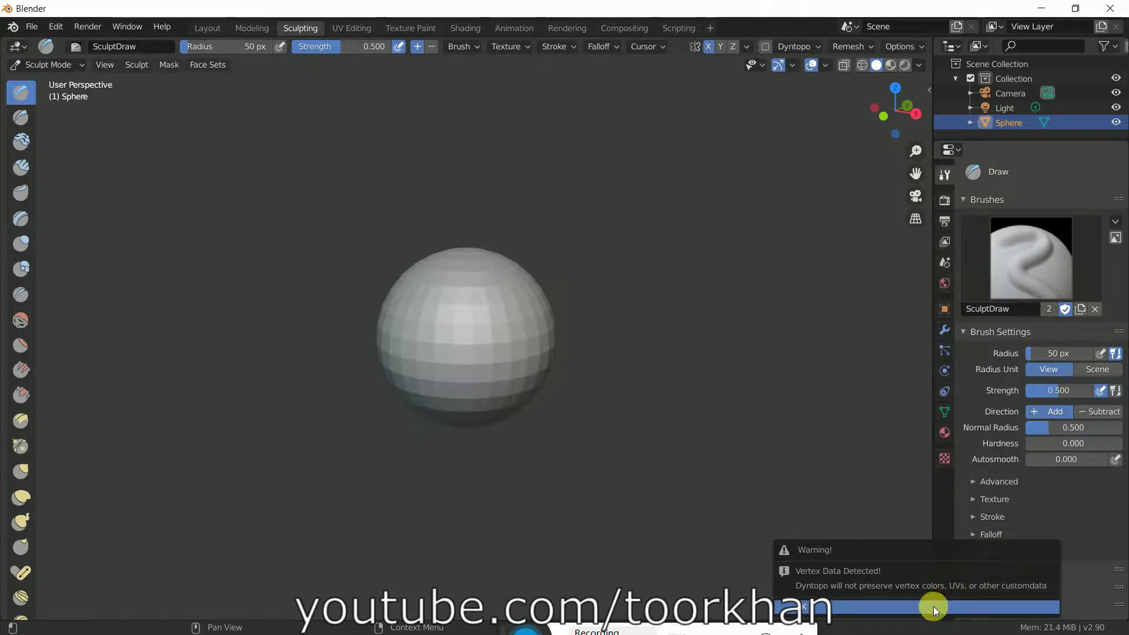
left_click(933, 606)
scroll(1030, 574, "down", 2)
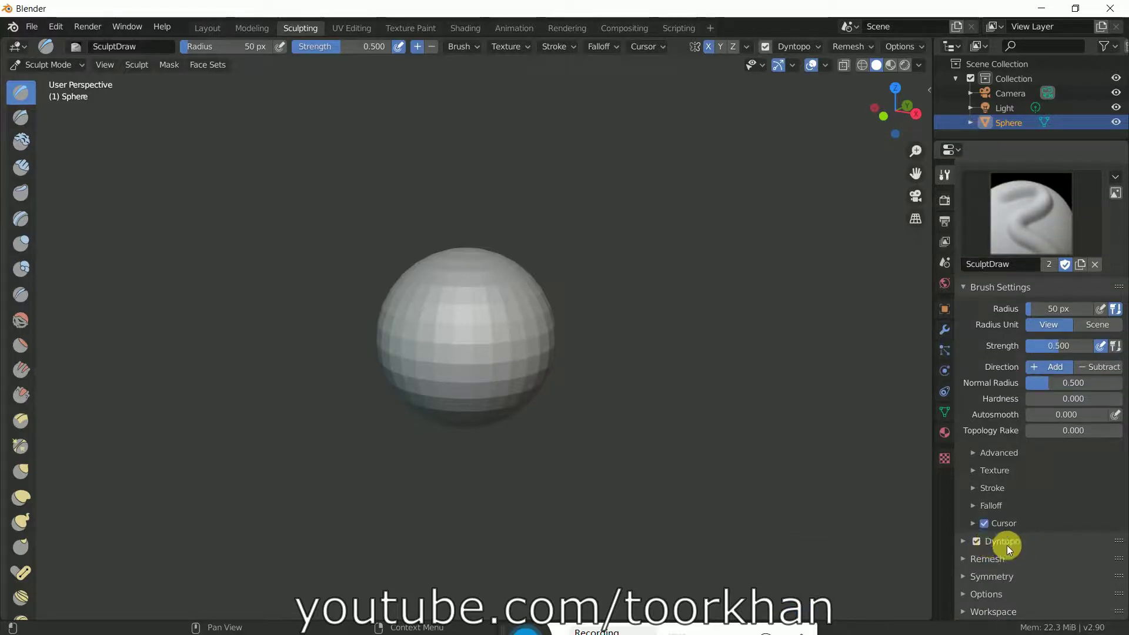
left_click(964, 542)
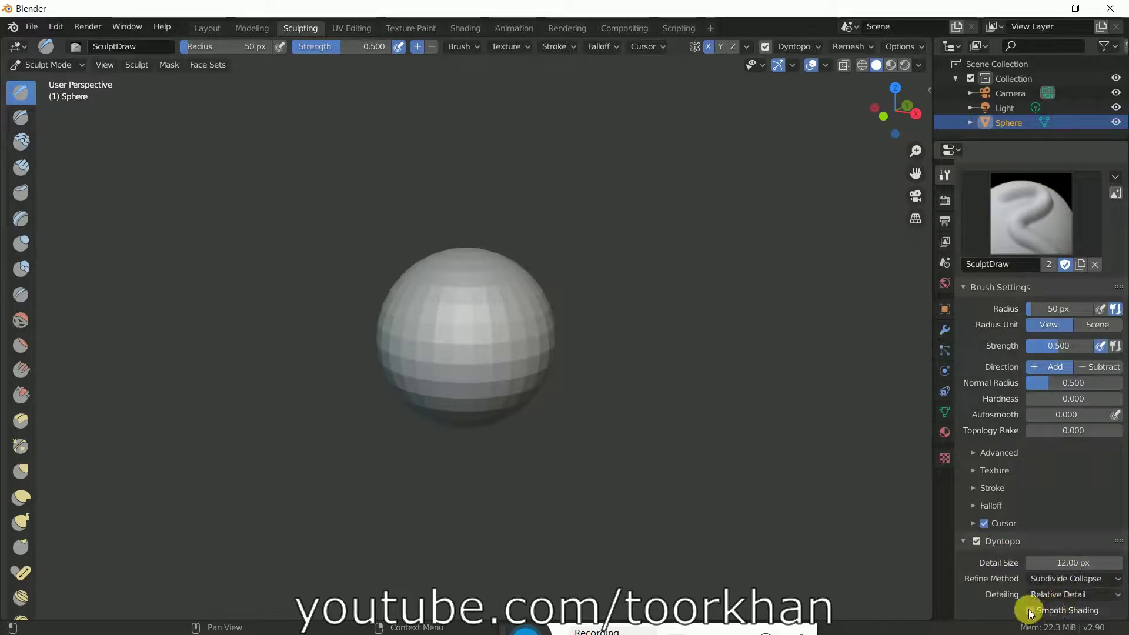
scroll(1044, 588, "down", 3)
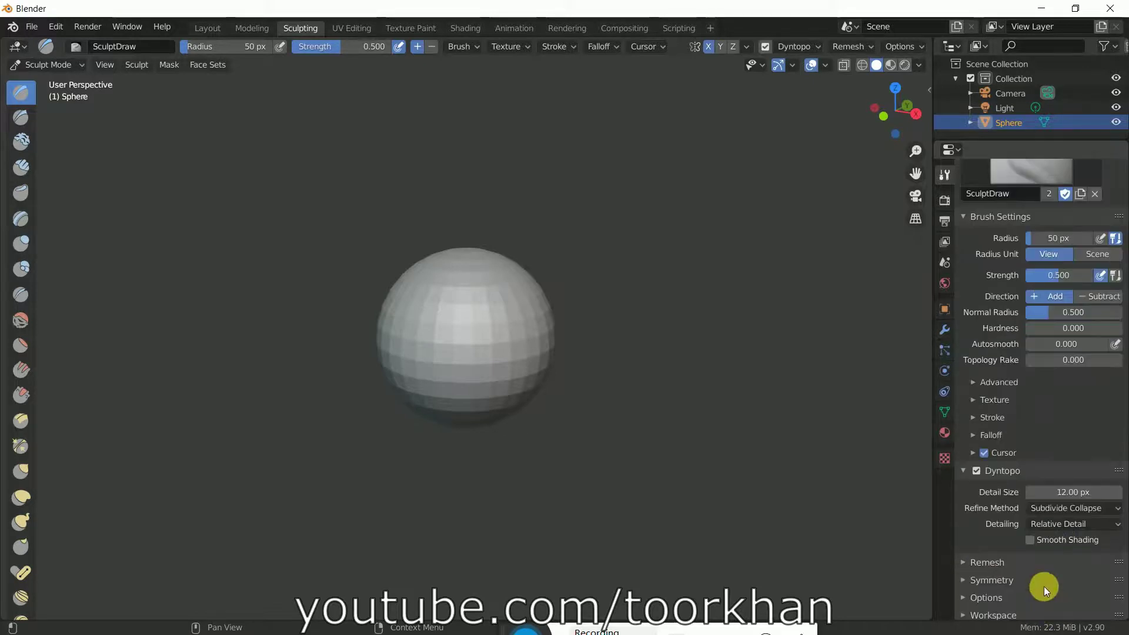
left_click(1029, 541)
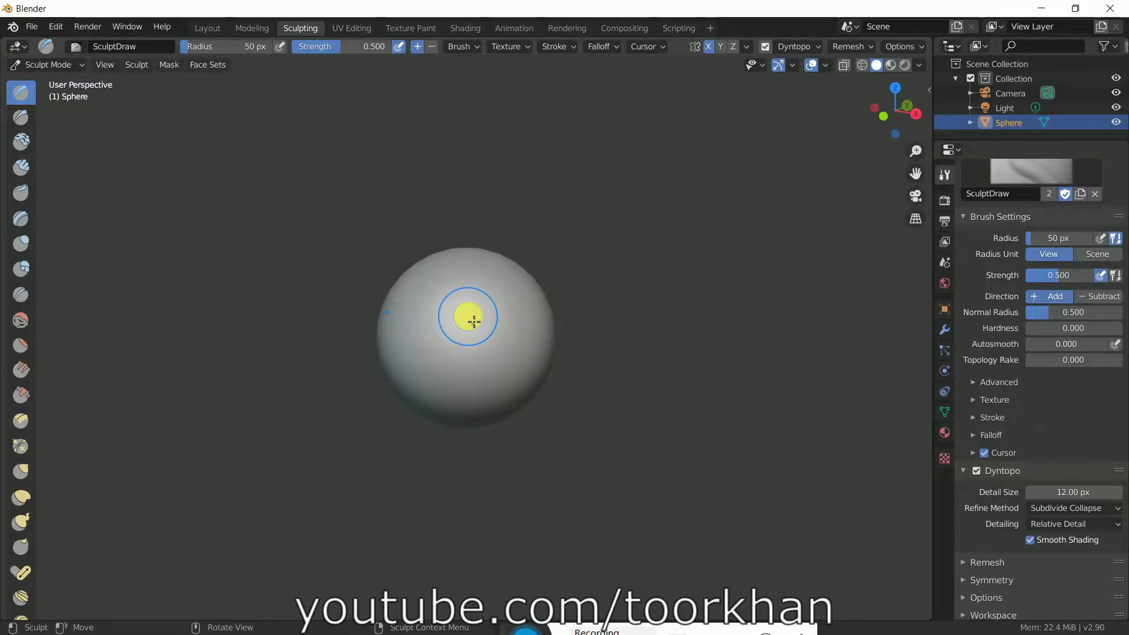
- Show the sphere from the front in perspective and set the Draw brush radius to 150 px
key("KP_1")
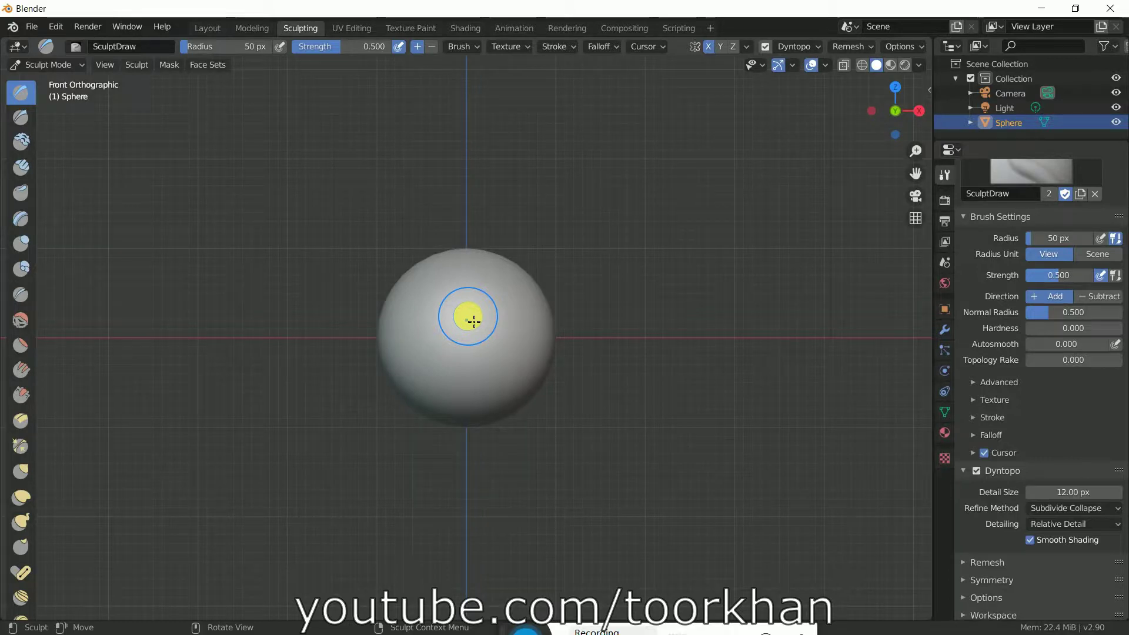
key("KP_5")
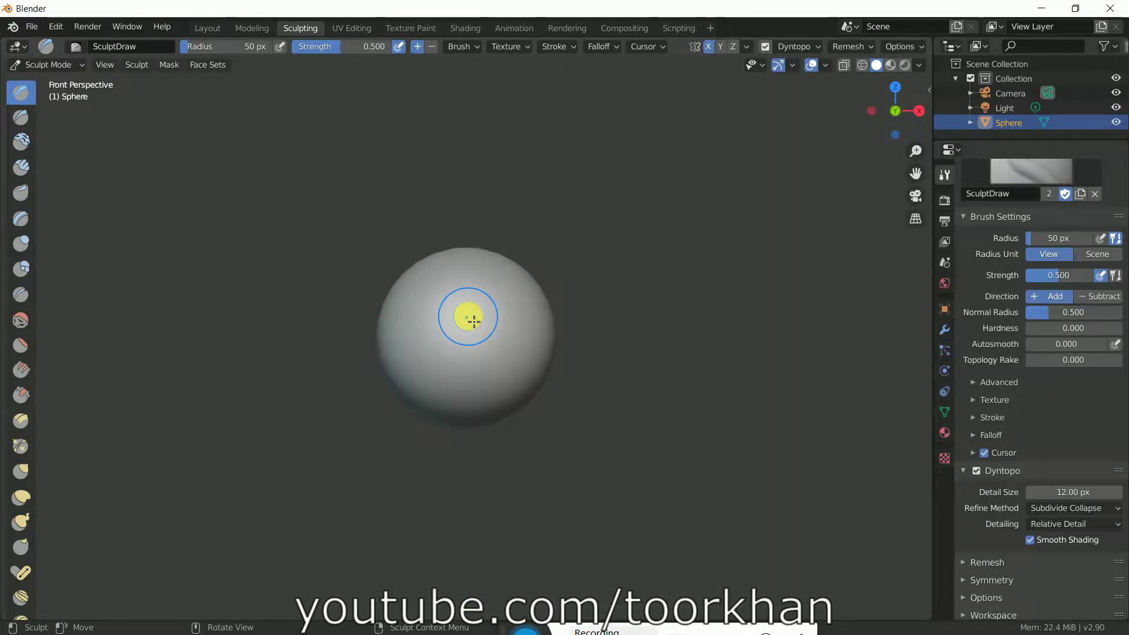
mouse_move(474, 321)
left_mouse_down()
mouse_move(490, 342)
mouse_move(453, 356)
mouse_move(497, 383)
mouse_move(480, 382)
mouse_move(485, 350)
left_mouse_up()
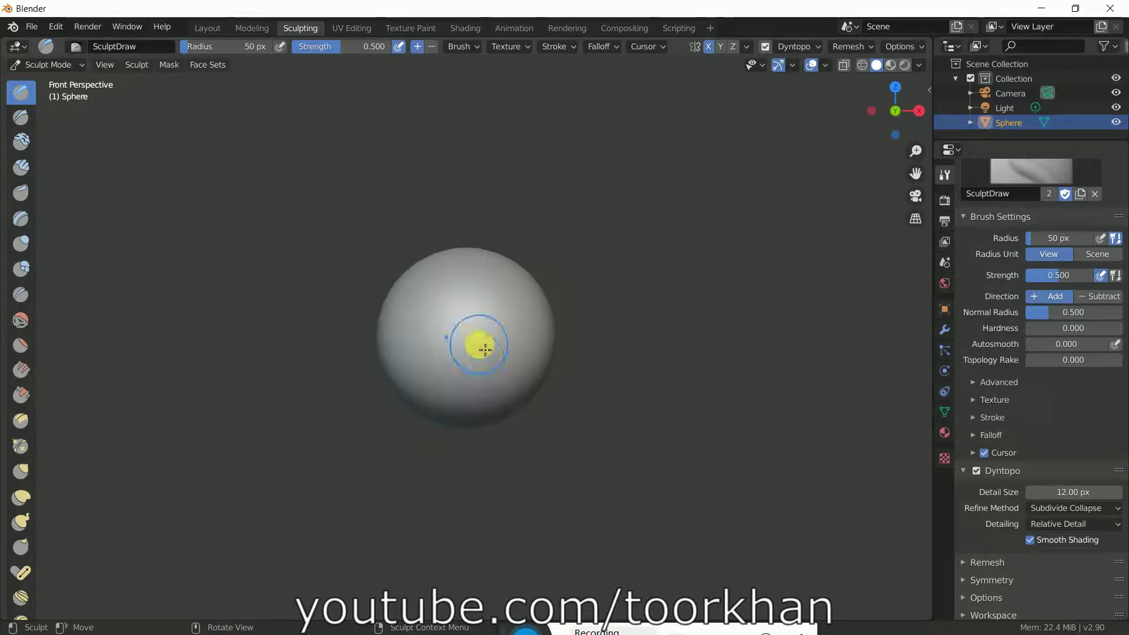
left_click(244, 47)
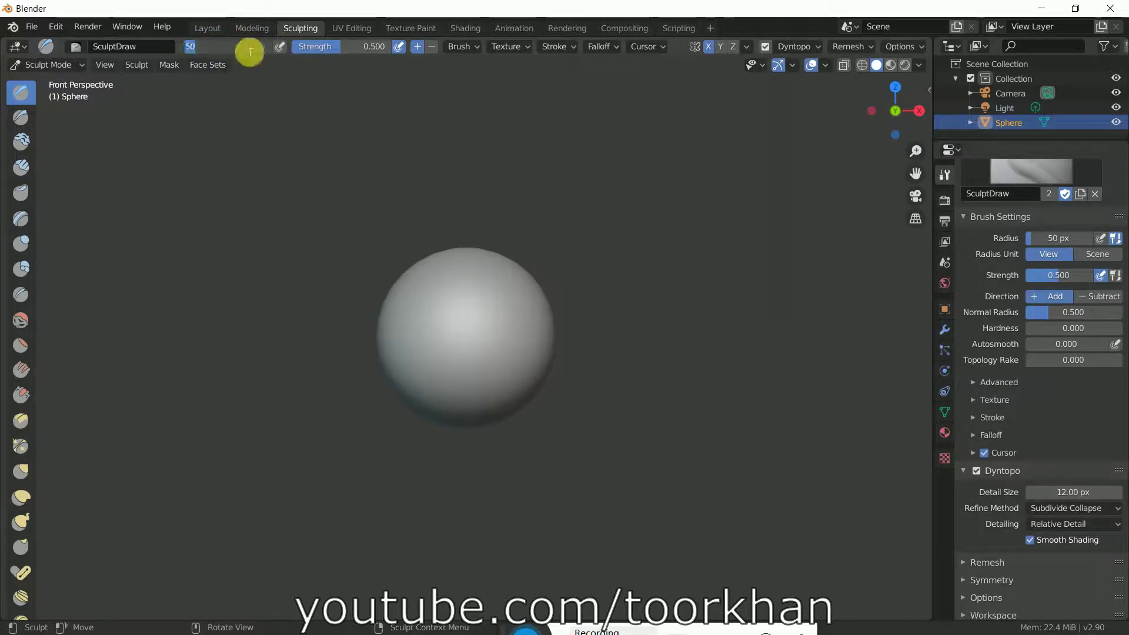
type("15")
key("Return")
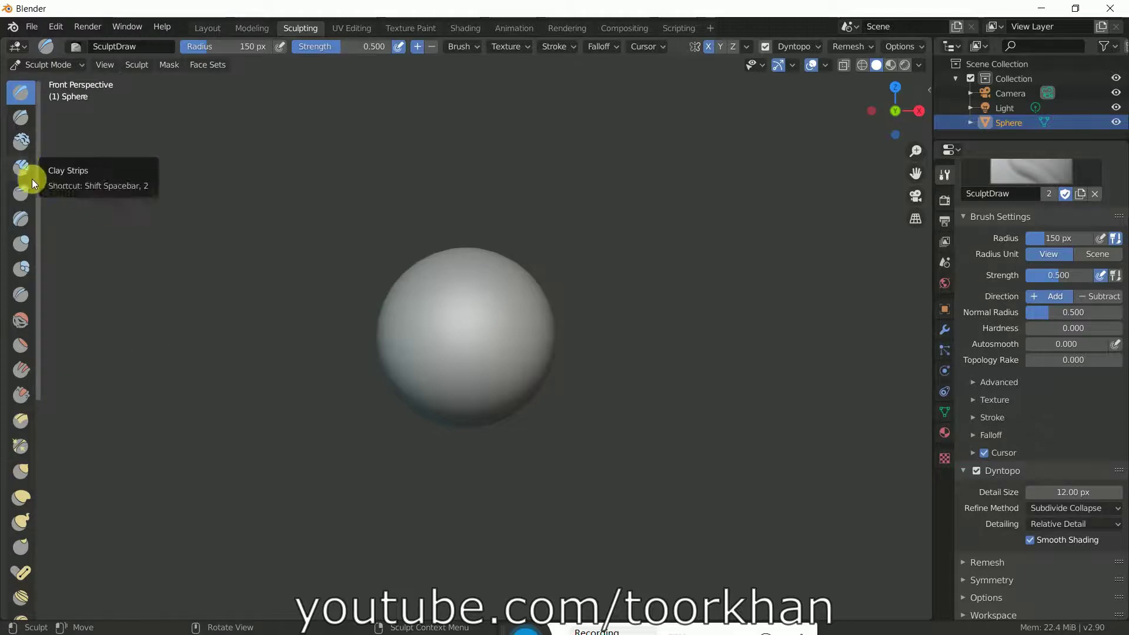
- With the Grab brush, push the sphere's sides and lower cheeks inward and lift its crown slightly to form a basic head outline
left_click(22, 469)
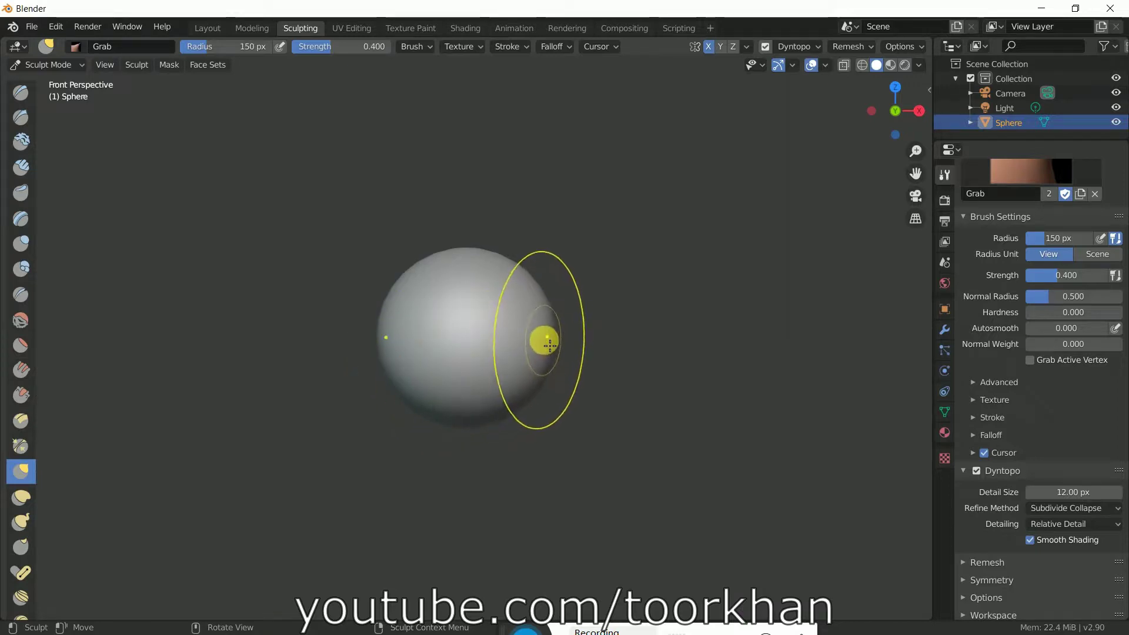
mouse_move(553, 344)
left_mouse_down()
mouse_move(513, 344)
mouse_move(536, 348)
left_mouse_up()
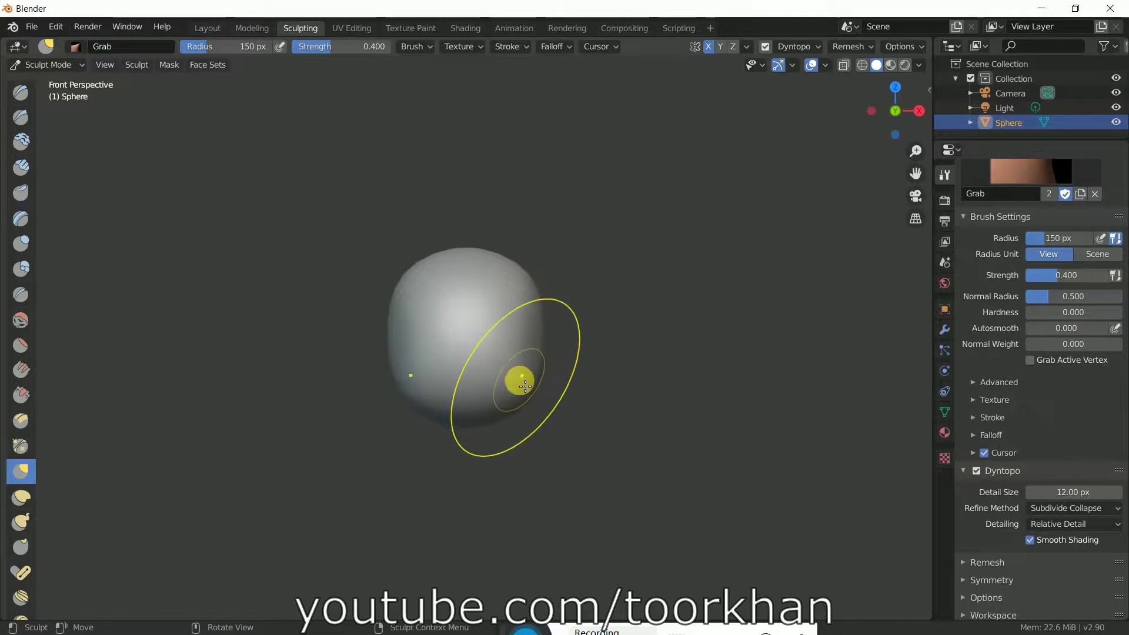
left_click_drag(524, 388, 520, 388)
left_click_drag(499, 388, 532, 393)
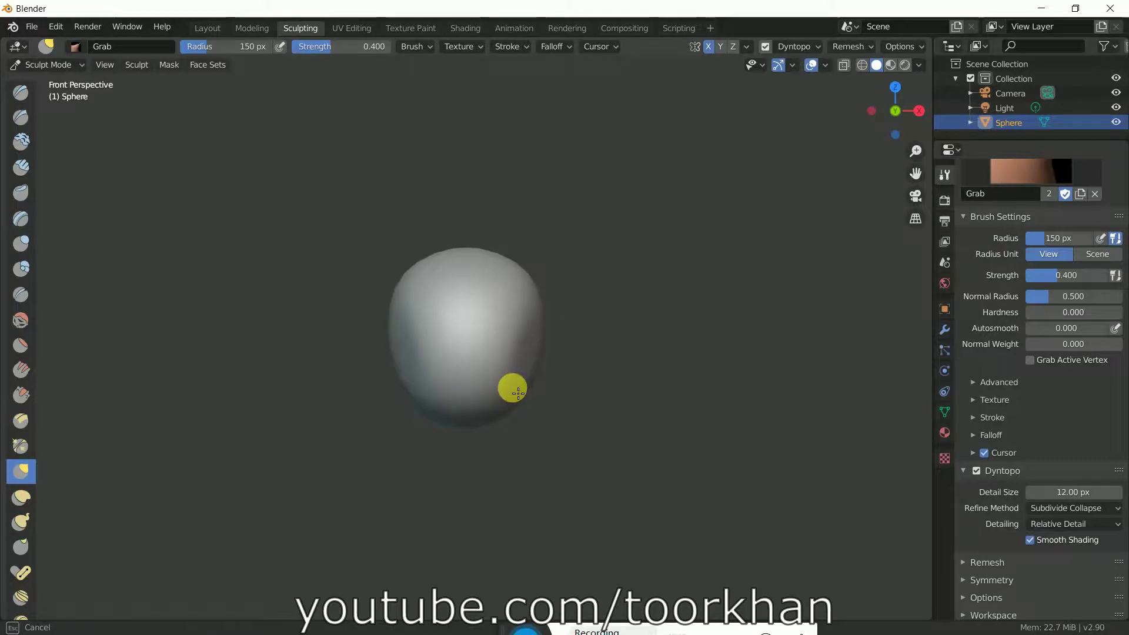
left_click_drag(517, 393, 509, 386)
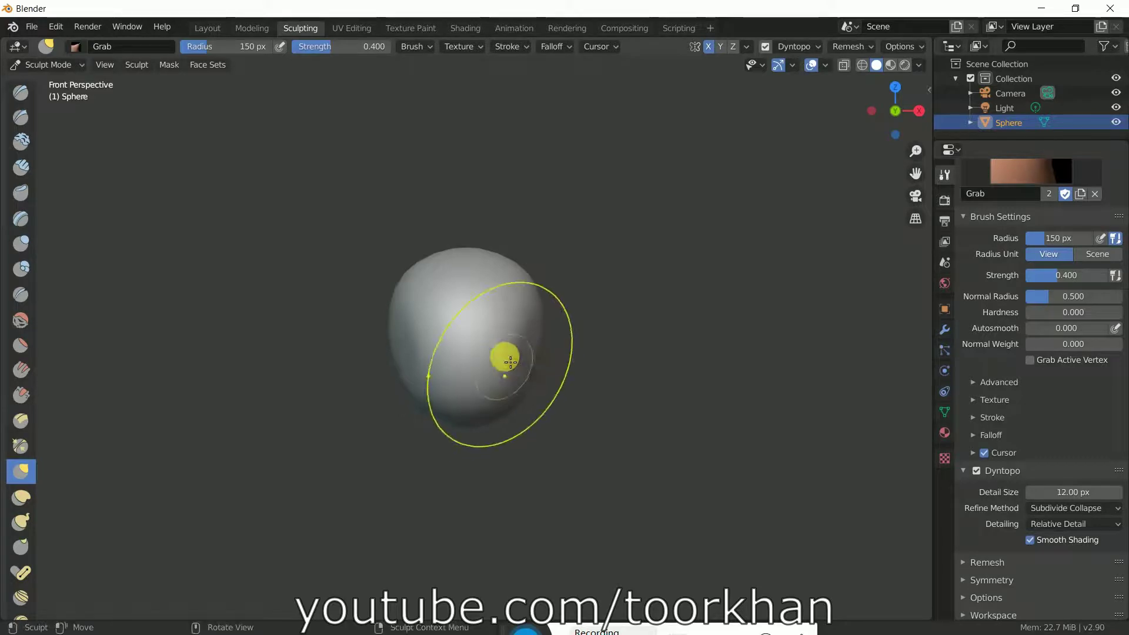
left_click_drag(462, 277, 465, 264)
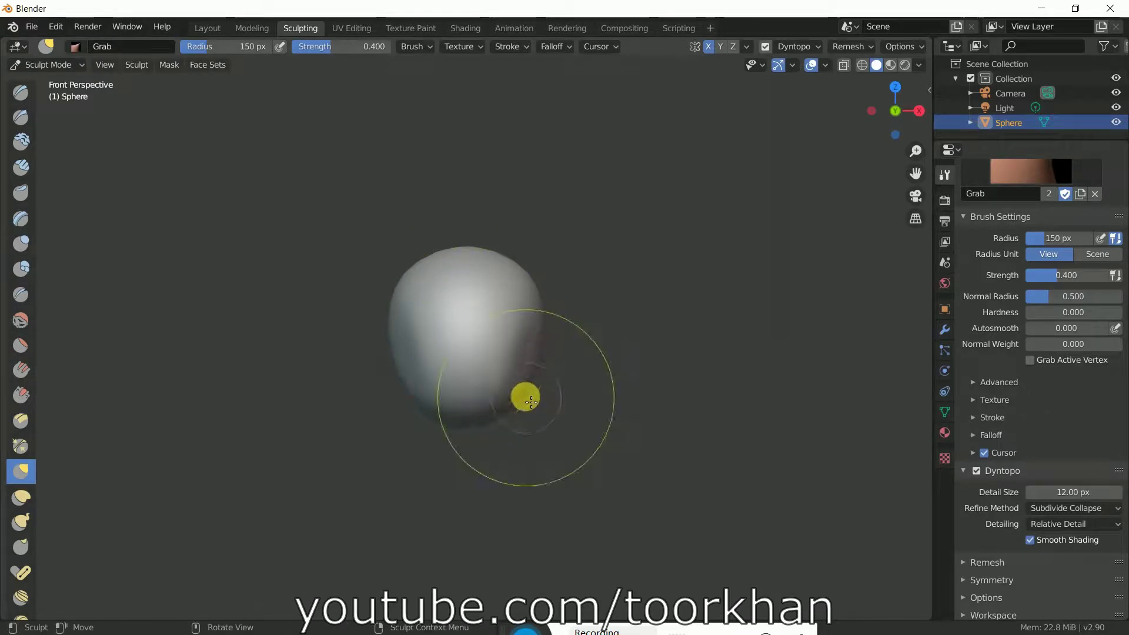
left_click_drag(522, 396, 518, 393)
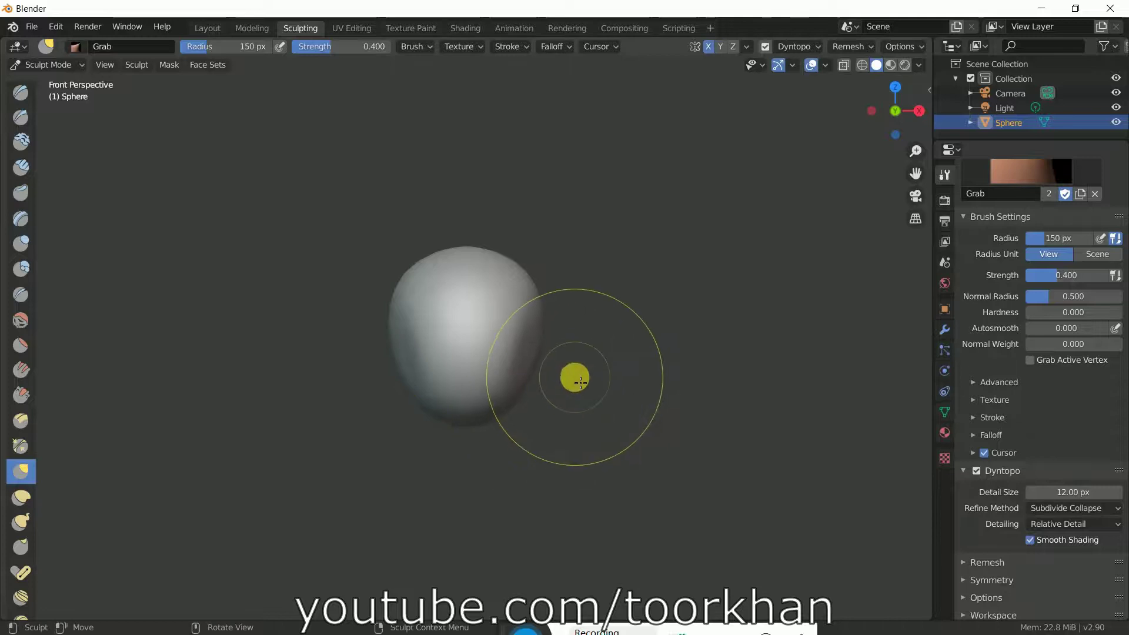
- From the right side in perspective, use Grab to flatten the face side of the head and raise the upper back of the crown
key("KP_3")
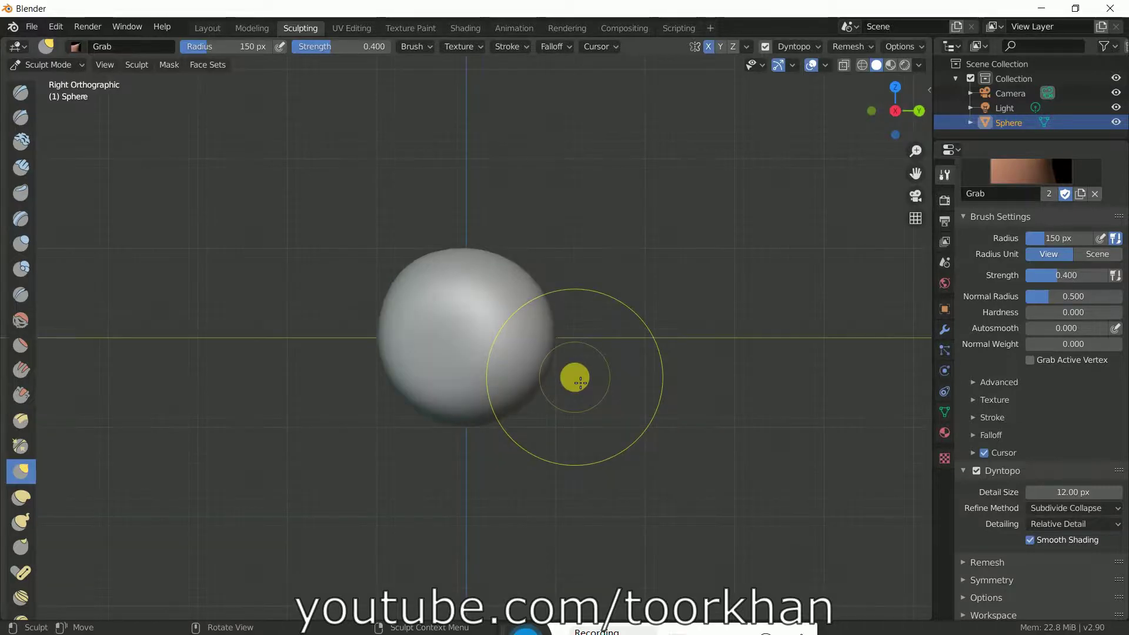
key("KP_5")
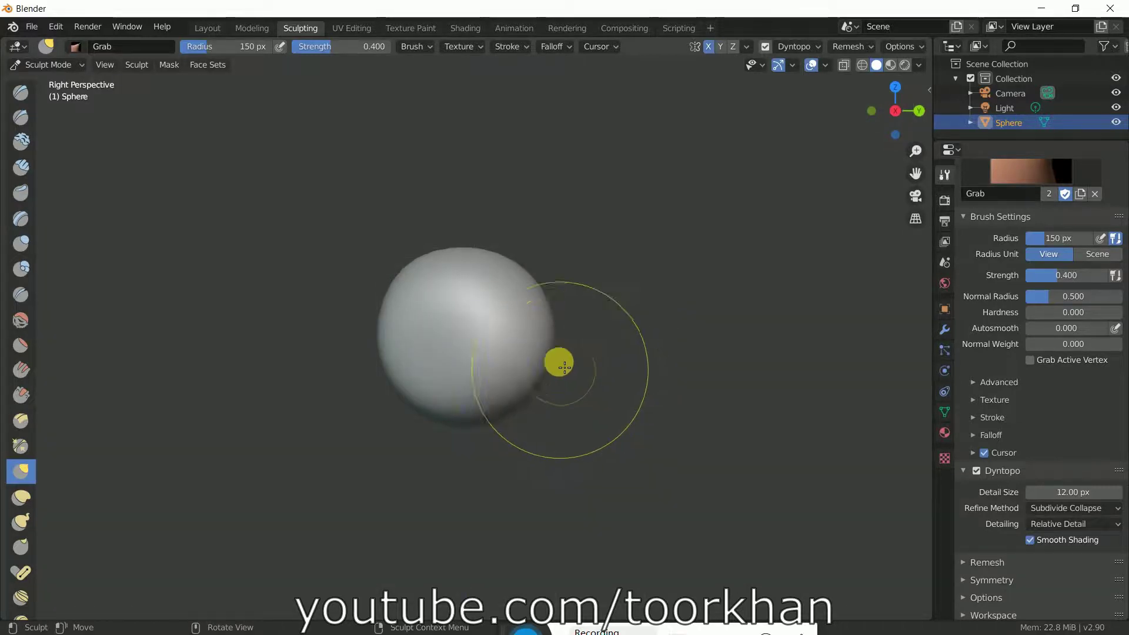
left_click_drag(382, 341, 479, 345)
mouse_move(406, 395)
left_mouse_down()
mouse_move(421, 395)
mouse_move(398, 274)
mouse_move(416, 284)
left_mouse_up()
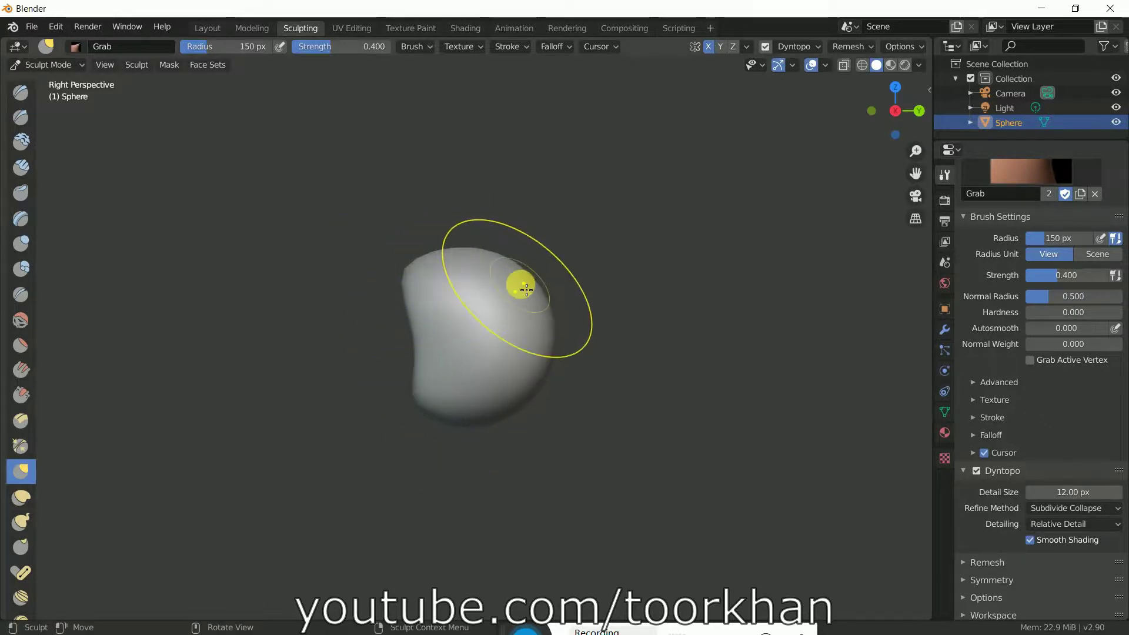
mouse_move(525, 276)
left_mouse_down()
mouse_move(531, 224)
mouse_move(551, 204)
mouse_move(539, 235)
left_mouse_up()
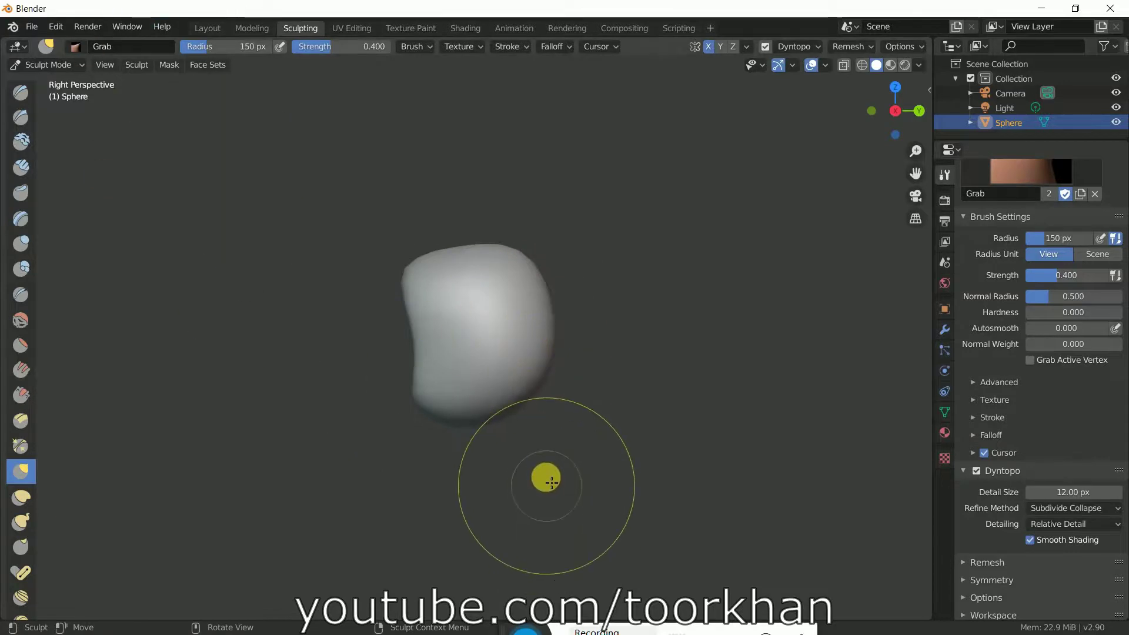
- Push the rear underside of the head upward and the back of the skull inward with Grab so the profile tapers toward the chin
left_click_drag(494, 411, 486, 336)
left_click_drag(531, 365, 505, 343)
left_click_drag(537, 287, 509, 300)
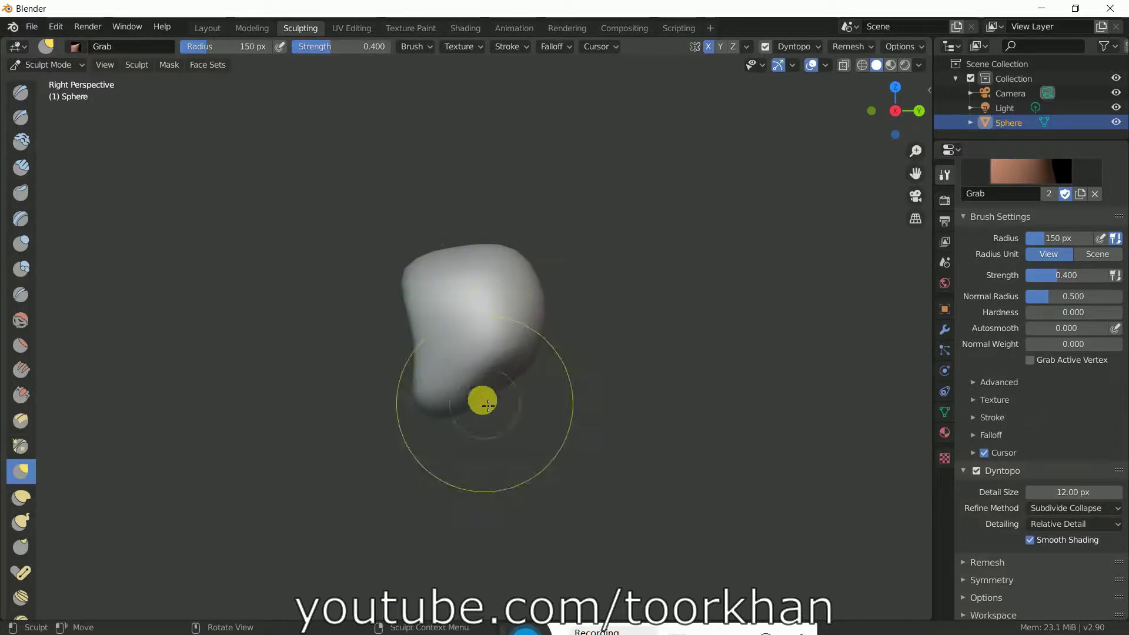
left_click_drag(483, 395, 492, 400)
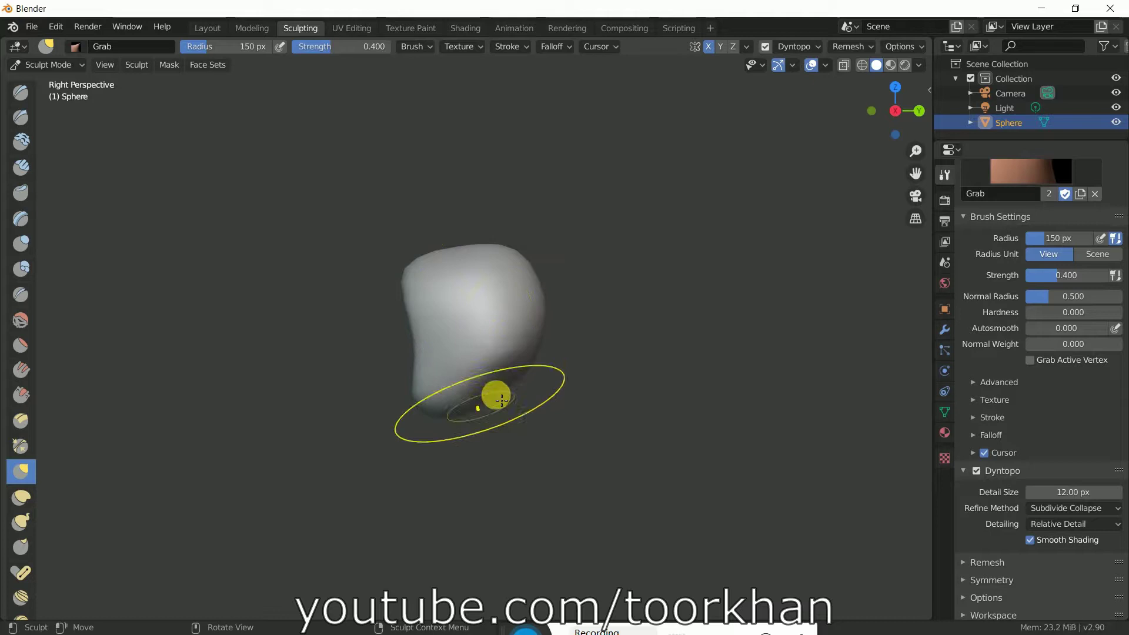
mouse_move(545, 300)
left_mouse_down()
mouse_move(524, 244)
mouse_move(501, 273)
mouse_move(537, 368)
mouse_move(484, 385)
mouse_move(497, 409)
mouse_move(535, 379)
mouse_move(551, 314)
mouse_move(498, 330)
left_mouse_up()
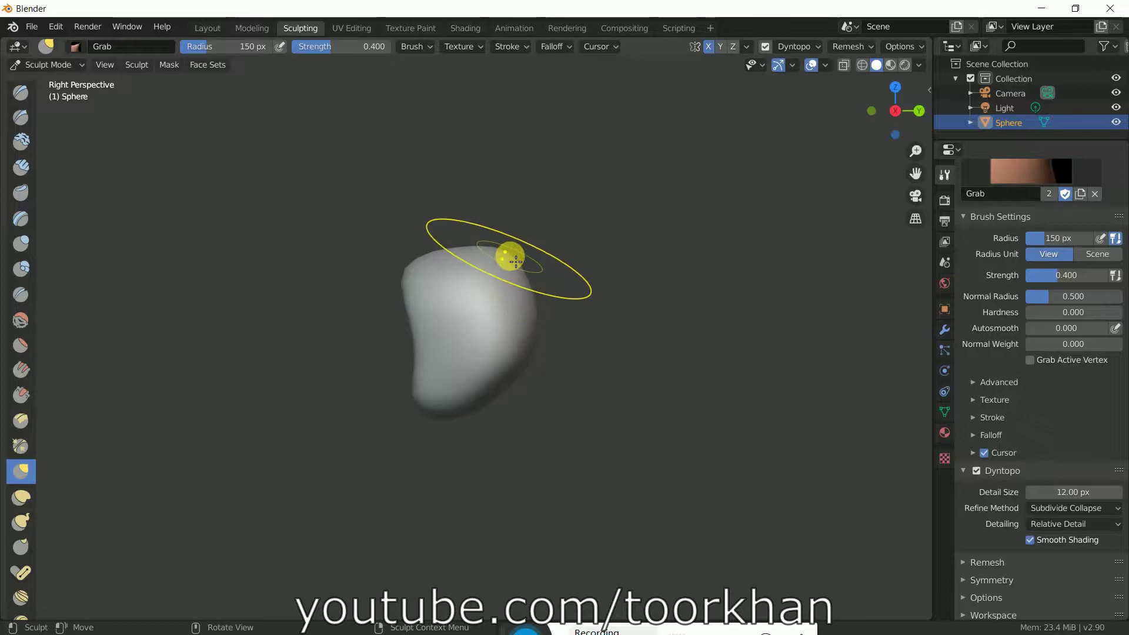
- Refine the profile with Grab by rounding the crown, tucking in the lower back of the skull and easing the forehead corner inward
mouse_move(461, 257)
left_mouse_down()
mouse_move(478, 239)
mouse_move(464, 246)
left_mouse_up()
left_click_drag(527, 366, 532, 350)
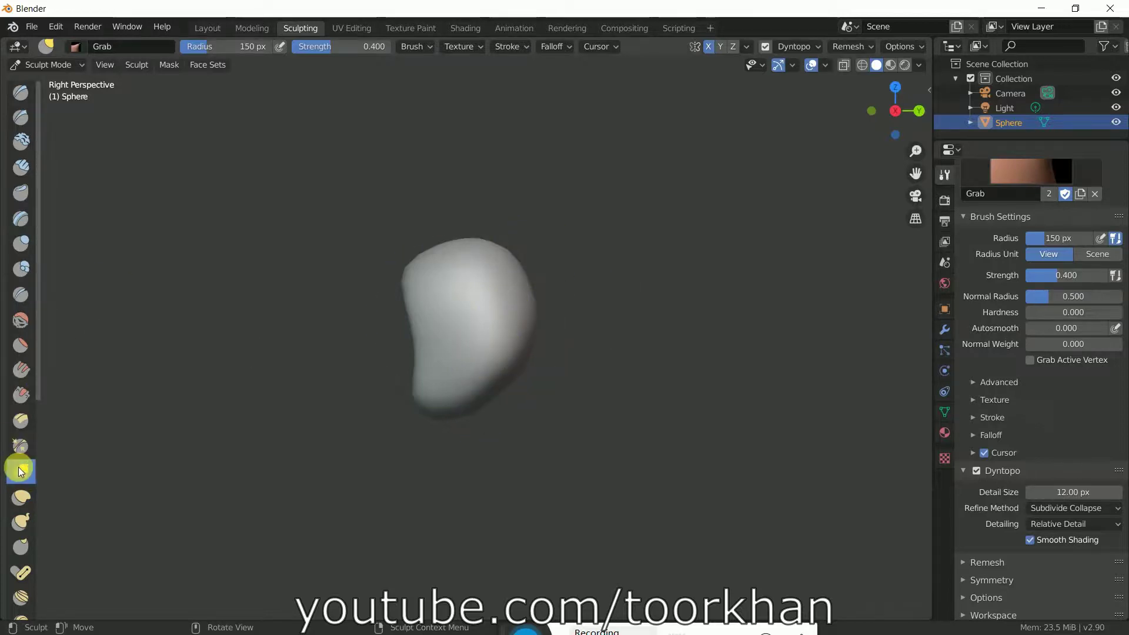
mouse_move(551, 318)
left_mouse_down()
mouse_move(481, 424)
mouse_move(477, 391)
mouse_move(495, 403)
mouse_move(478, 389)
mouse_move(535, 369)
mouse_move(491, 353)
left_mouse_up()
left_click_drag(440, 413, 434, 413)
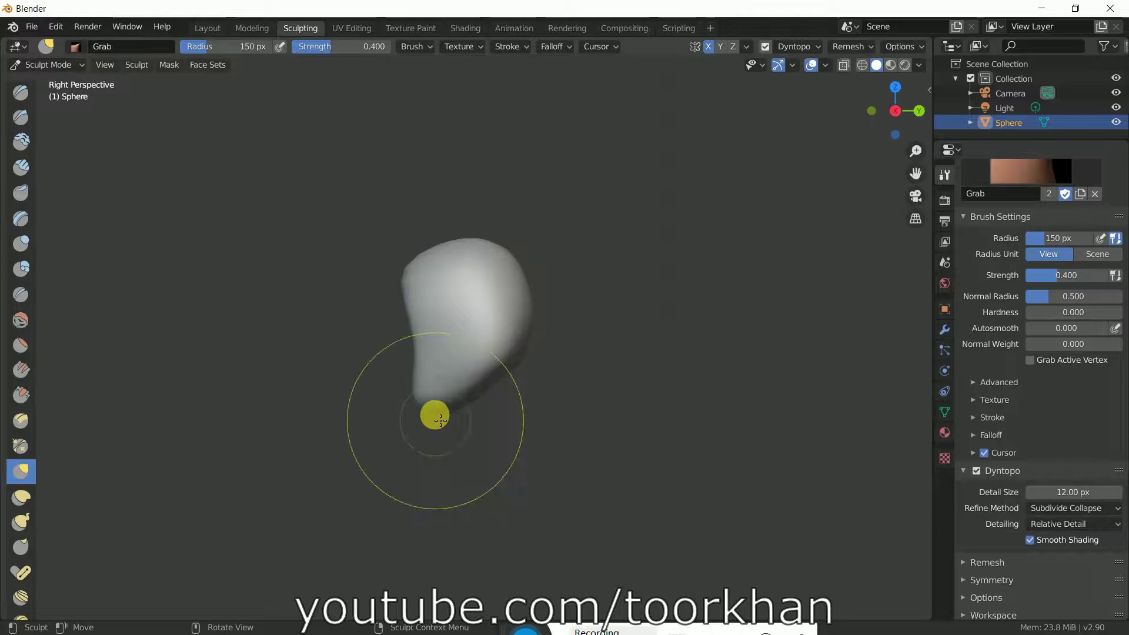
mouse_move(500, 346)
left_mouse_down()
mouse_move(514, 355)
mouse_move(496, 359)
mouse_move(408, 276)
mouse_move(423, 277)
left_mouse_up()
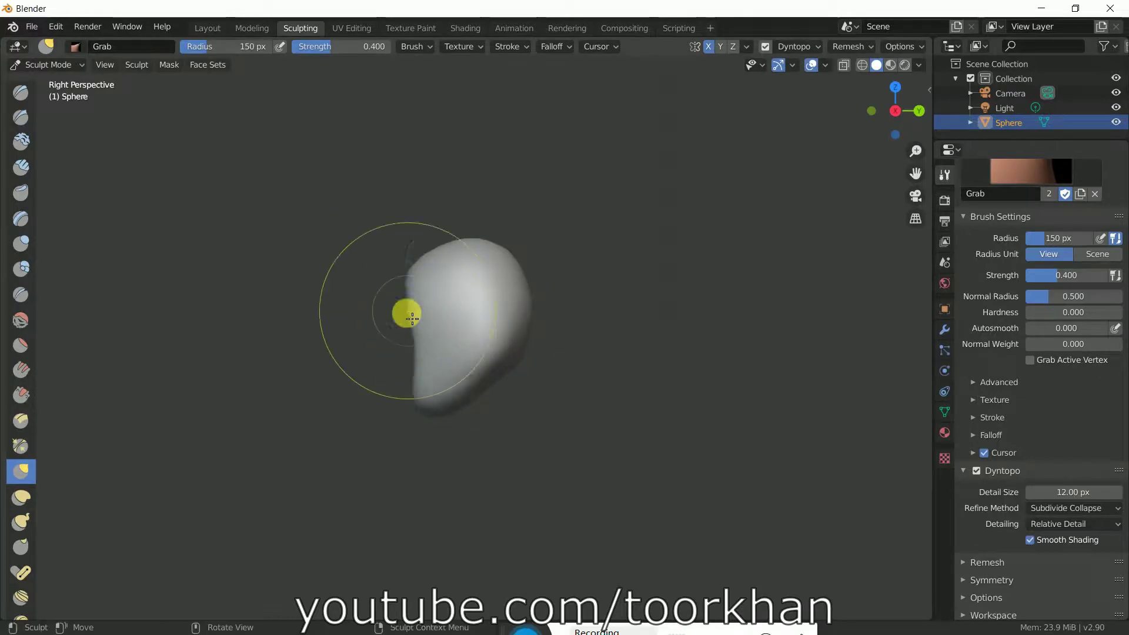
- From the front, pull the chin down, raise the crown into a dome and adjust the side of the jaw with Grab
middle_click_drag(403, 351, 539, 348)
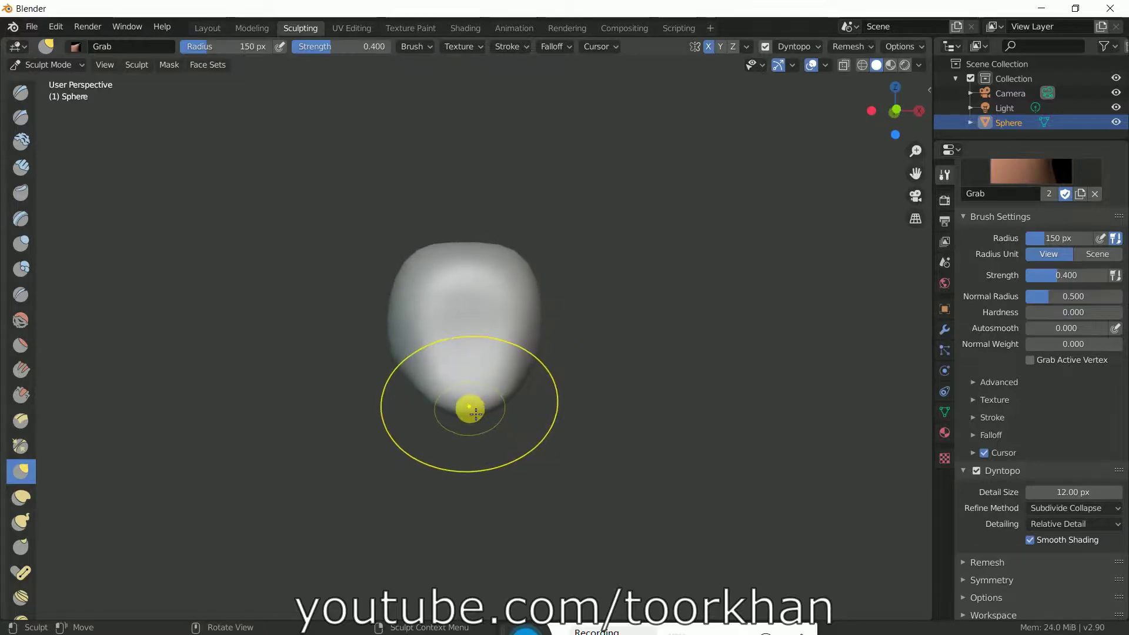
left_click_drag(474, 403, 466, 439)
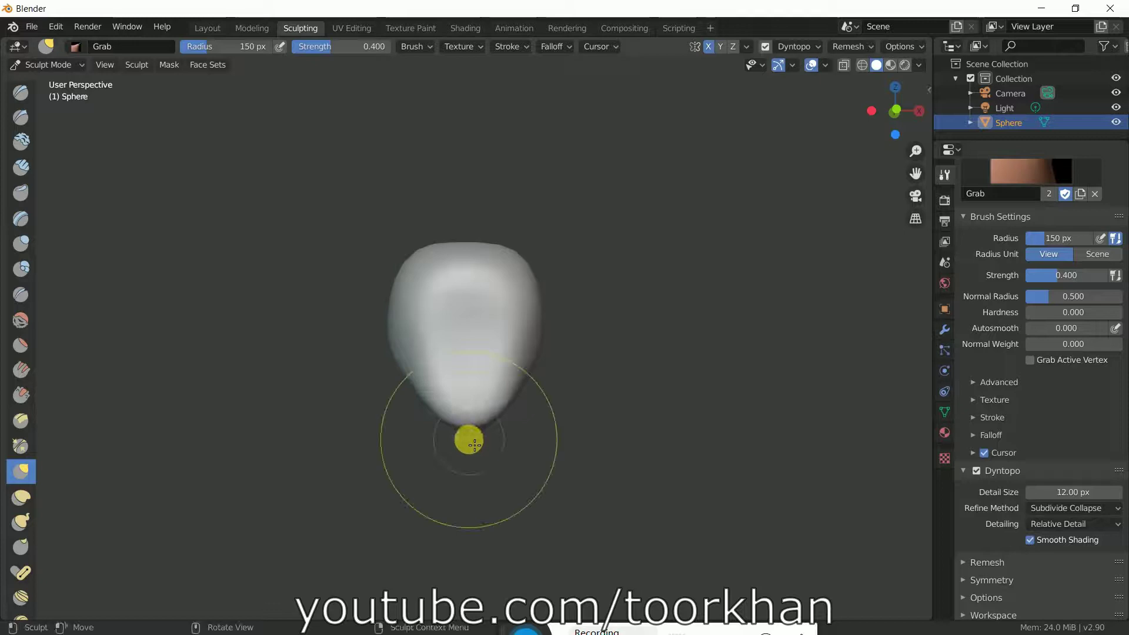
left_click_drag(487, 253, 491, 252)
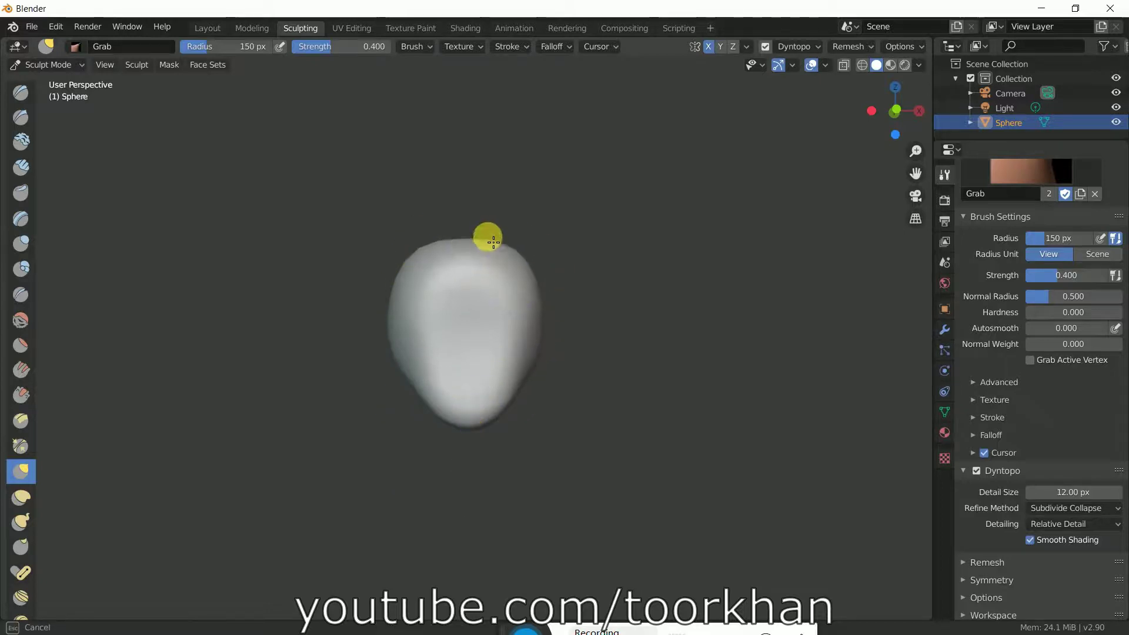
left_click_drag(494, 213, 487, 209)
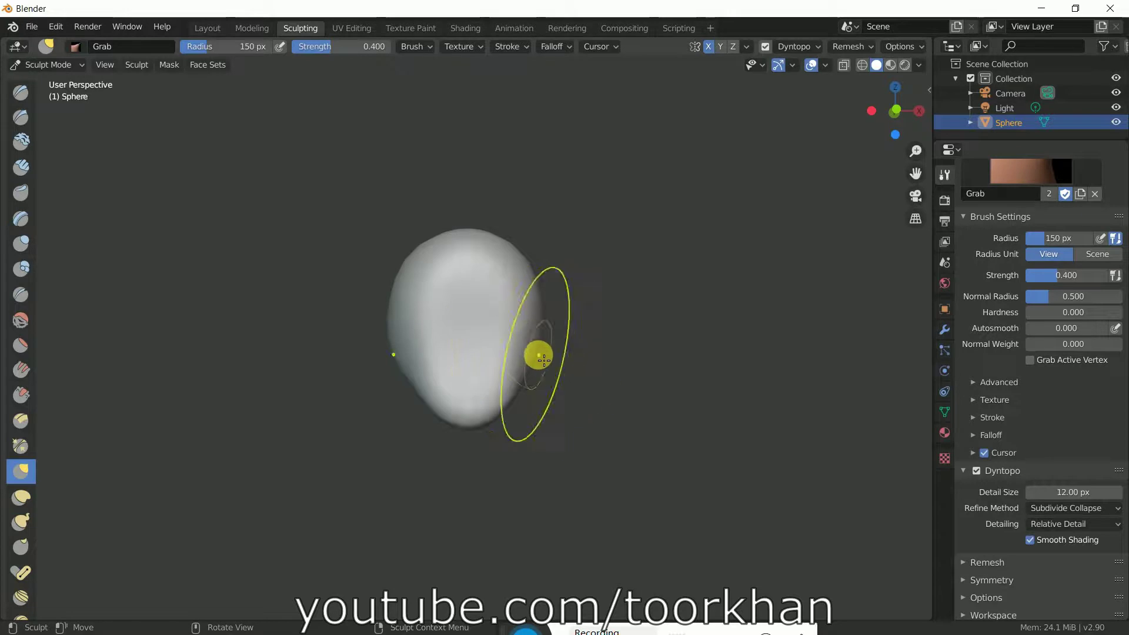
mouse_move(535, 354)
left_mouse_down()
mouse_move(537, 300)
mouse_move(547, 332)
mouse_move(538, 347)
mouse_move(531, 341)
left_mouse_up()
- Pull the cheeks and temples slightly outward with Grab to even out the front outline of the head
scroll(535, 343, "up", 3)
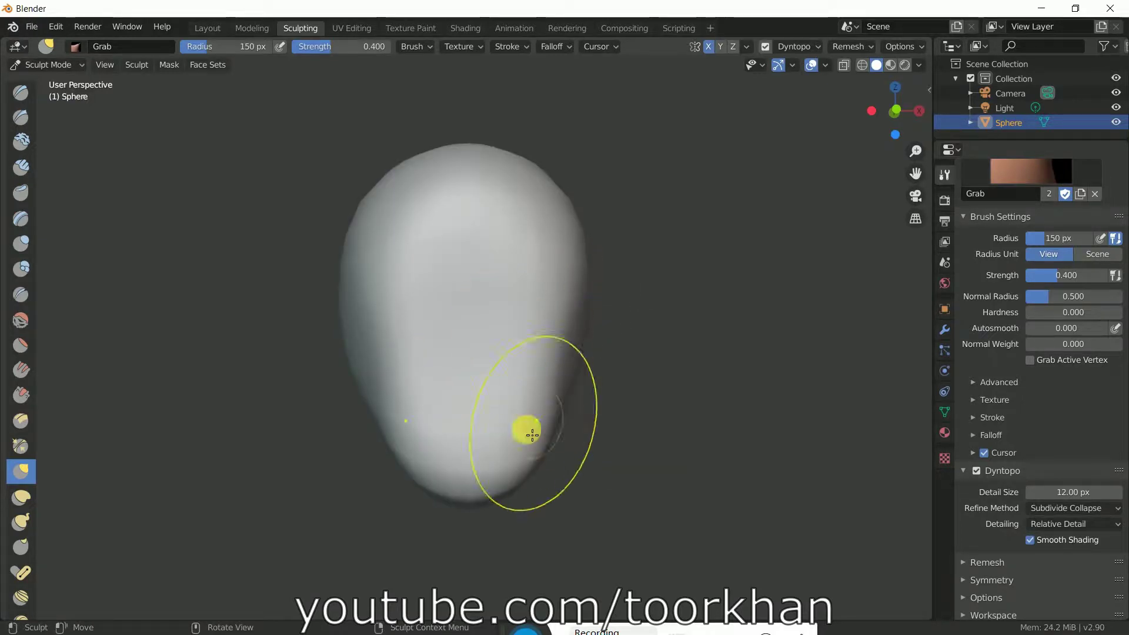
mouse_move(547, 434)
middle_mouse_down()
mouse_move(559, 443)
mouse_move(497, 441)
mouse_move(485, 425)
mouse_move(676, 424)
mouse_move(558, 432)
middle_mouse_up()
left_click_drag(556, 347, 575, 353)
left_click_drag(565, 262, 572, 266)
left_click_drag(547, 402, 548, 400)
- Pull the underside behind the jaw backward and down with Grab, including the middle between the two mirrored bulges
mouse_move(618, 444)
middle_mouse_down()
mouse_move(505, 394)
mouse_move(516, 408)
mouse_move(476, 451)
middle_mouse_up()
scroll(474, 450, "up", 2)
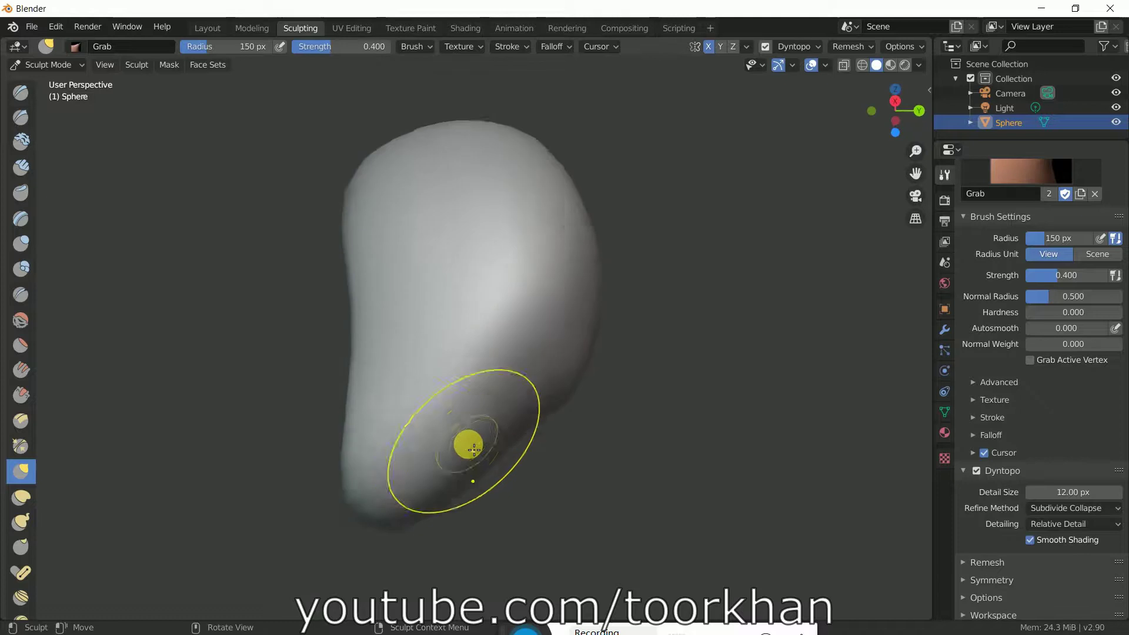
mouse_move(465, 476)
left_mouse_down()
mouse_move(574, 424)
mouse_move(577, 383)
mouse_move(587, 535)
mouse_move(612, 594)
left_mouse_up()
mouse_move(610, 437)
middle_mouse_down()
mouse_move(529, 436)
mouse_move(479, 459)
middle_mouse_up()
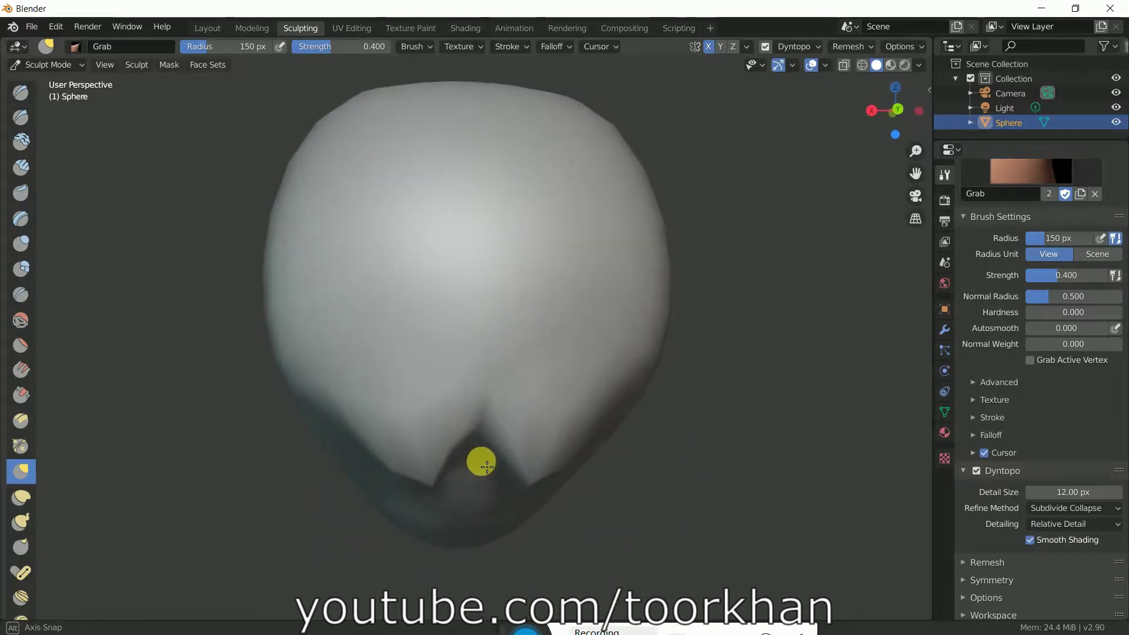
left_click_drag(469, 425, 471, 604)
mouse_move(453, 530)
middle_mouse_down()
mouse_move(522, 469)
mouse_move(600, 469)
mouse_move(580, 447)
mouse_move(684, 449)
mouse_move(686, 466)
mouse_move(683, 453)
middle_mouse_up()
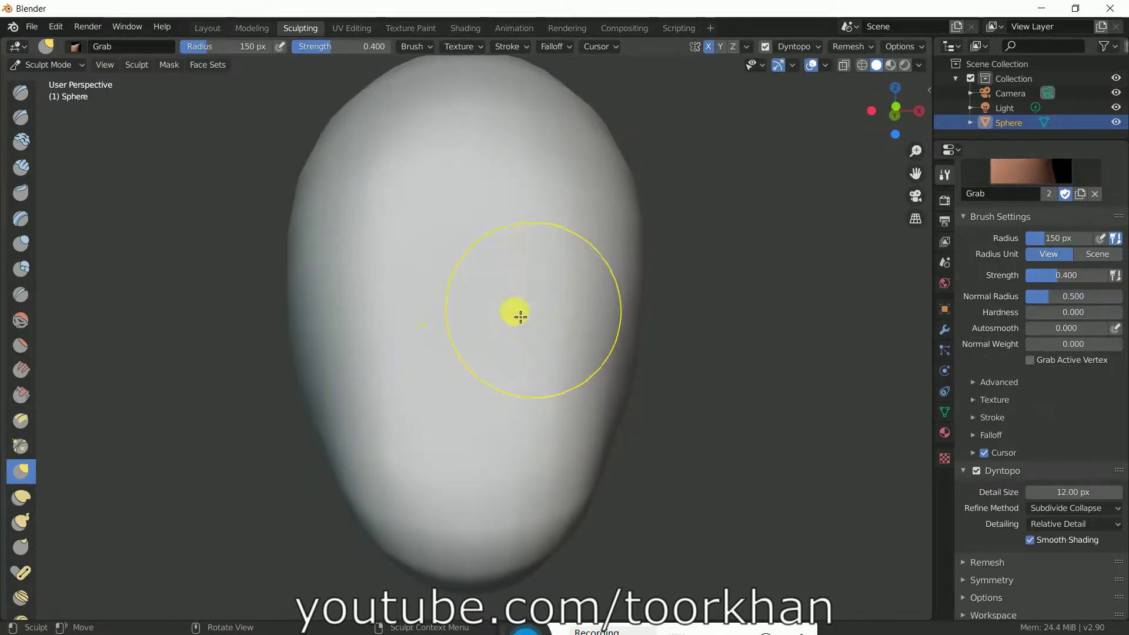
- Carve two symmetric eye sockets into the upper face using the Clay Strips brush at a 50 px radius
left_click(21, 168)
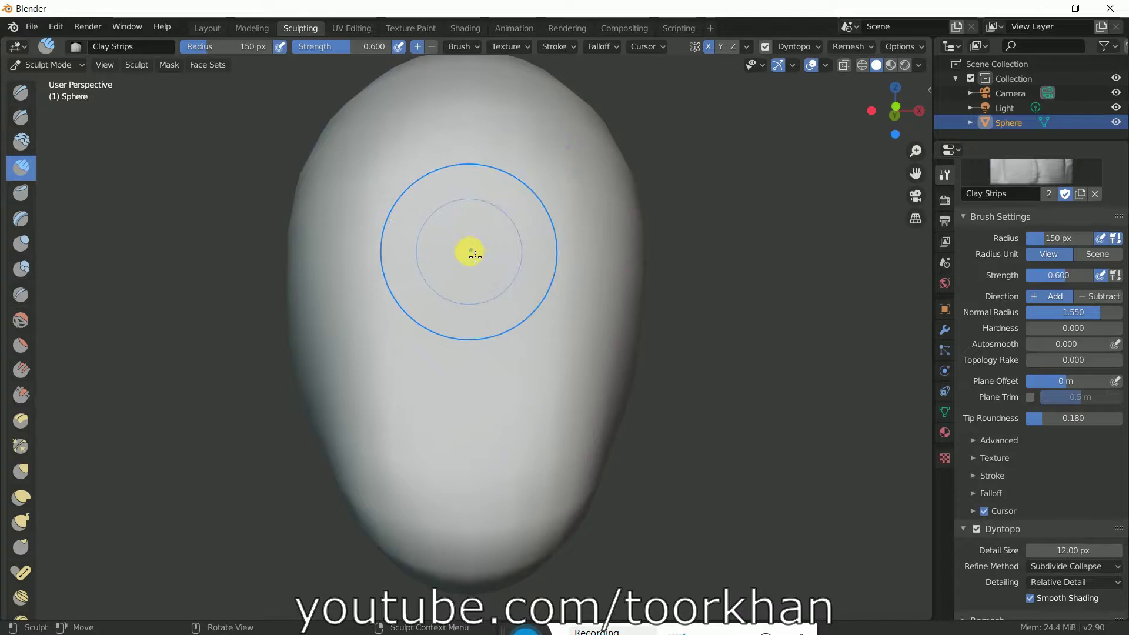
left_click(251, 47)
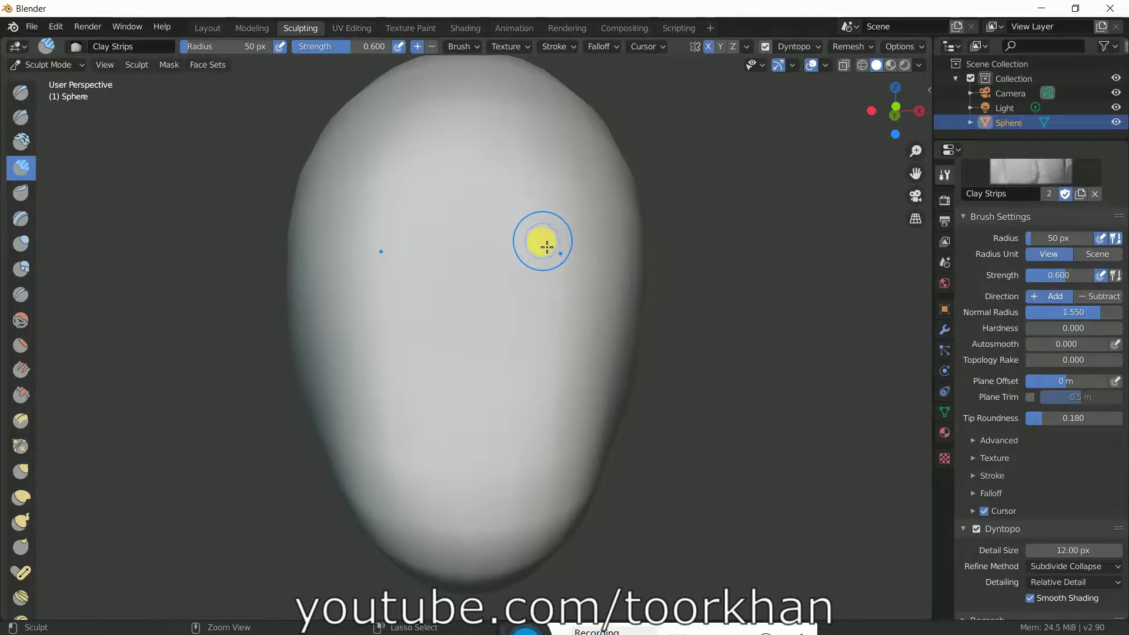
mouse_move(546, 245)
left_mouse_down()
mouse_move(537, 269)
mouse_move(575, 254)
mouse_move(536, 254)
mouse_move(574, 253)
mouse_move(536, 262)
mouse_move(574, 292)
mouse_move(580, 254)
mouse_move(540, 267)
mouse_move(580, 251)
mouse_move(577, 235)
left_mouse_up()
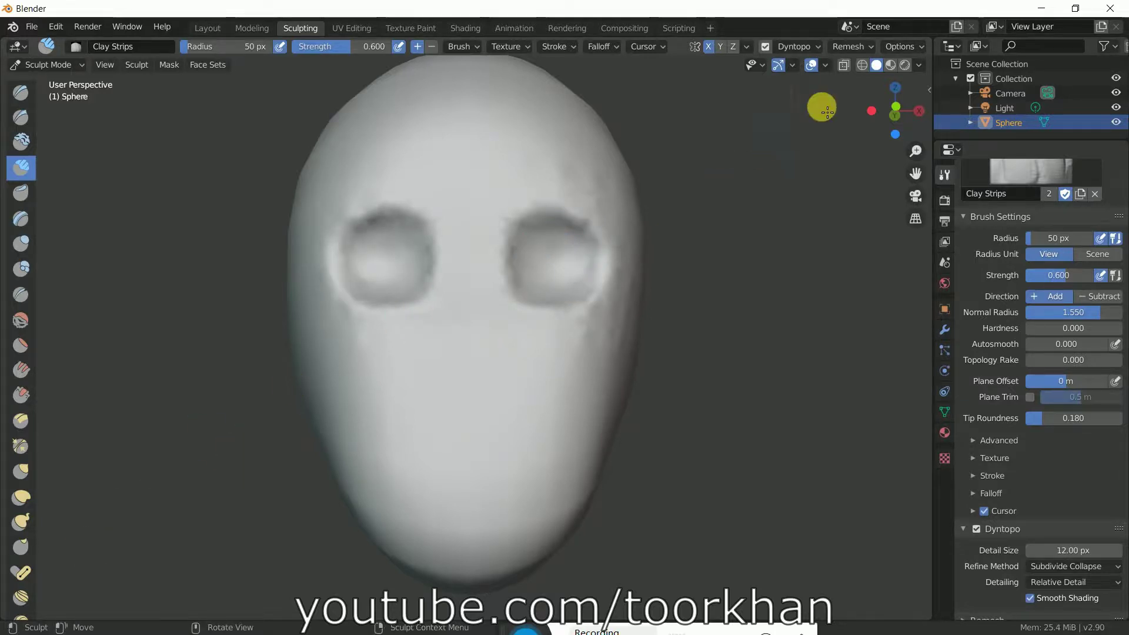
- Turn on the Screencast Keys display for the viewport
left_click(928, 91)
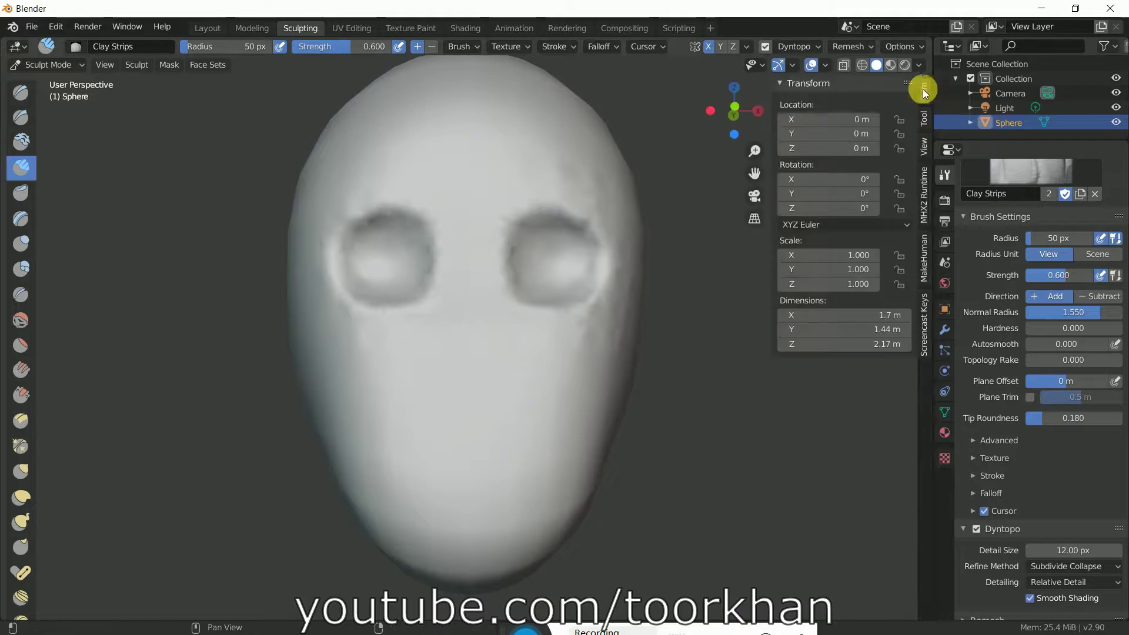
left_click(928, 306)
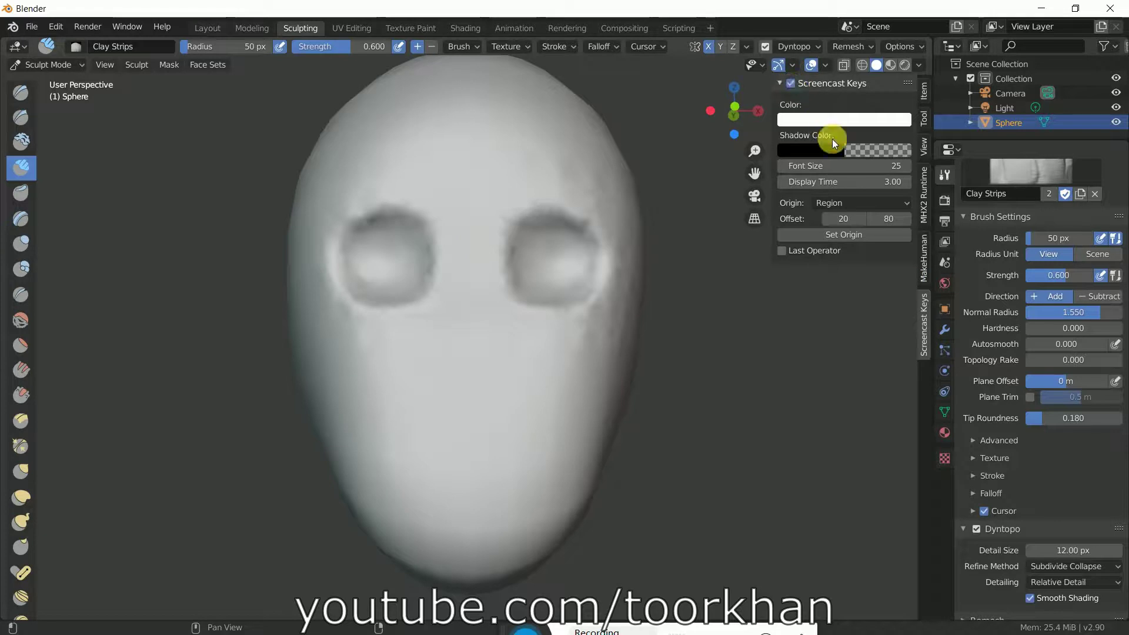
key("n")
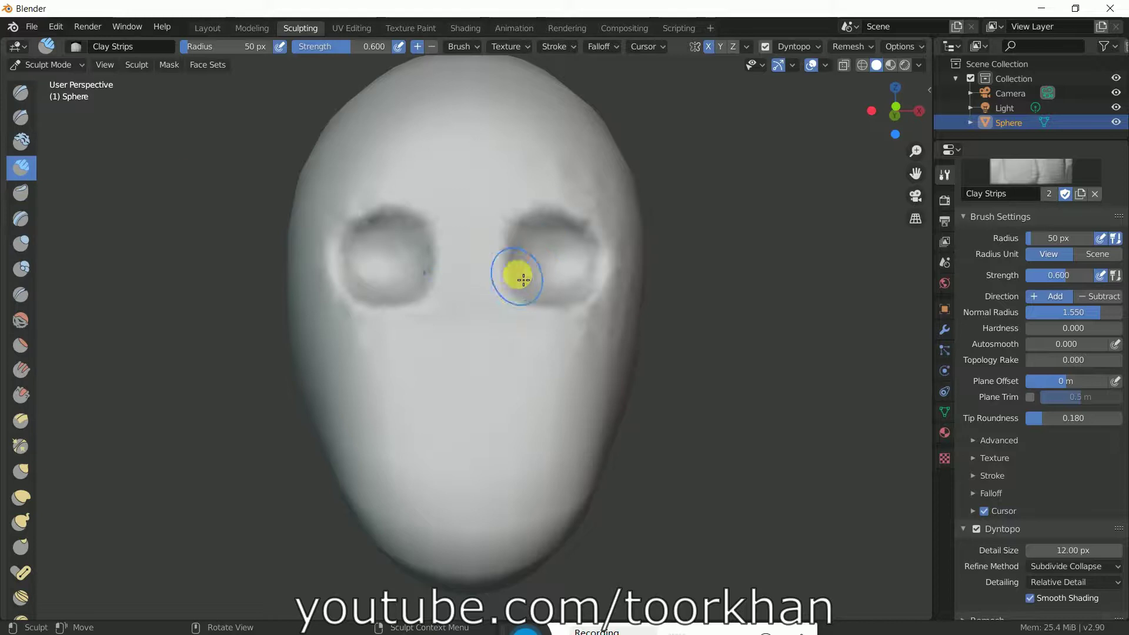
- Carve the eye sockets deeper and extend their inner edges with subtractive Clay Strips strokes
mouse_move(560, 260)
left_mouse_down("ctrl")
mouse_move(571, 280)
mouse_move(576, 263)
mouse_move(519, 276)
mouse_move(573, 259)
left_mouse_up("ctrl")
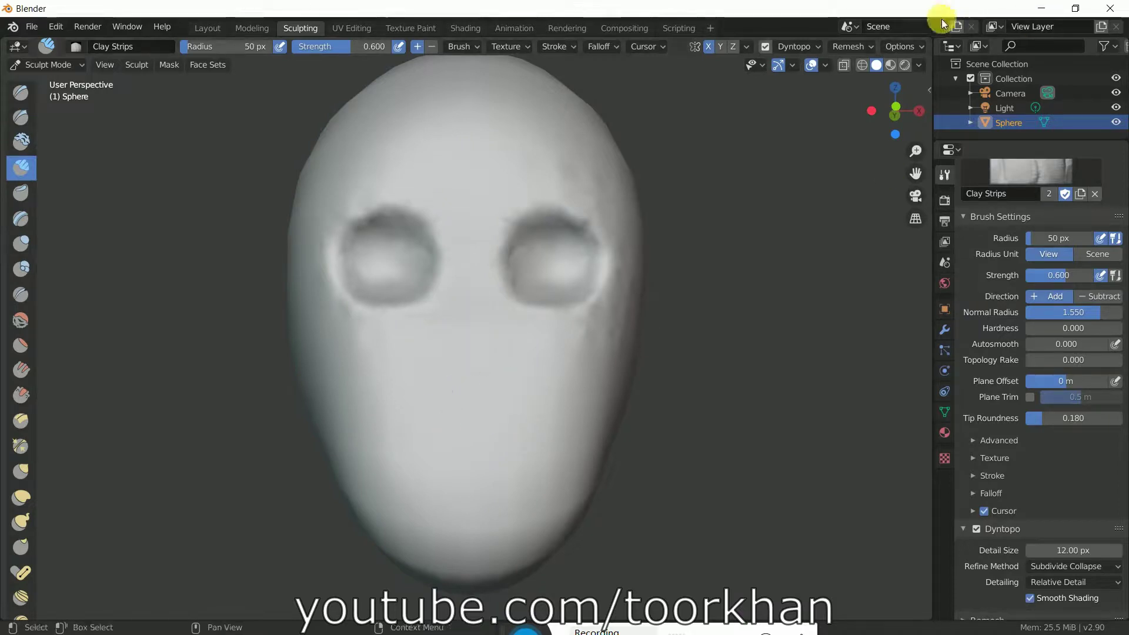
- Split the viewport into two side-by-side views and turn the second one to show the head in profile
left_click_drag(935, 45, 542, 118)
middle_click_drag(788, 335, 692, 352)
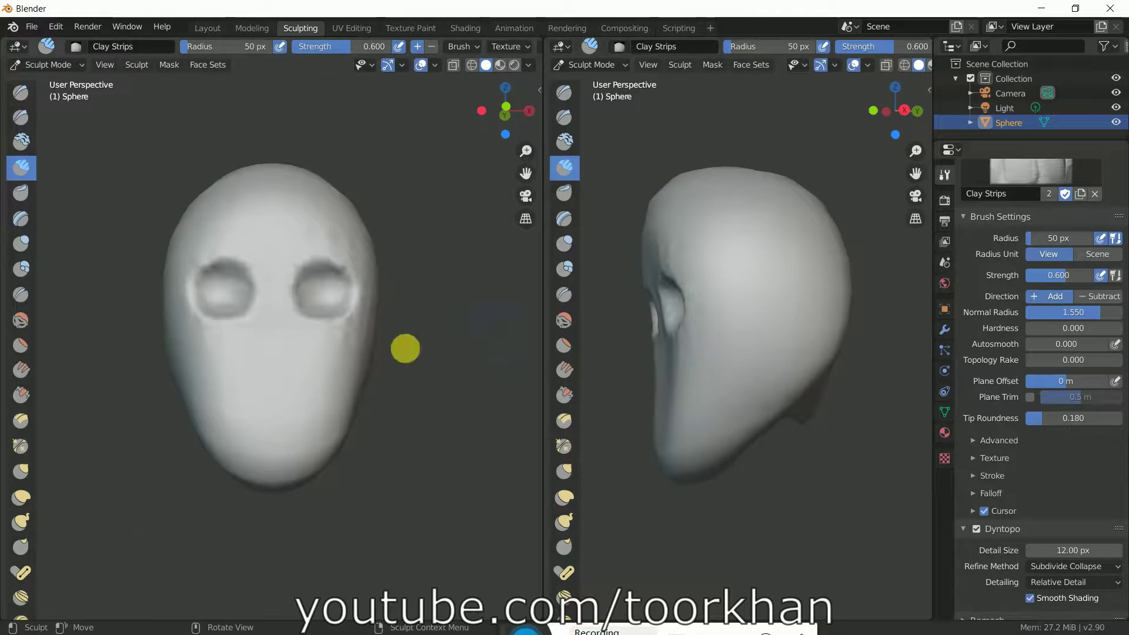
- Build up a rounded mouth mound on the lower face above the chin with Clay Strips
scroll(255, 395, "up", 1)
scroll(288, 446, "up", 2)
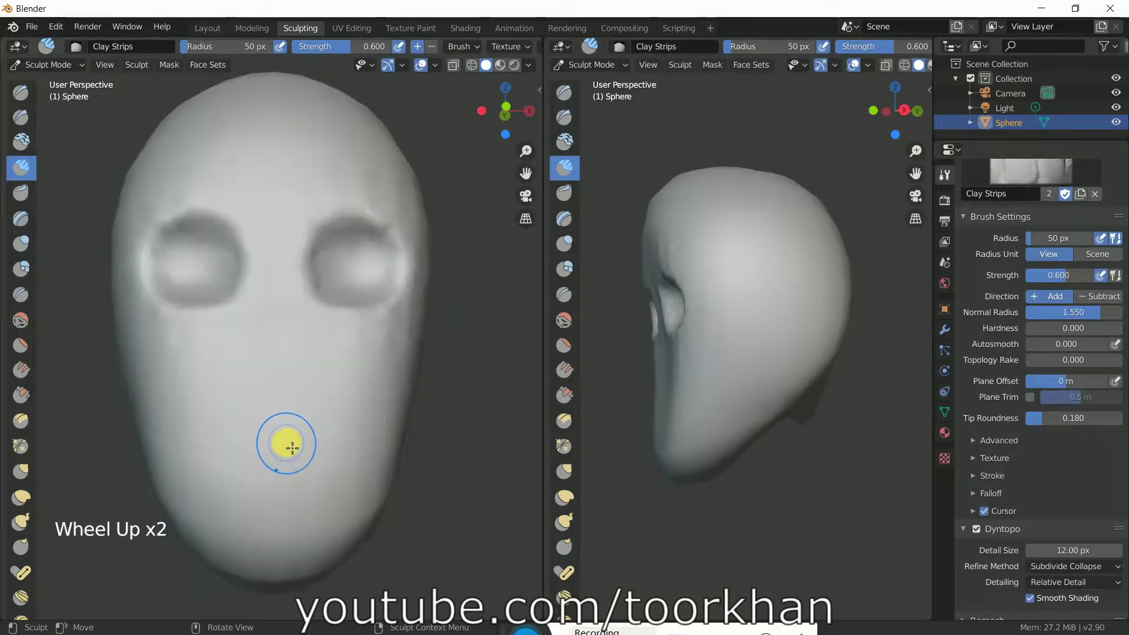
scroll(285, 464, "down", 1)
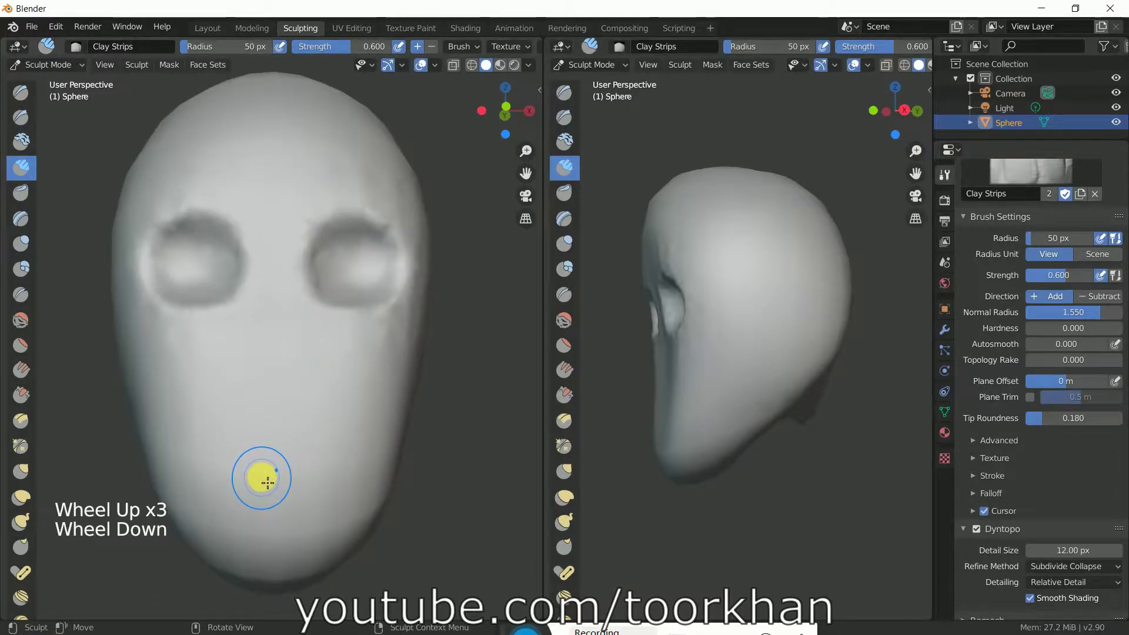
mouse_move(253, 475)
left_mouse_down()
mouse_move(322, 480)
mouse_move(224, 474)
mouse_move(255, 460)
mouse_move(303, 469)
mouse_move(290, 484)
mouse_move(257, 488)
mouse_move(235, 468)
mouse_move(257, 429)
mouse_move(243, 435)
mouse_move(269, 428)
mouse_move(322, 447)
mouse_move(280, 464)
mouse_move(254, 441)
mouse_move(267, 431)
mouse_move(345, 454)
mouse_move(346, 472)
mouse_move(335, 467)
left_mouse_up()
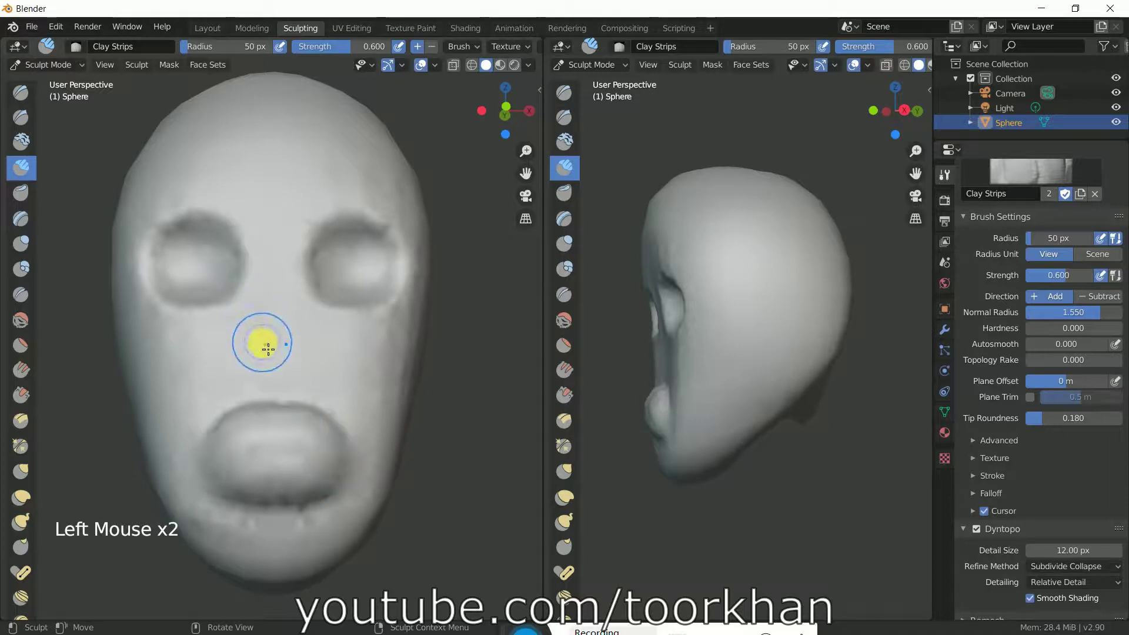
- Build up the nose with Clay Strips, from a wide base above the mouth up the bridge between the eye sockets
mouse_move(242, 361)
left_mouse_down()
mouse_move(313, 365)
mouse_move(229, 368)
mouse_move(336, 360)
mouse_move(239, 360)
mouse_move(323, 355)
mouse_move(277, 355)
mouse_move(267, 341)
mouse_move(277, 334)
left_mouse_up()
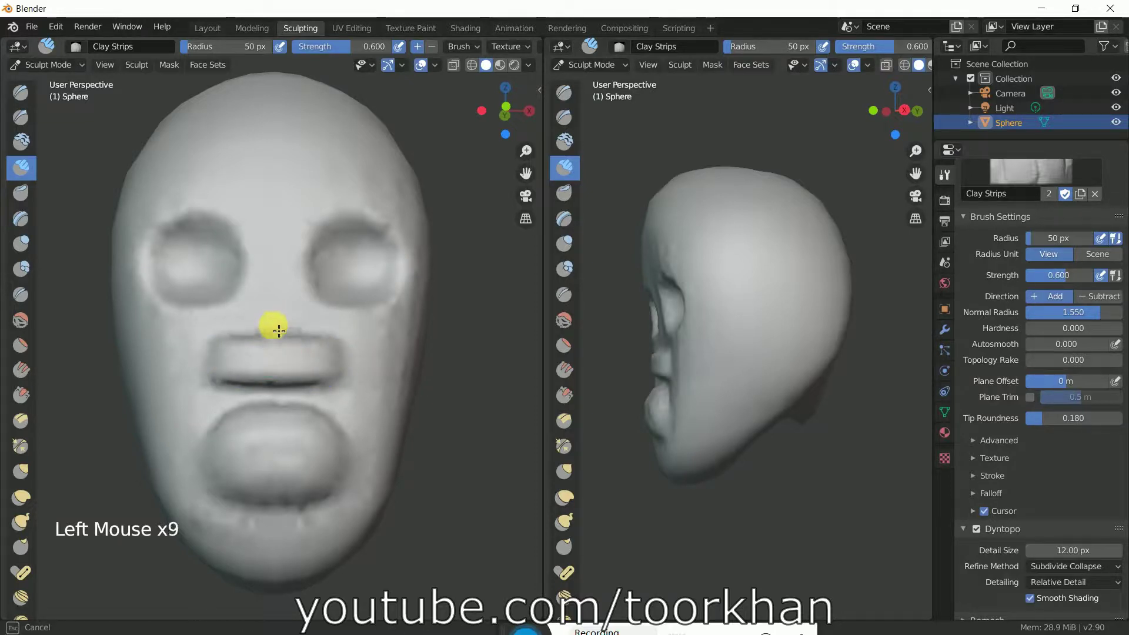
mouse_move(284, 238)
left_mouse_down()
mouse_move(283, 320)
mouse_move(285, 262)
mouse_move(277, 275)
mouse_move(295, 330)
mouse_move(308, 337)
mouse_move(308, 322)
mouse_move(314, 334)
mouse_move(298, 318)
mouse_move(272, 346)
mouse_move(294, 353)
mouse_move(237, 361)
mouse_move(335, 362)
mouse_move(251, 365)
mouse_move(297, 327)
mouse_move(265, 322)
mouse_move(281, 307)
mouse_move(277, 242)
mouse_move(283, 325)
mouse_move(308, 352)
mouse_move(224, 353)
mouse_move(325, 361)
mouse_move(219, 361)
mouse_move(310, 364)
mouse_move(290, 232)
left_mouse_up()
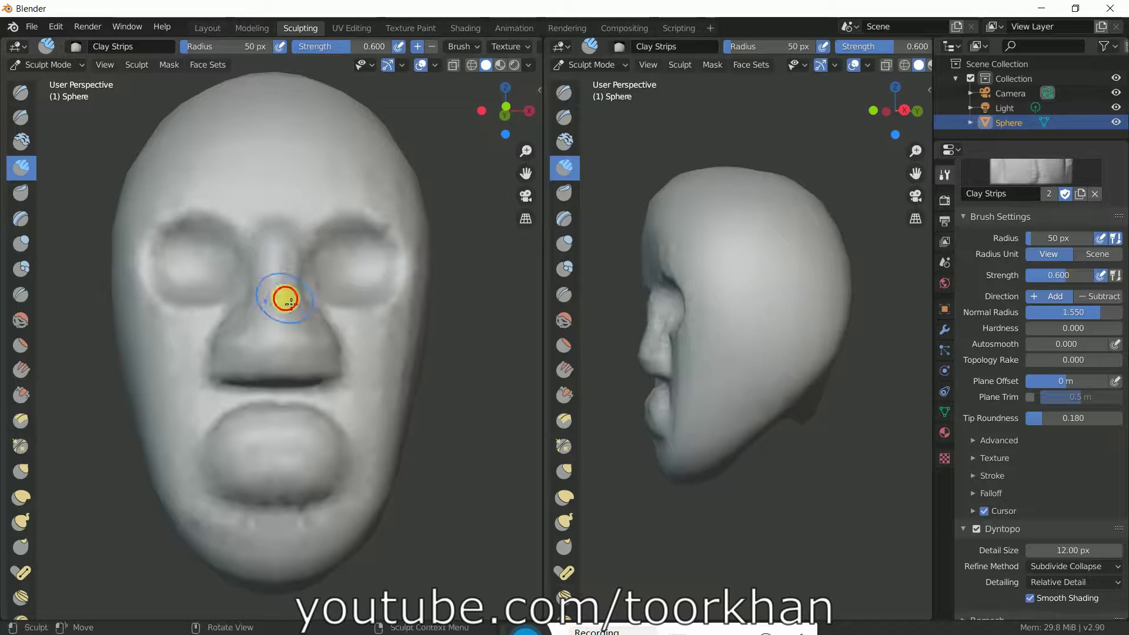
left_click(276, 303)
mouse_move(275, 304)
left_mouse_down()
mouse_move(287, 281)
mouse_move(274, 307)
mouse_move(290, 353)
left_mouse_up()
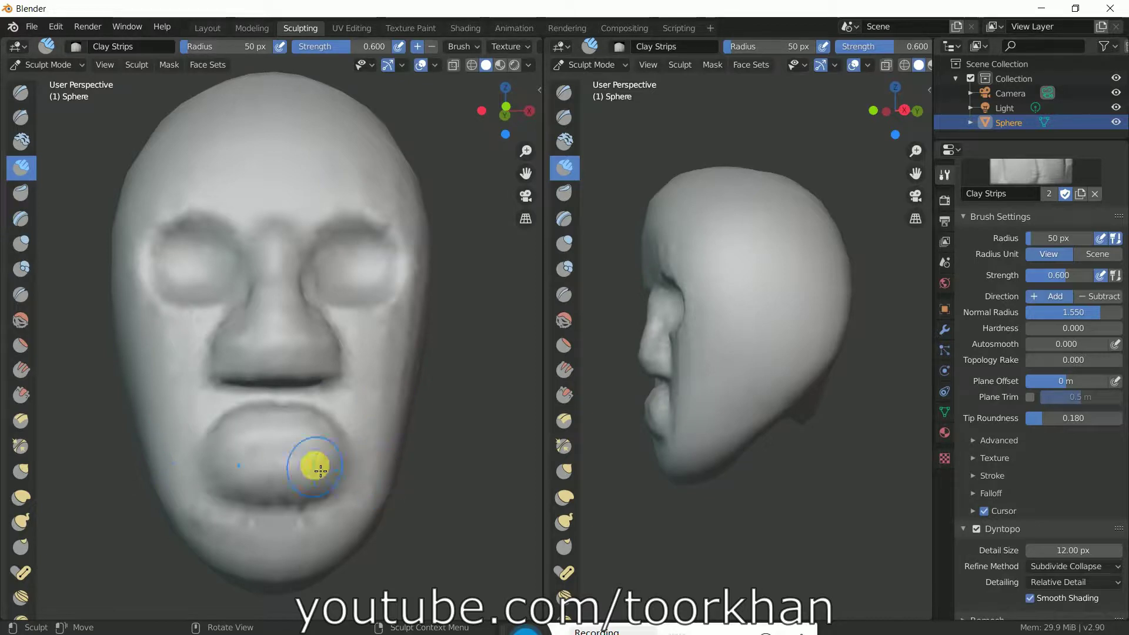
- Carve the mouth mound back between the lips with subtractive Clay Strips strokes to separate the upper and lower lip
scroll(285, 461, "up", 2)
mouse_move(295, 484)
middle_mouse_down("shift")
mouse_move(318, 377)
mouse_move(310, 368)
middle_mouse_up("shift")
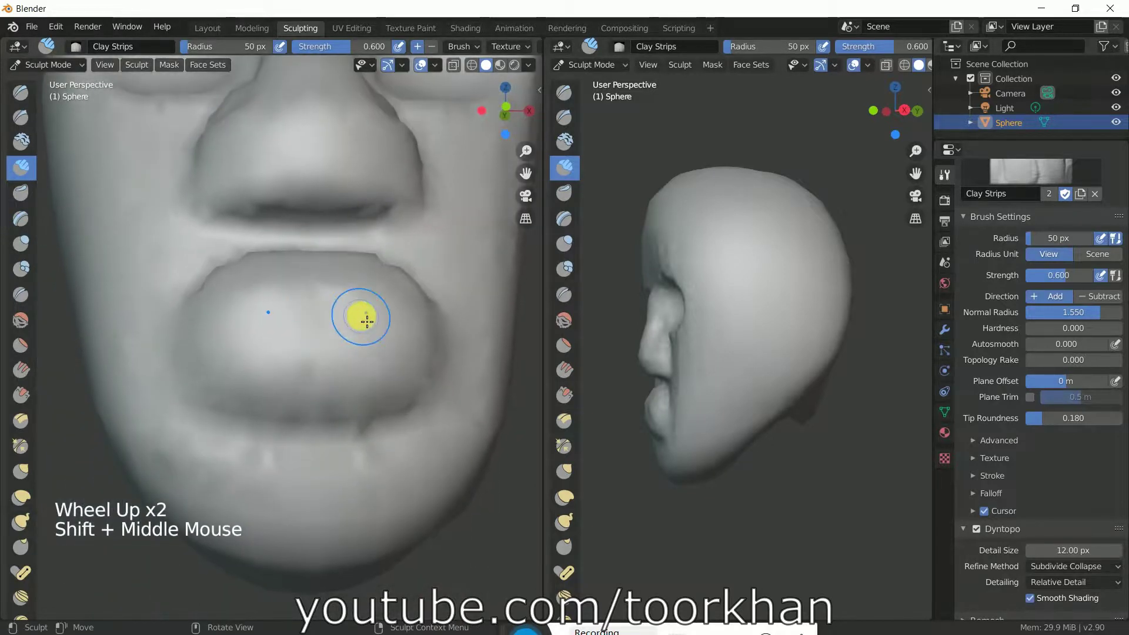
key("ctrl")
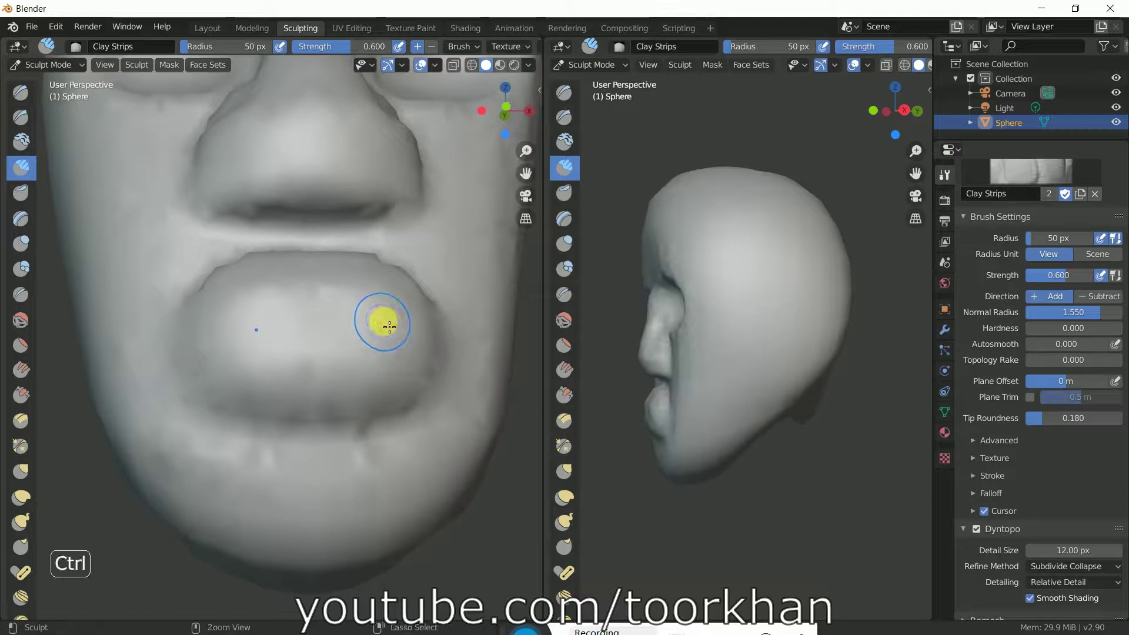
mouse_move(396, 328)
left_mouse_down("ctrl")
mouse_move(222, 329)
mouse_move(190, 346)
mouse_move(408, 333)
mouse_move(442, 342)
mouse_move(451, 294)
mouse_move(441, 292)
mouse_move(467, 365)
left_mouse_up("ctrl")
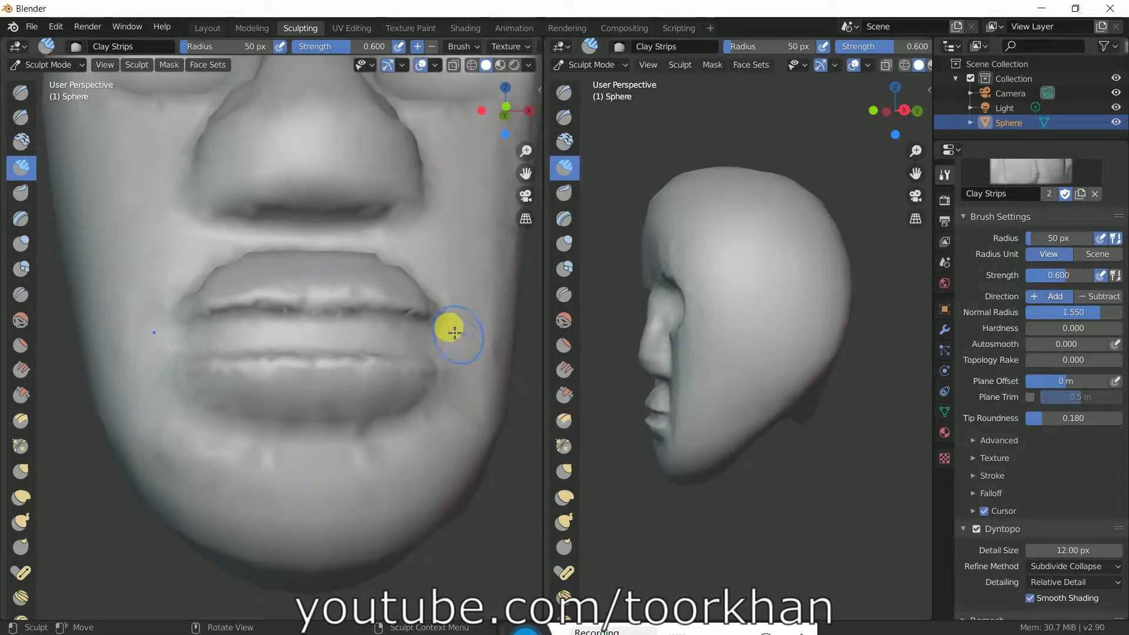
- Smooth the upper and lower lips, the mouth corners and the skin between the mouth and chin to soften the sculpted strips
key("shift")
mouse_move(442, 317)
left_mouse_down("shift")
mouse_move(328, 305)
mouse_move(381, 346)
left_mouse_up("shift")
left_click_drag(443, 371, 294, 372, "shift")
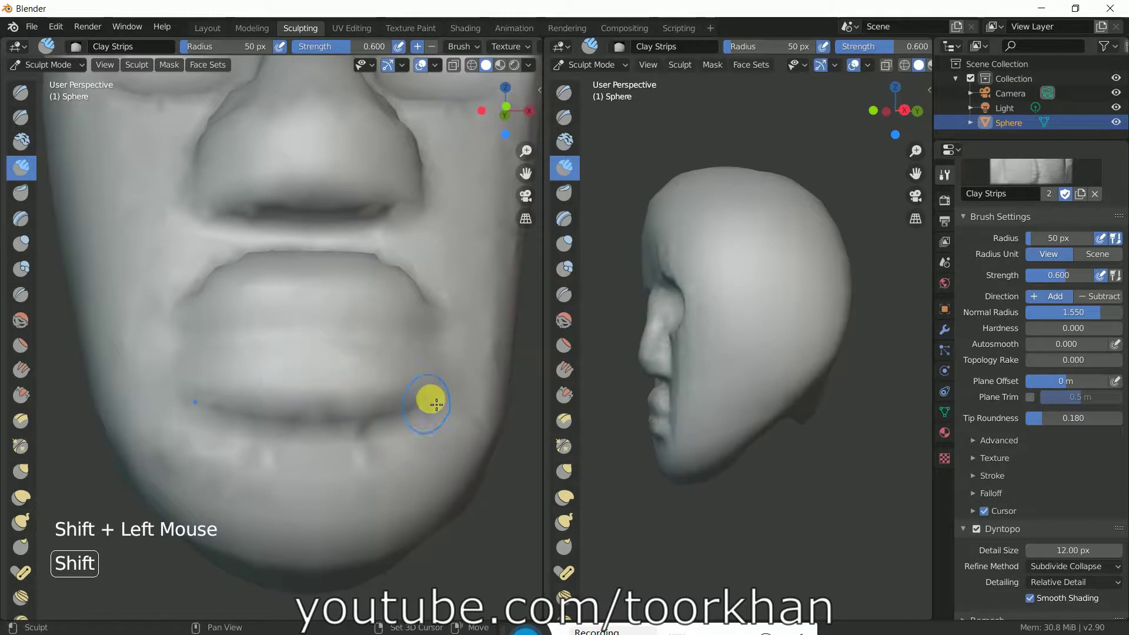
mouse_move(443, 382)
left_mouse_down("shift")
mouse_move(437, 388)
mouse_move(453, 343)
left_mouse_up("shift")
mouse_move(443, 302)
left_mouse_down("shift")
mouse_move(442, 290)
mouse_move(353, 259)
mouse_move(318, 264)
left_mouse_up("shift")
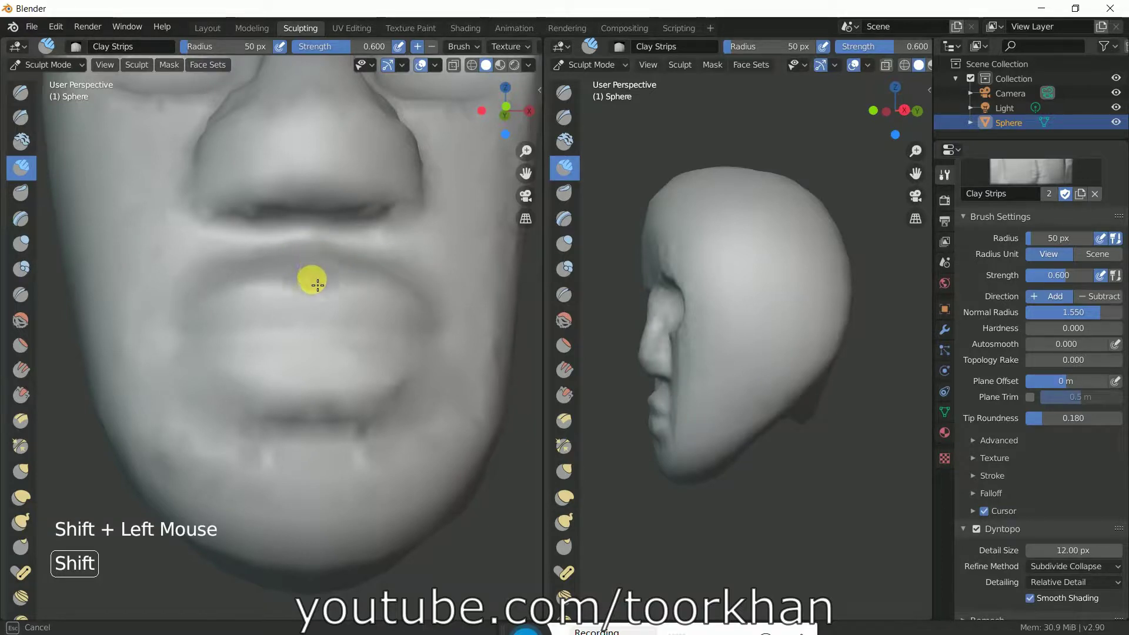
mouse_move(321, 303)
left_mouse_down("shift")
mouse_move(337, 270)
mouse_move(336, 288)
mouse_move(320, 281)
mouse_move(318, 292)
mouse_move(390, 463)
left_mouse_up("shift")
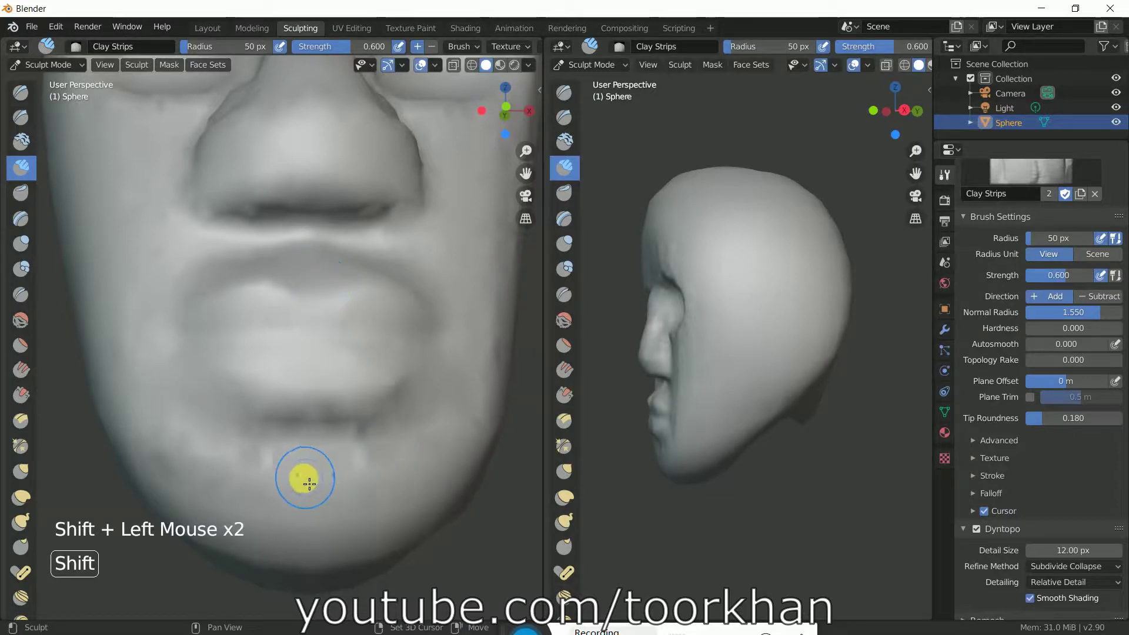
left_click_drag(302, 512, 316, 513, "shift")
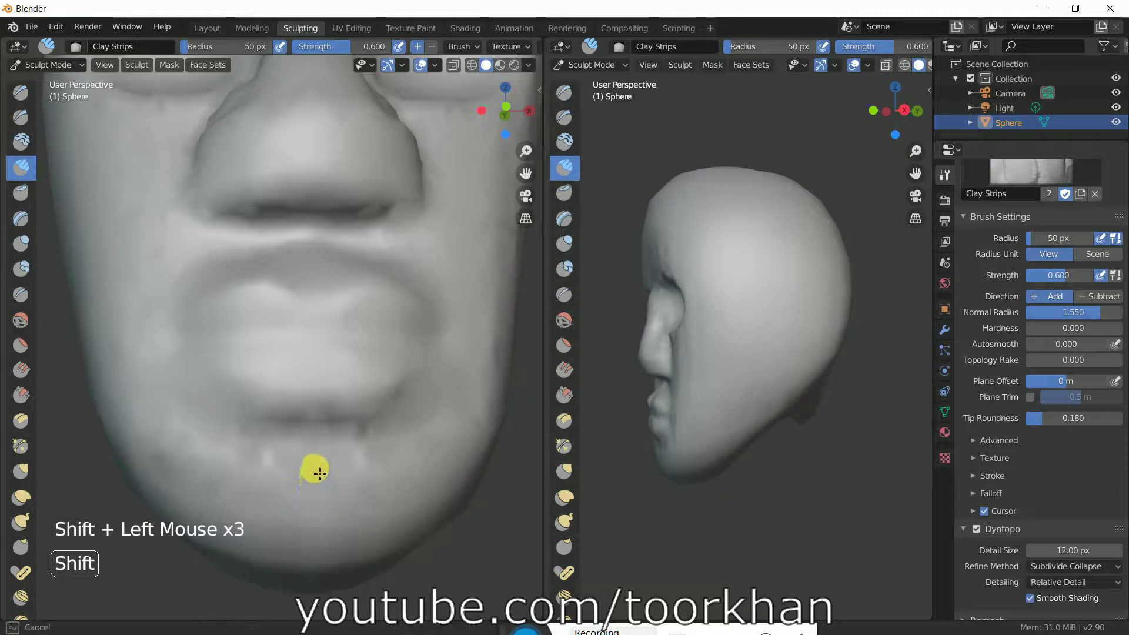
mouse_move(320, 459)
left_mouse_down("shift")
mouse_move(320, 491)
mouse_move(449, 361)
left_mouse_up("shift")
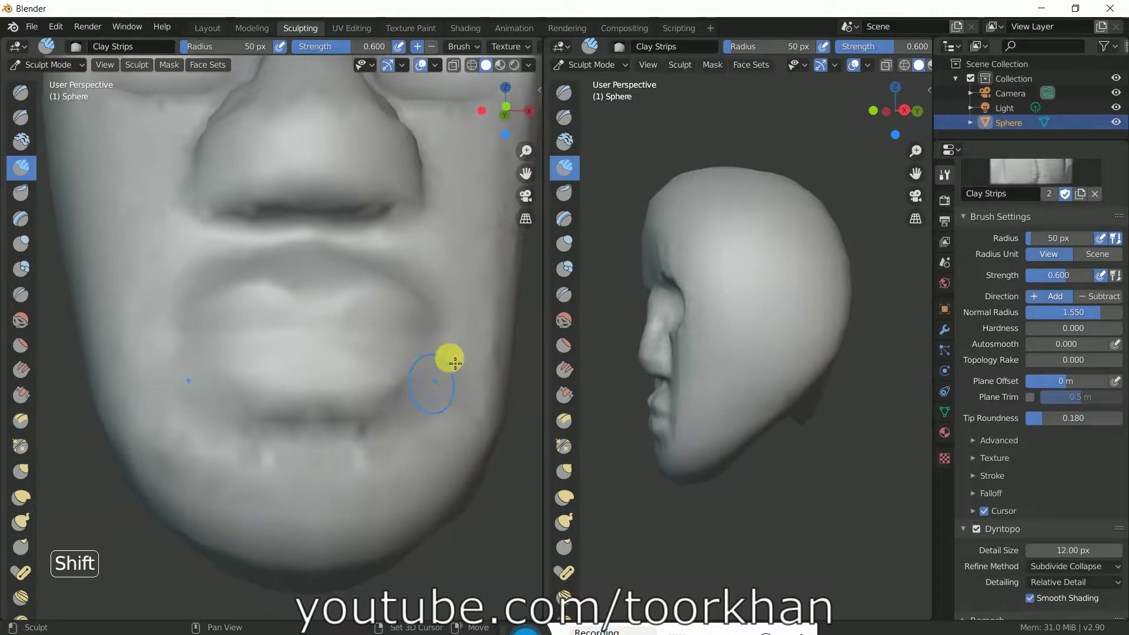
- Carve two symmetrical nostrils into the underside of the nose with subtractive Clay Strips strokes
middle_click_drag(379, 227, 347, 261)
scroll(333, 302, "up", 2)
scroll(333, 302, "up", 2)
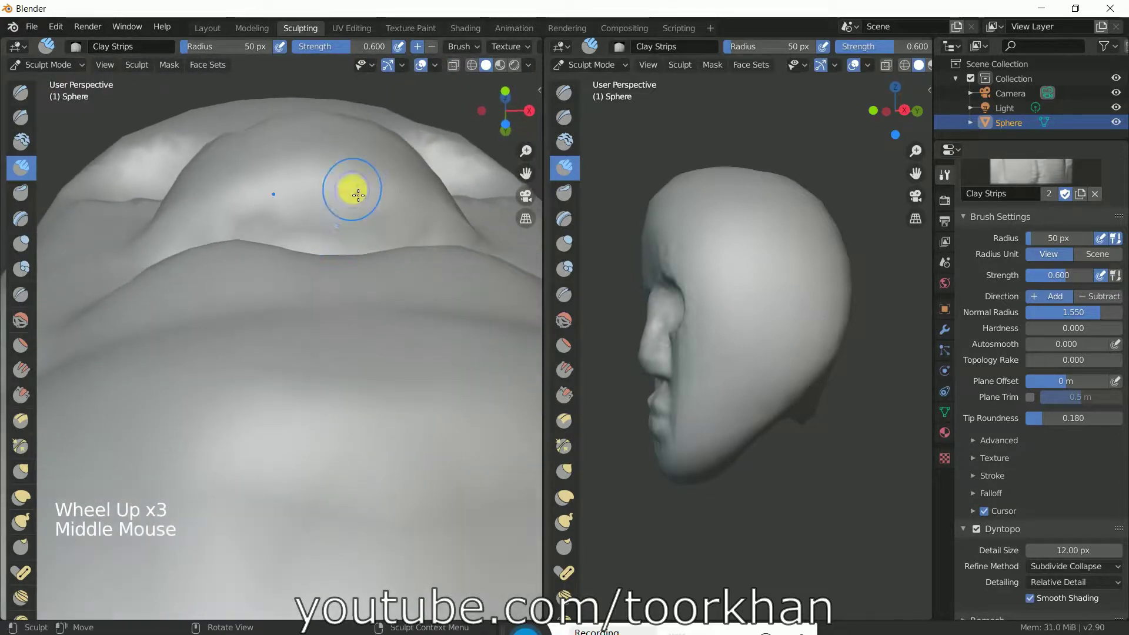
middle_click_drag(355, 213, 365, 216)
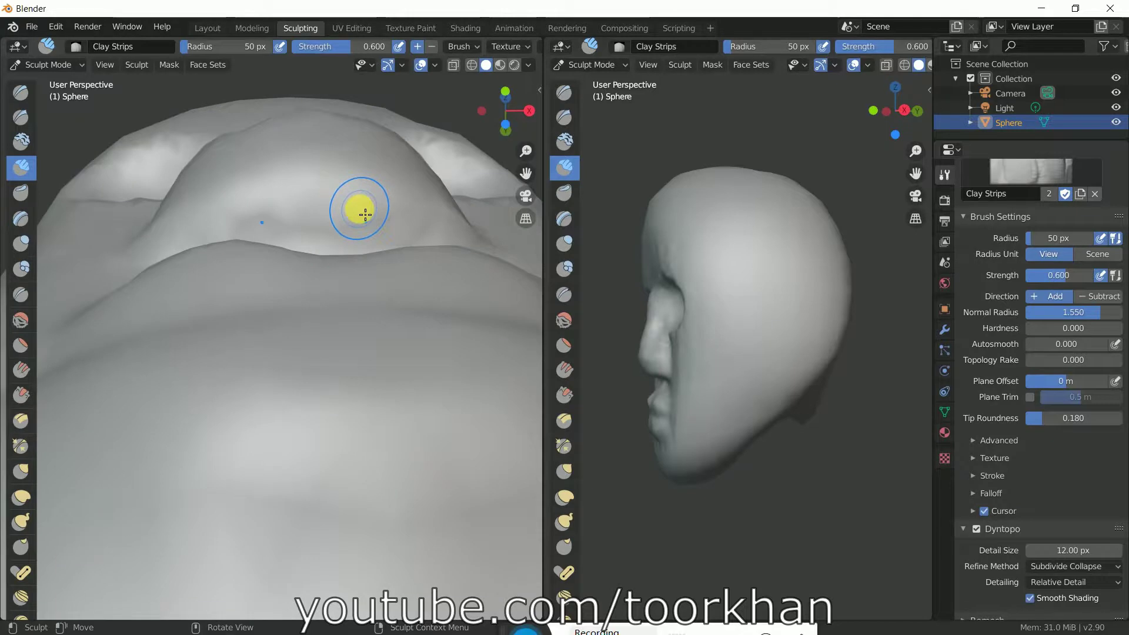
mouse_move(368, 210)
left_mouse_down("ctrl")
mouse_move(392, 209)
mouse_move(382, 196)
mouse_move(380, 210)
mouse_move(400, 202)
mouse_move(382, 190)
mouse_move(374, 226)
mouse_move(393, 218)
mouse_move(382, 186)
left_mouse_up("ctrl")
mouse_move(390, 225)
left_mouse_down("ctrl")
mouse_move(414, 201)
mouse_move(384, 180)
mouse_move(375, 223)
mouse_move(399, 216)
mouse_move(402, 197)
mouse_move(373, 200)
left_mouse_up("ctrl")
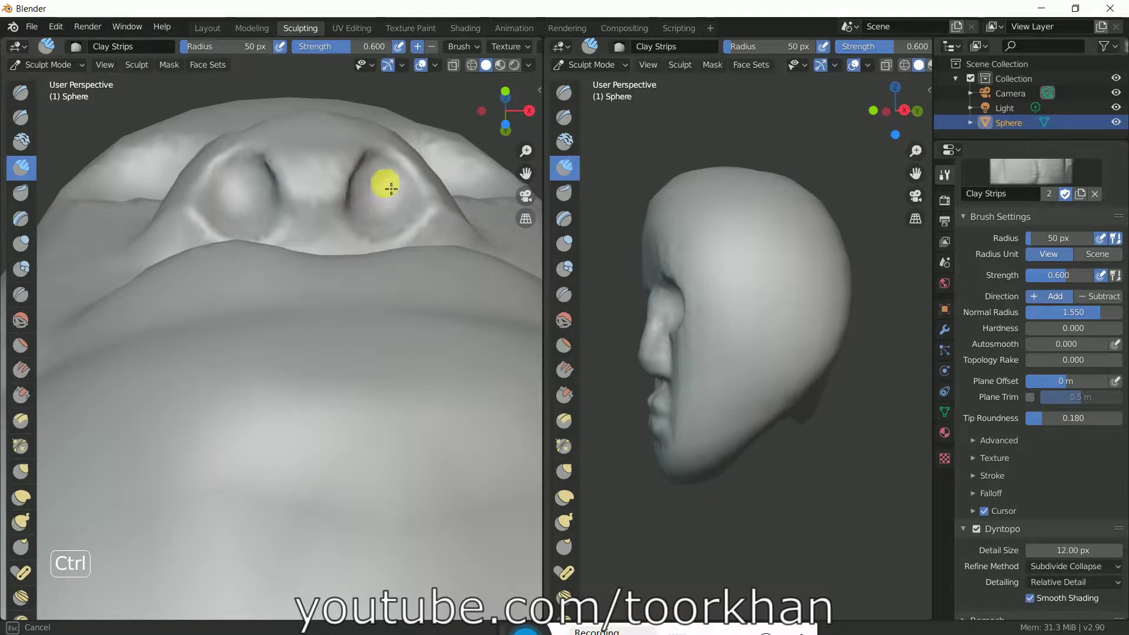
mouse_move(366, 216)
left_mouse_down("ctrl")
mouse_move(378, 167)
mouse_move(364, 216)
left_mouse_up("ctrl")
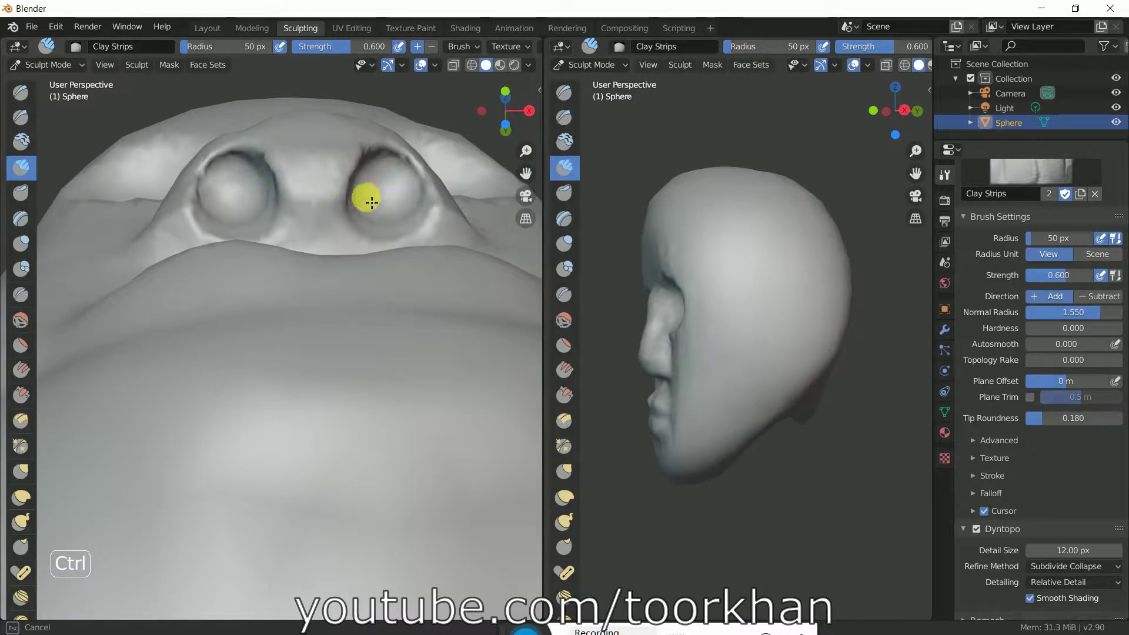
- Smooth the nostril wings and the transition from the base of the nose into the upper lip area
middle_click_drag(396, 191, 401, 277)
scroll(401, 277, "down", 1)
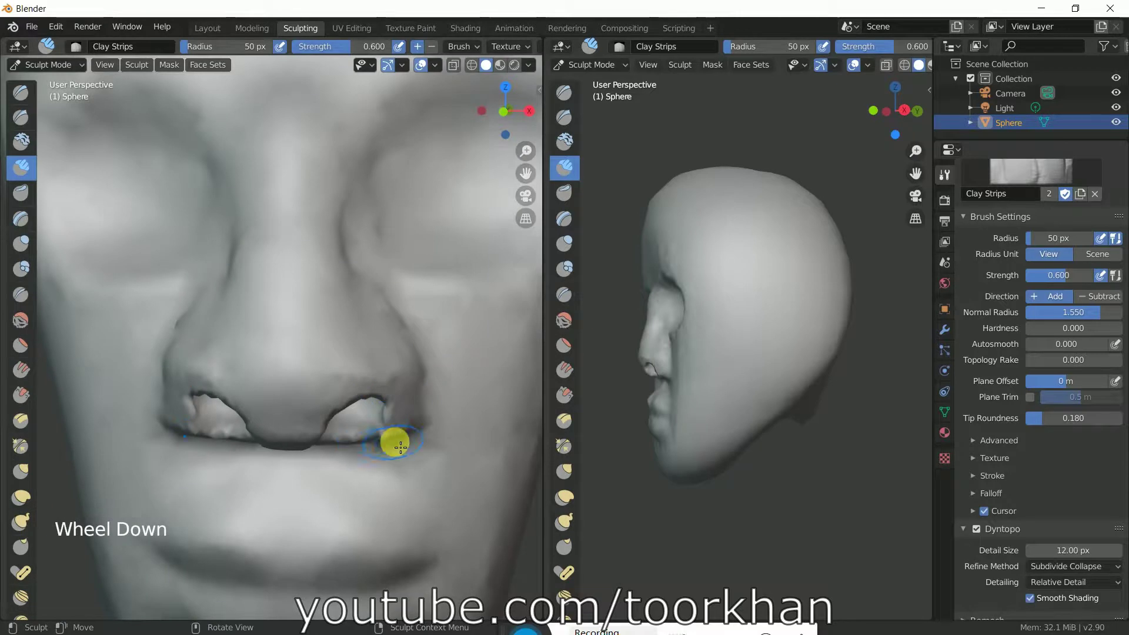
key("shift")
mouse_move(413, 440)
left_mouse_down("shift")
mouse_move(376, 431)
mouse_move(390, 421)
mouse_move(363, 450)
mouse_move(318, 450)
mouse_move(384, 457)
mouse_move(386, 434)
mouse_move(313, 438)
mouse_move(327, 416)
mouse_move(424, 402)
mouse_move(417, 336)
mouse_move(374, 293)
mouse_move(360, 227)
mouse_move(406, 270)
mouse_move(433, 322)
mouse_move(421, 323)
mouse_move(429, 359)
mouse_move(413, 335)
mouse_move(426, 397)
mouse_move(345, 479)
mouse_move(298, 492)
mouse_move(300, 508)
mouse_move(295, 492)
left_mouse_up("shift")
- Carve a shallow vertical philtrum groove between the nose and upper lip with subtractive Clay Strips
scroll(295, 493, "up", 1)
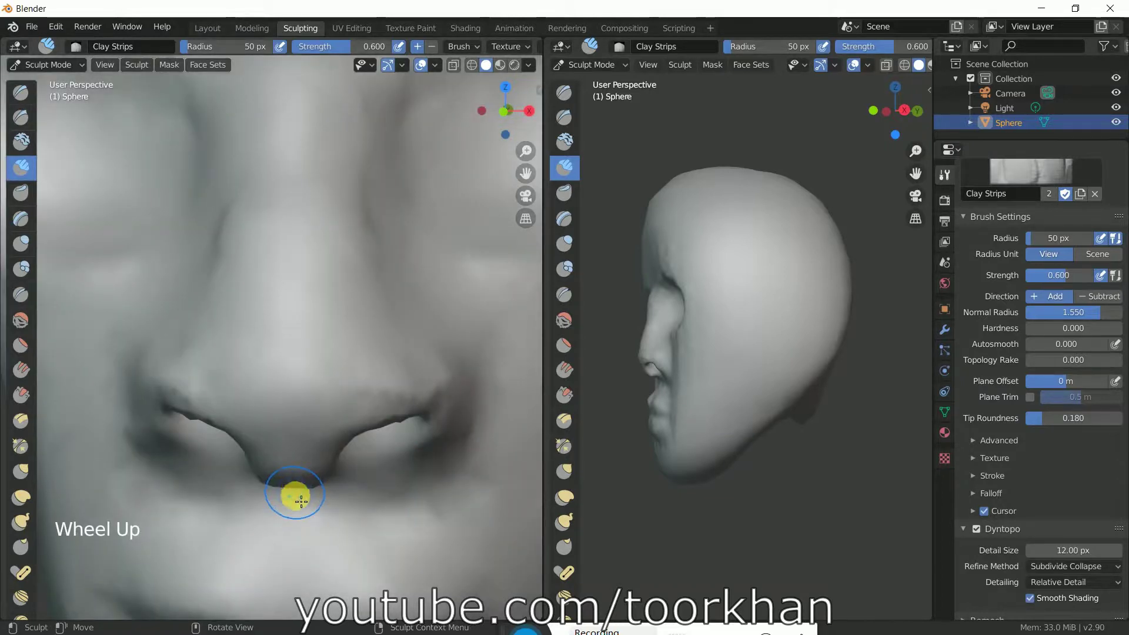
middle_click_drag(300, 504, 330, 391, "shift")
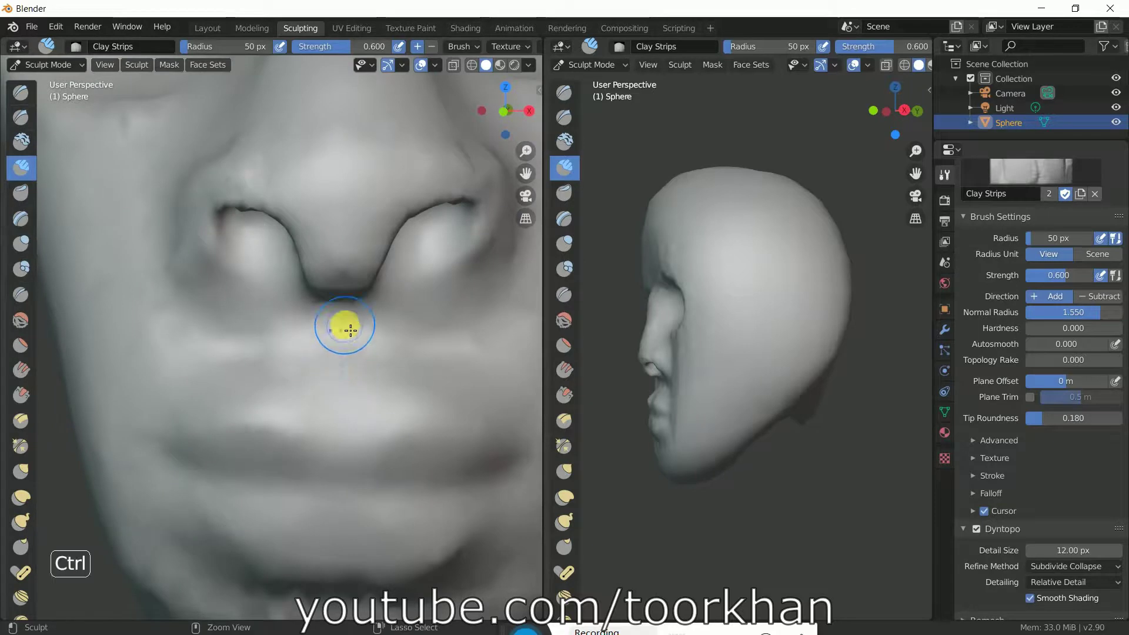
left_click_drag(350, 318, 350, 318, "ctrl")
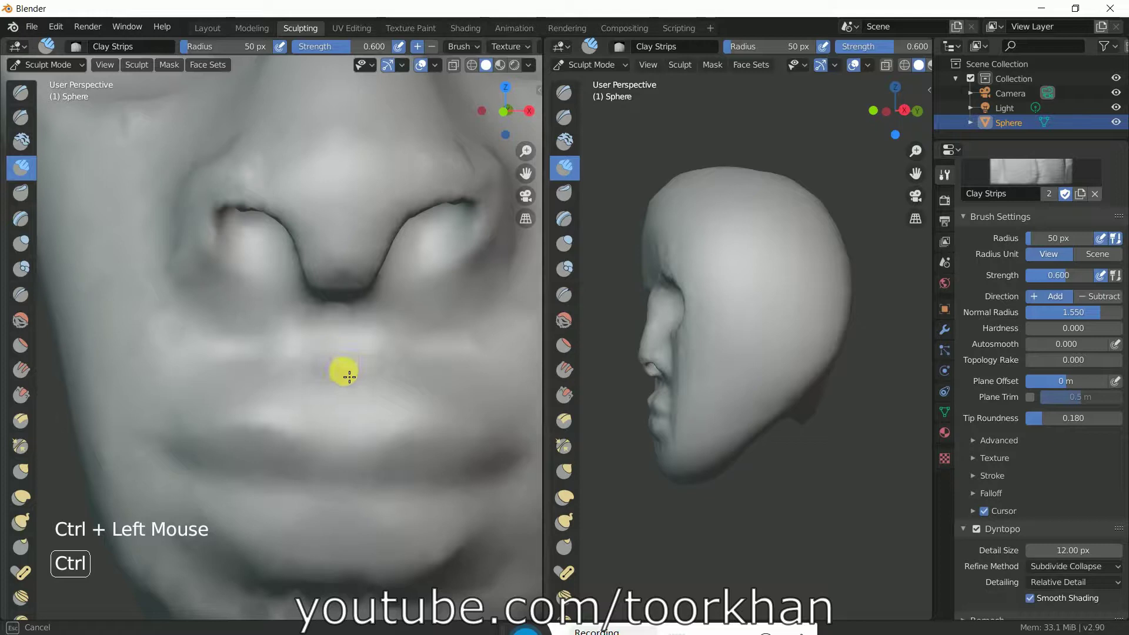
left_click_drag(349, 385, 349, 393, "ctrl")
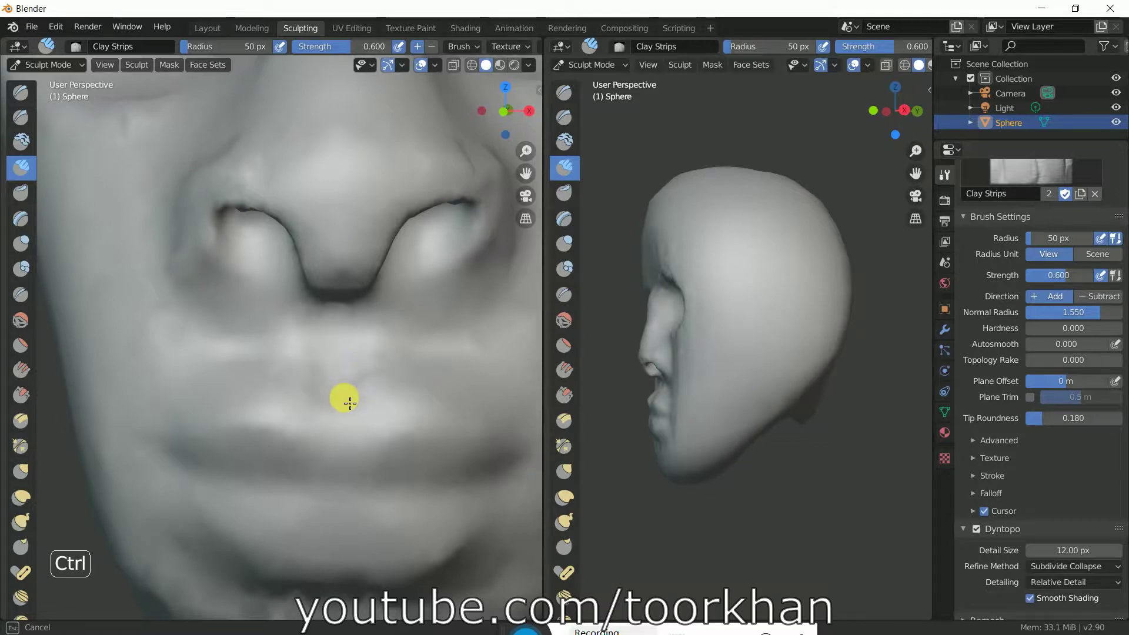
- Smooth the nose bridge and its sides up to the inner eye sockets, lowering the bridge in profile above the nose tip
middle_click_drag(378, 373, 400, 380)
scroll(399, 378, "down", 4)
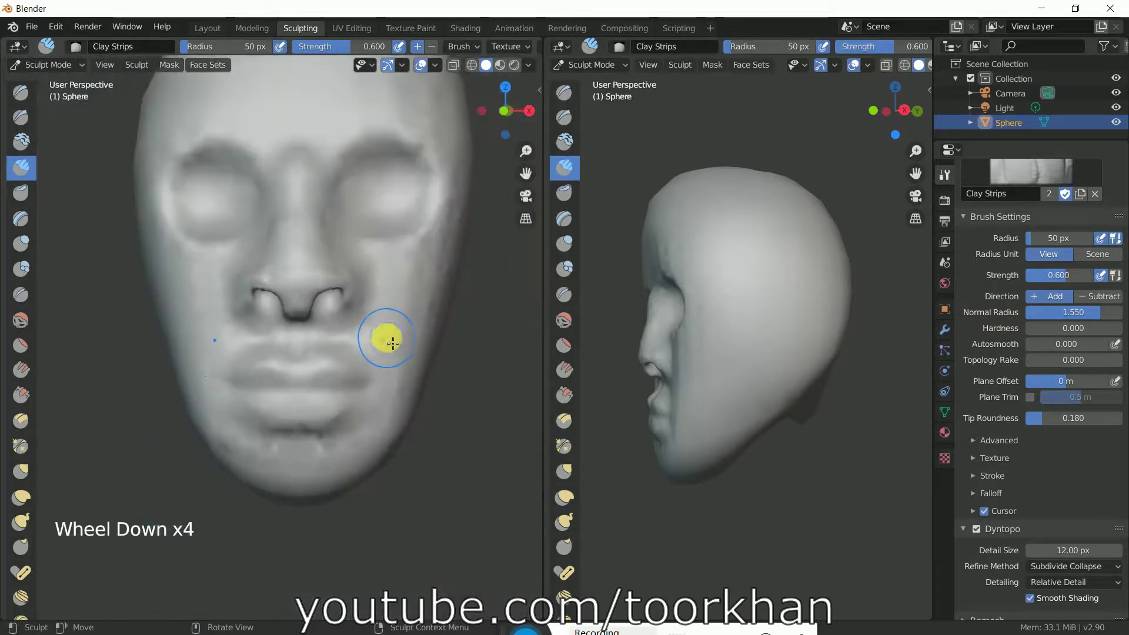
middle_click_drag(385, 331, 391, 391, "shift")
scroll(390, 386, "up", 2)
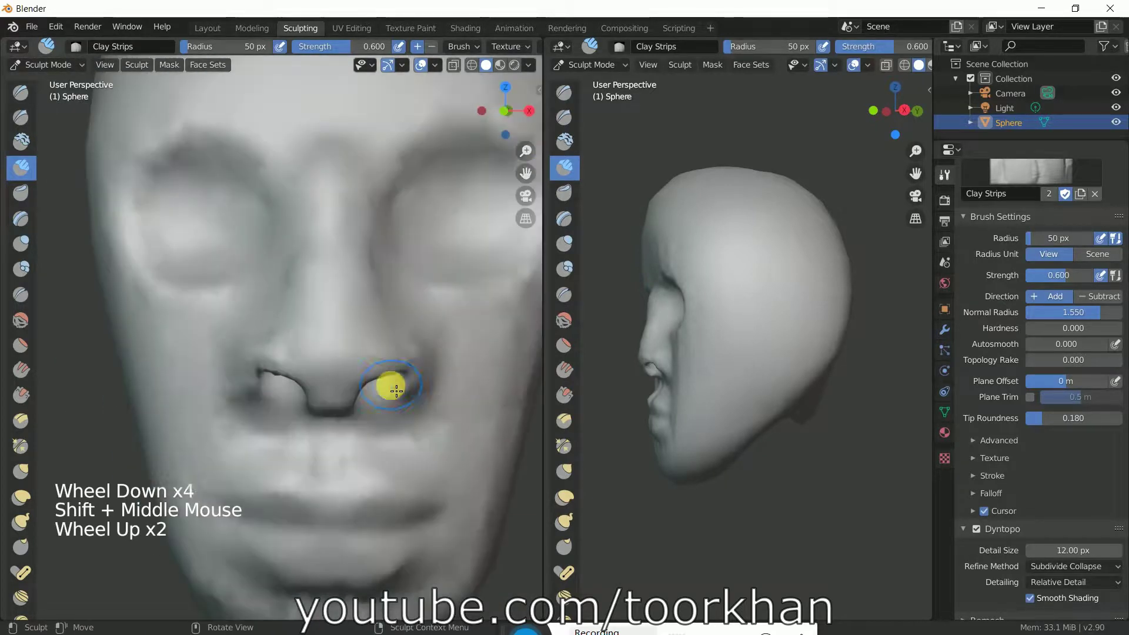
left_click_drag(383, 272, 375, 212, "shift")
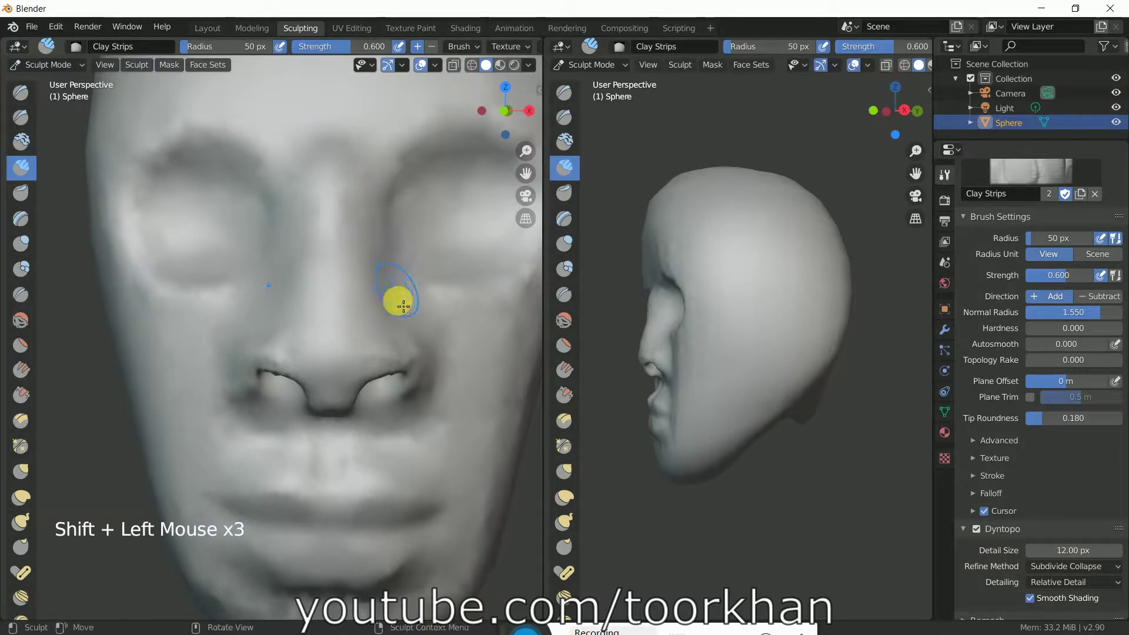
scroll(714, 332, "up", 3)
middle_click_drag(700, 323, 756, 383, "shift")
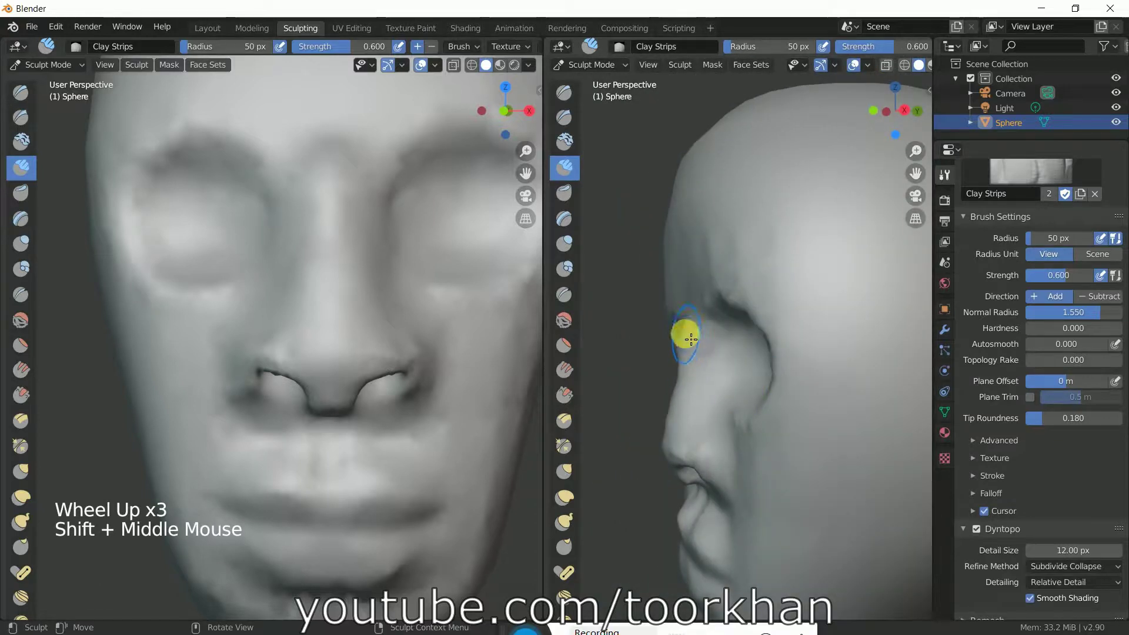
key("shift")
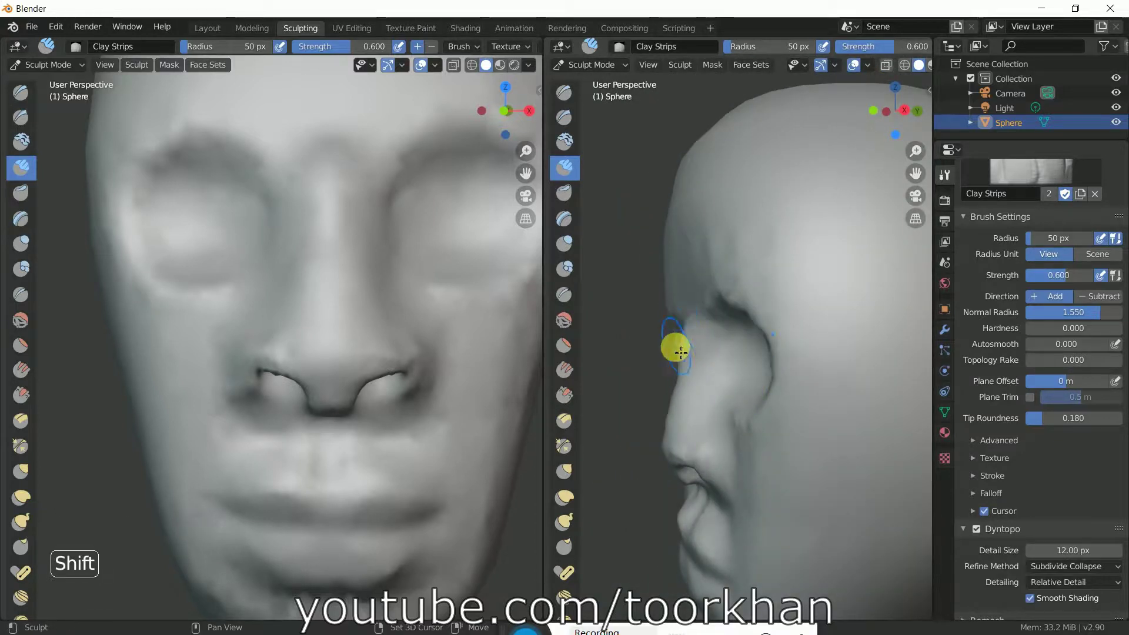
left_click_drag(690, 336, 690, 335, "shift")
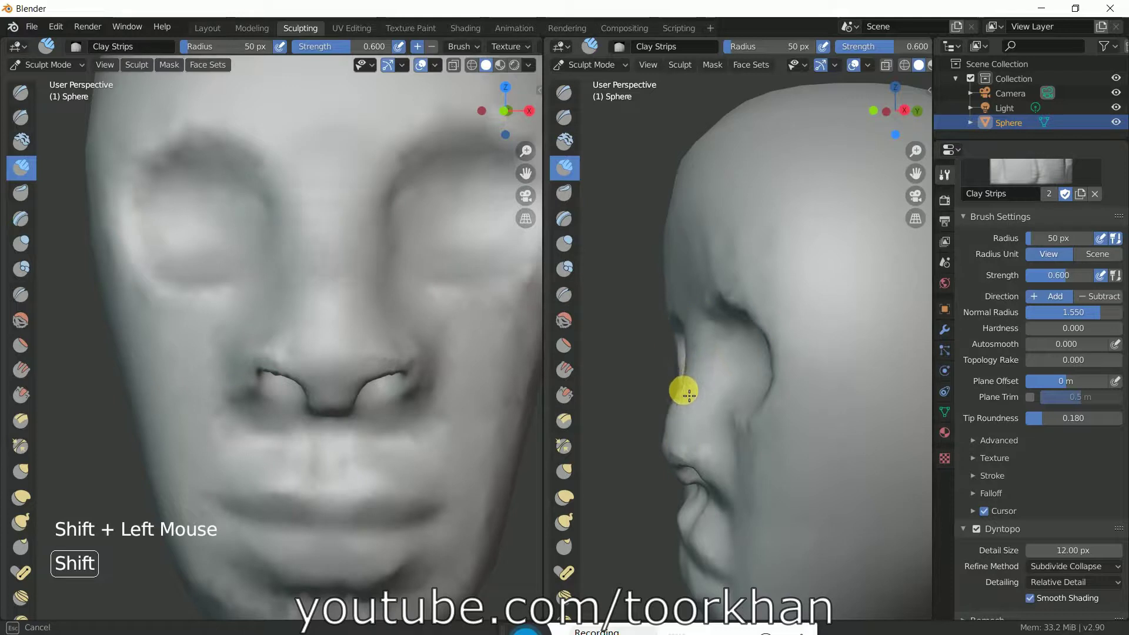
left_click_drag(690, 395, 700, 374, "shift")
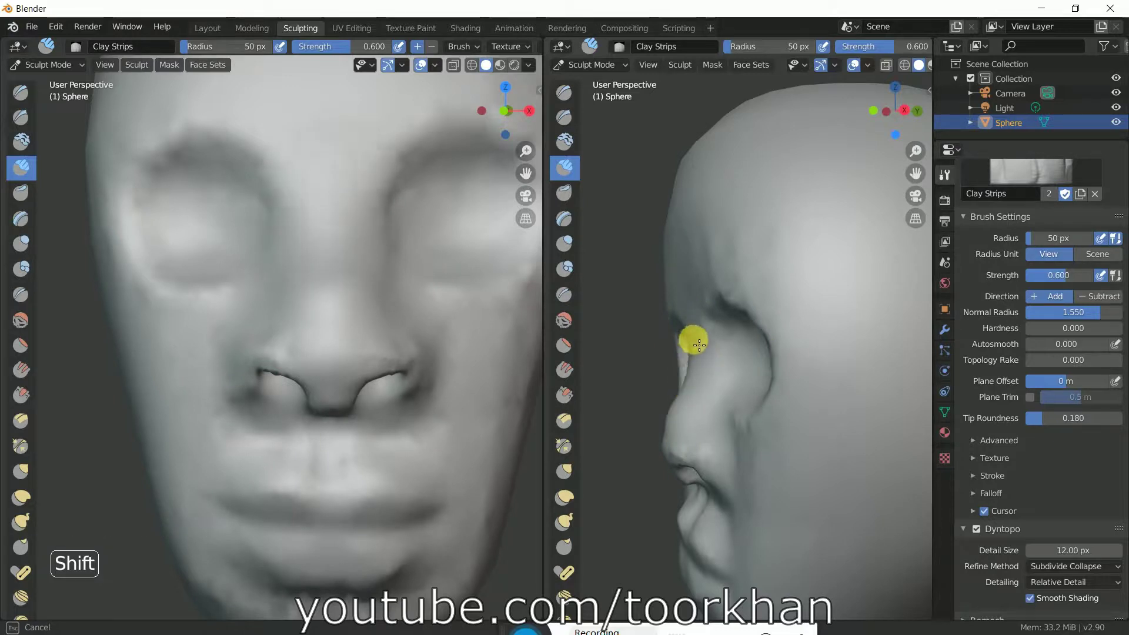
left_click_drag(710, 373, 710, 347, "shift")
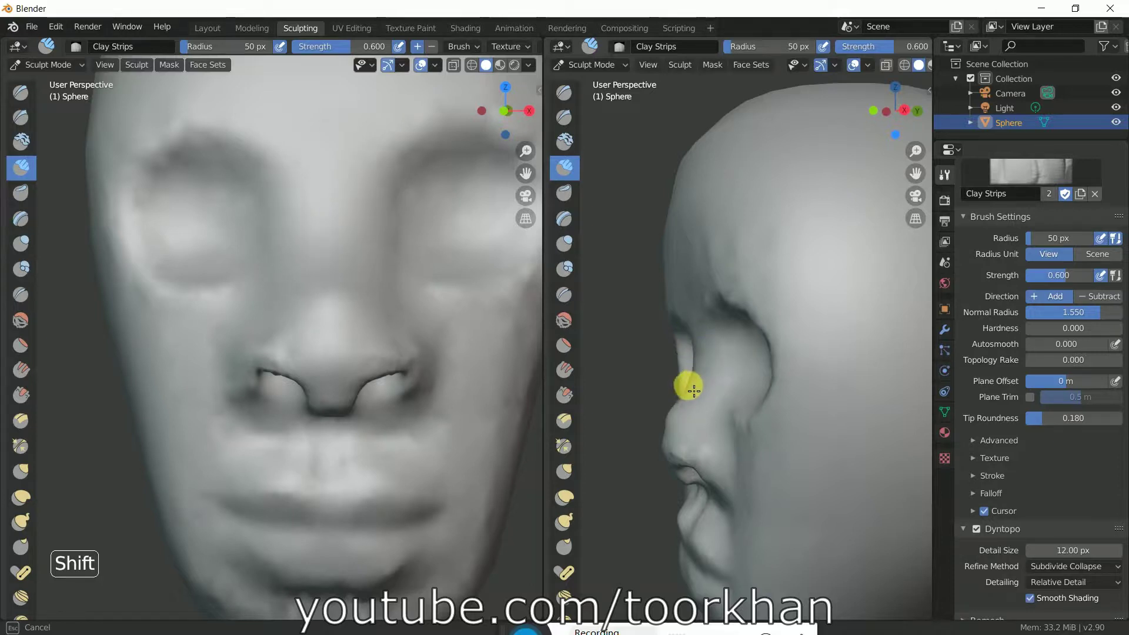
mouse_move(686, 409)
left_mouse_down("shift")
mouse_move(681, 418)
mouse_move(705, 379)
mouse_move(686, 378)
mouse_move(702, 359)
left_mouse_up("shift")
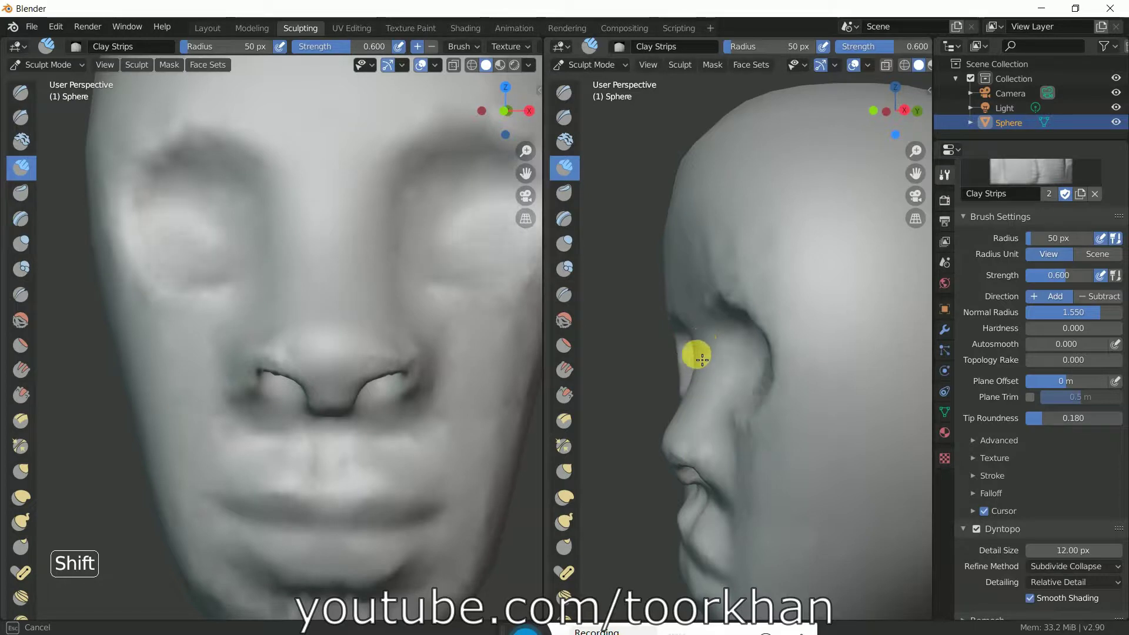
mouse_move(398, 232)
left_mouse_down("shift")
mouse_move(390, 265)
mouse_move(407, 237)
left_mouse_up("shift")
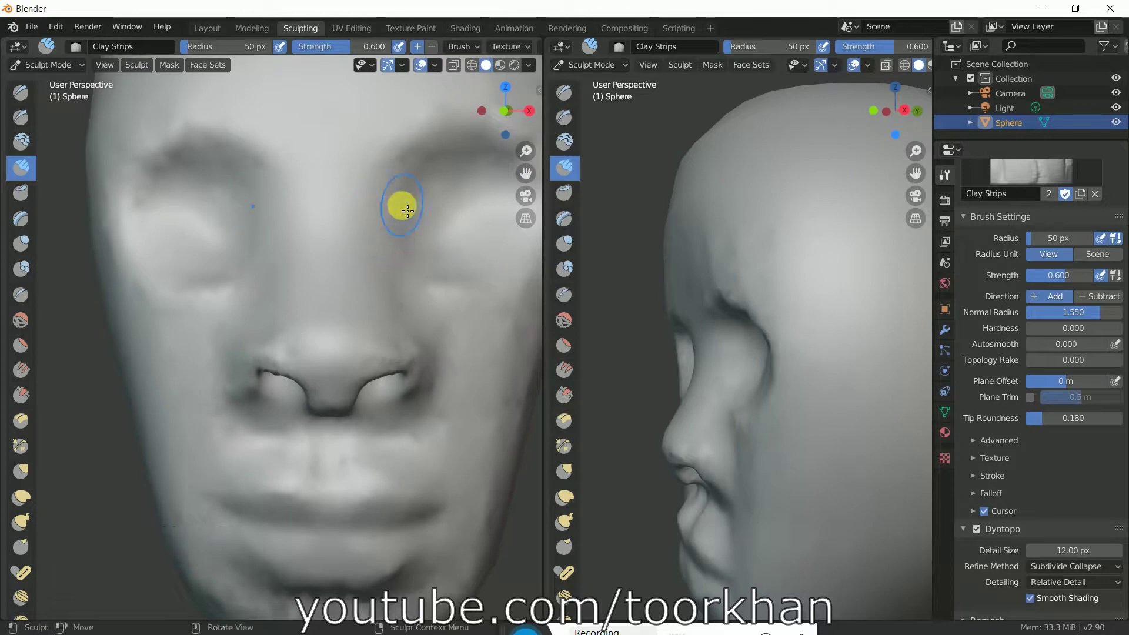
- Carve along both sides of the nose bridge and across the eye sockets with subtractive Clay Strips to define the nose
left_click_drag(404, 189, 403, 210, "ctrl")
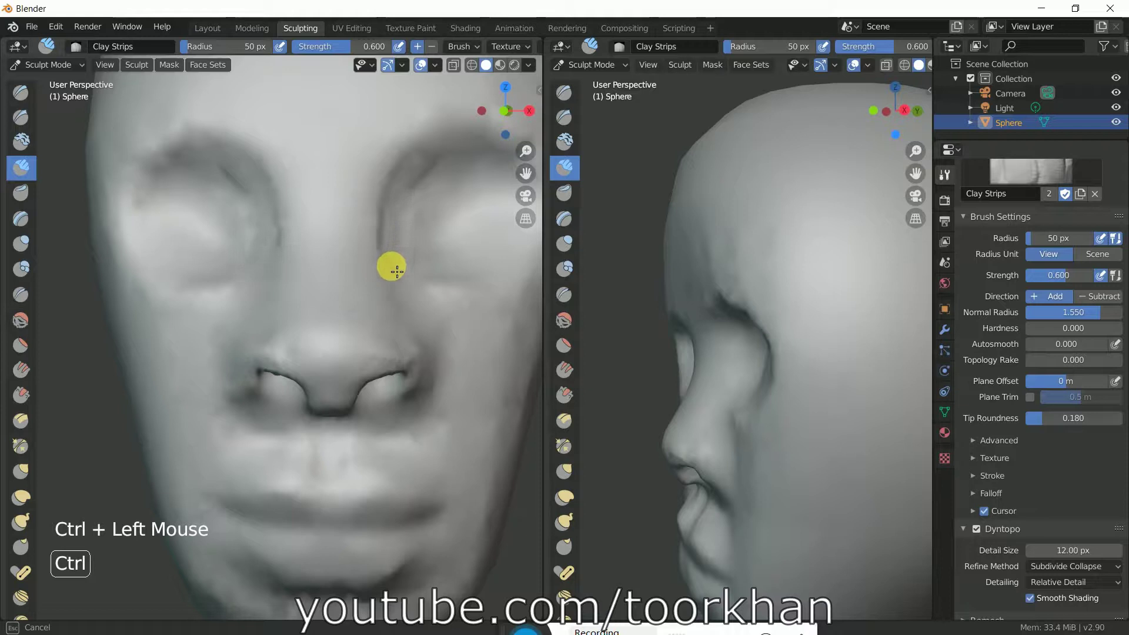
mouse_move(395, 262)
left_mouse_down("ctrl")
mouse_move(396, 184)
mouse_move(382, 251)
mouse_move(374, 207)
mouse_move(401, 225)
mouse_move(416, 204)
mouse_move(419, 253)
mouse_move(451, 260)
mouse_move(384, 244)
mouse_move(385, 271)
mouse_move(400, 265)
mouse_move(426, 329)
mouse_move(448, 340)
mouse_move(439, 303)
mouse_move(481, 306)
mouse_move(495, 284)
mouse_move(468, 296)
mouse_move(416, 286)
mouse_move(452, 307)
mouse_move(481, 280)
mouse_move(446, 332)
mouse_move(430, 333)
mouse_move(411, 284)
mouse_move(435, 277)
left_mouse_up("ctrl")
scroll(443, 302, "down", 1)
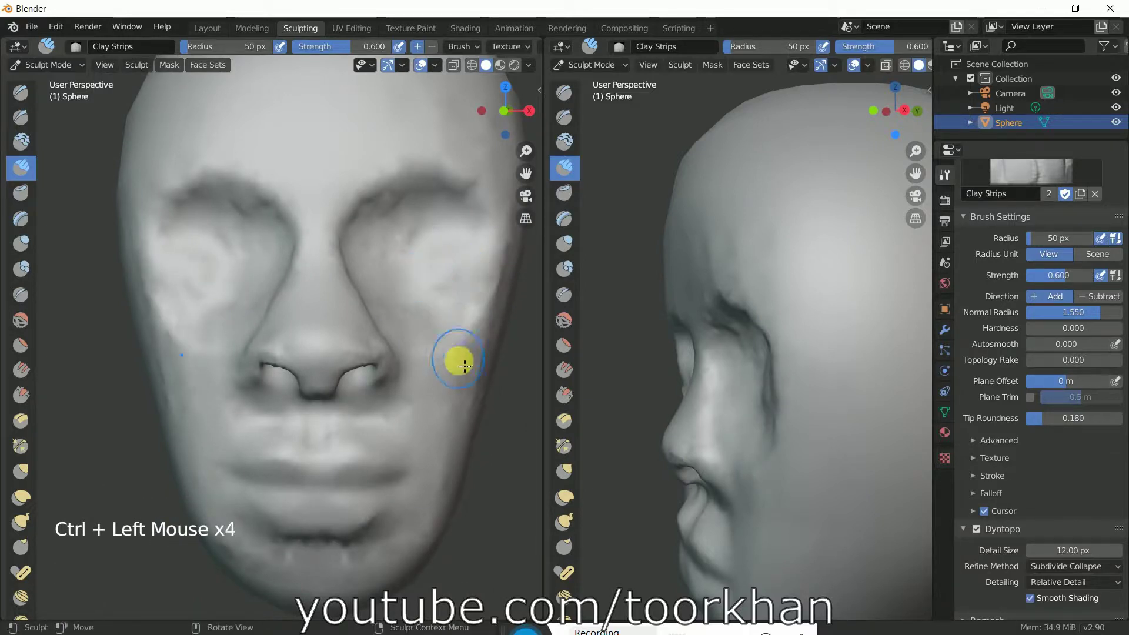
- Smooth the carved eye sockets and cheeks, and smooth down the sides of the jaw to narrow the lower face
key("shift")
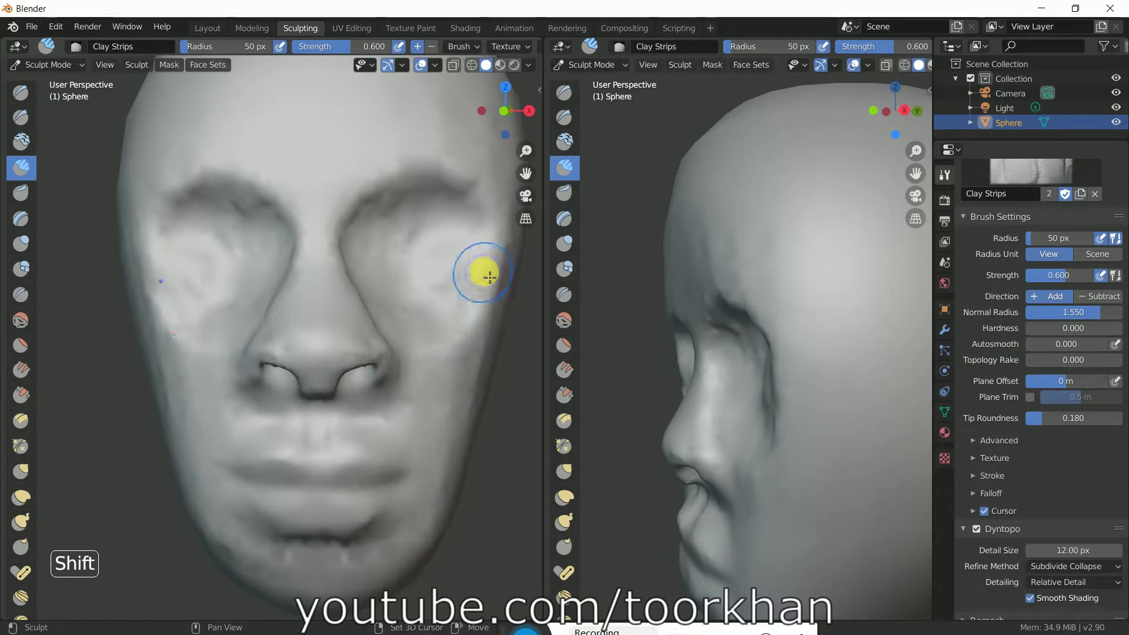
mouse_move(490, 276)
left_mouse_down("shift")
mouse_move(467, 318)
mouse_move(517, 394)
left_mouse_up("shift")
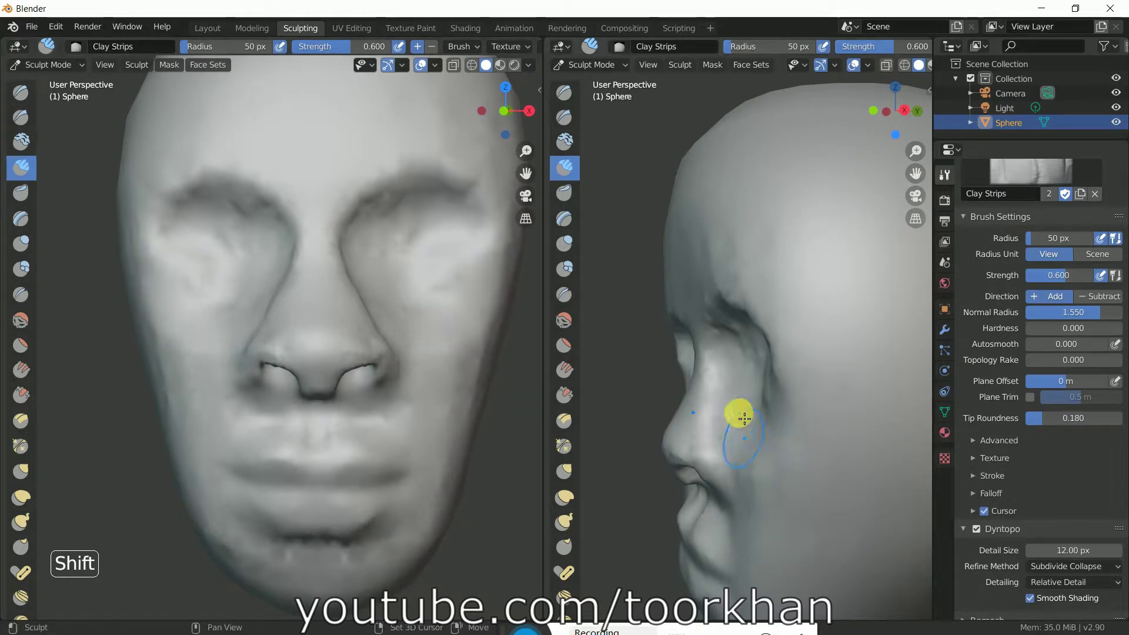
mouse_move(768, 479)
left_mouse_down("shift")
mouse_move(767, 484)
mouse_move(787, 449)
mouse_move(777, 326)
mouse_move(788, 383)
mouse_move(756, 408)
mouse_move(778, 375)
mouse_move(779, 407)
mouse_move(781, 325)
mouse_move(766, 313)
mouse_move(726, 318)
mouse_move(716, 386)
left_mouse_up("shift")
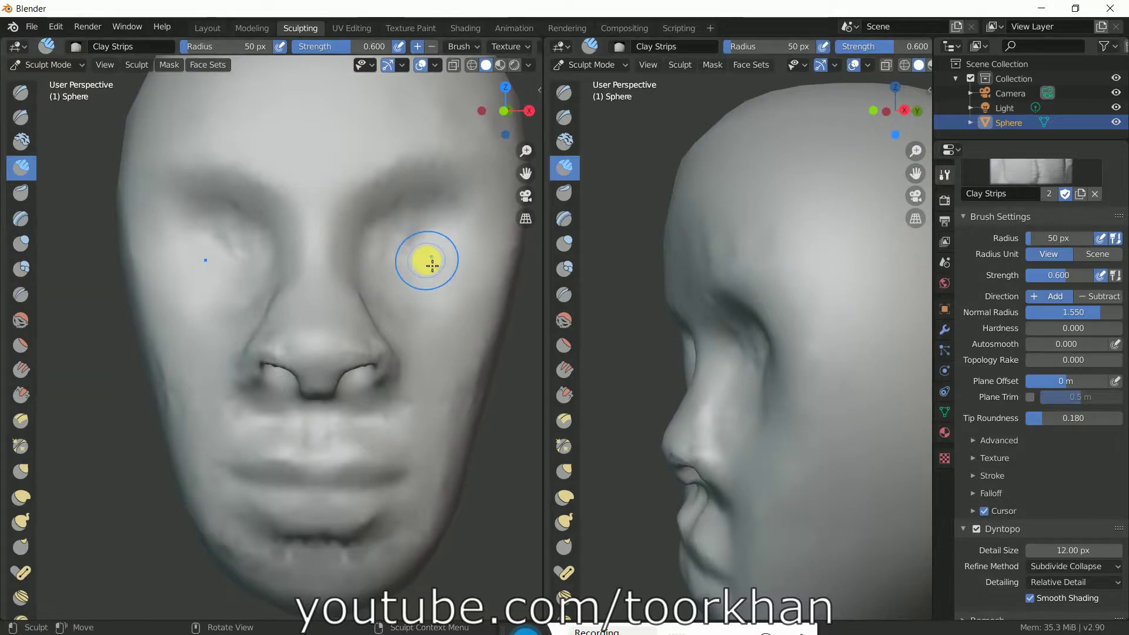
scroll(430, 264, "down", 3)
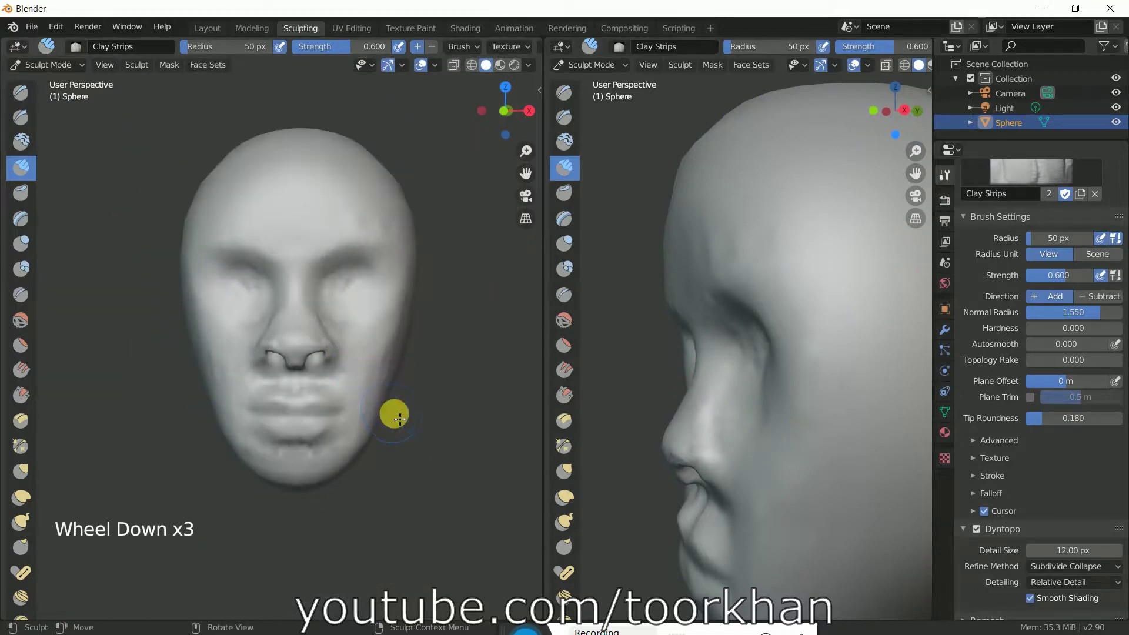
mouse_move(369, 438)
left_mouse_down("shift")
mouse_move(368, 448)
mouse_move(366, 411)
mouse_move(343, 461)
mouse_move(351, 466)
mouse_move(347, 444)
mouse_move(368, 415)
left_mouse_up("shift")
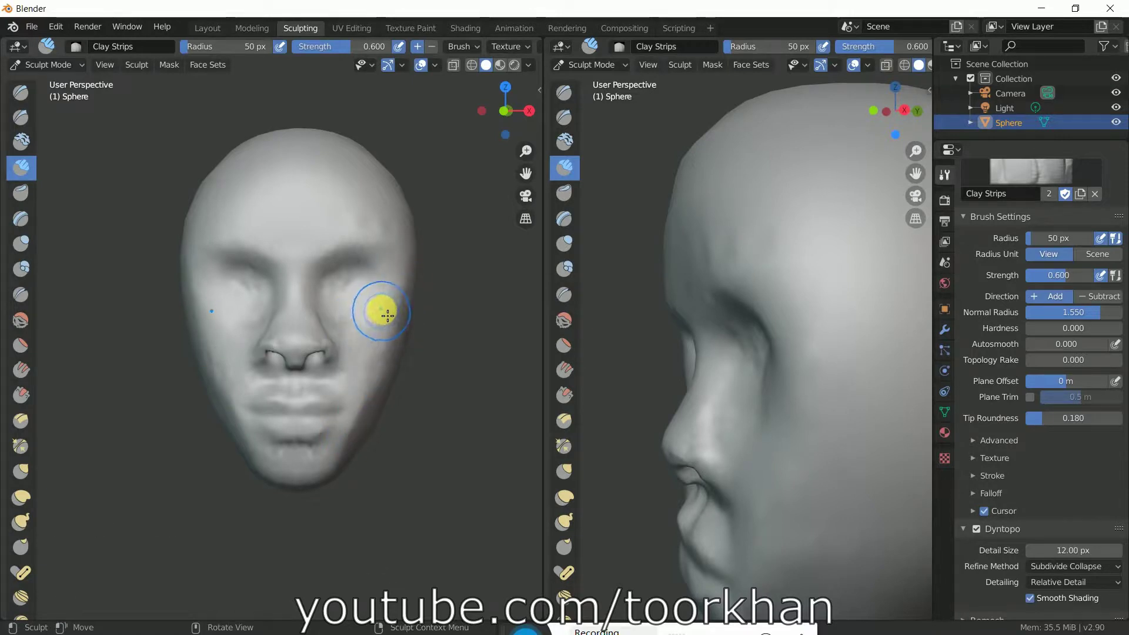
- Build up the tip of the nose in the profile view with short Clay Strips dabs to make it rounder and more projecting
scroll(385, 317, "up", 2)
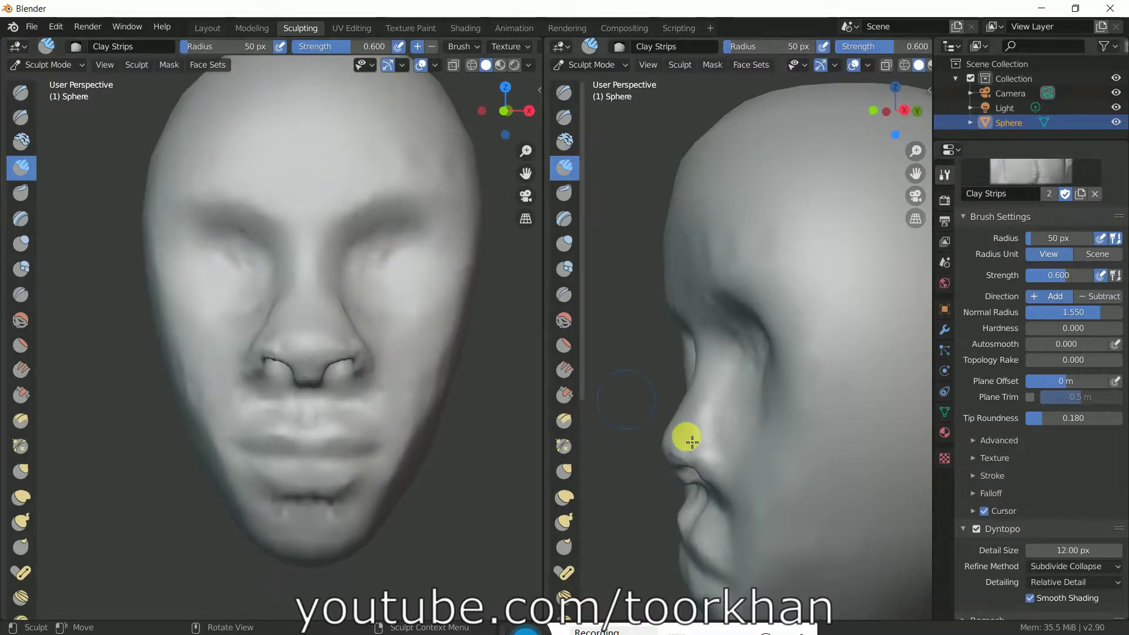
middle_click_drag(780, 510, 751, 494)
scroll(751, 494, "down", 2)
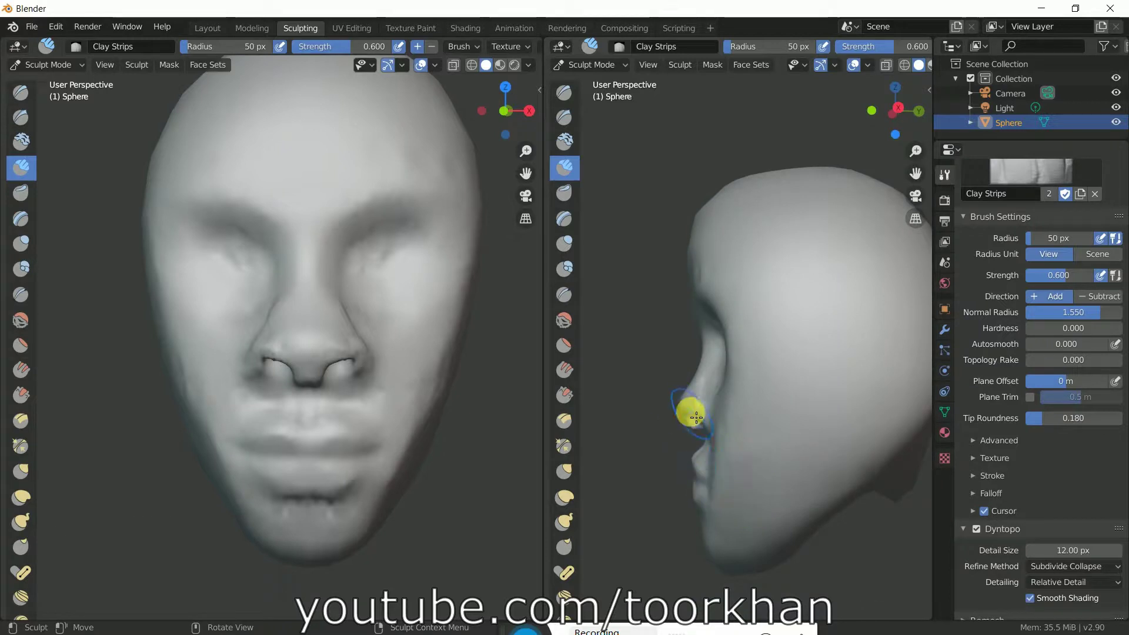
scroll(689, 416, "up", 2)
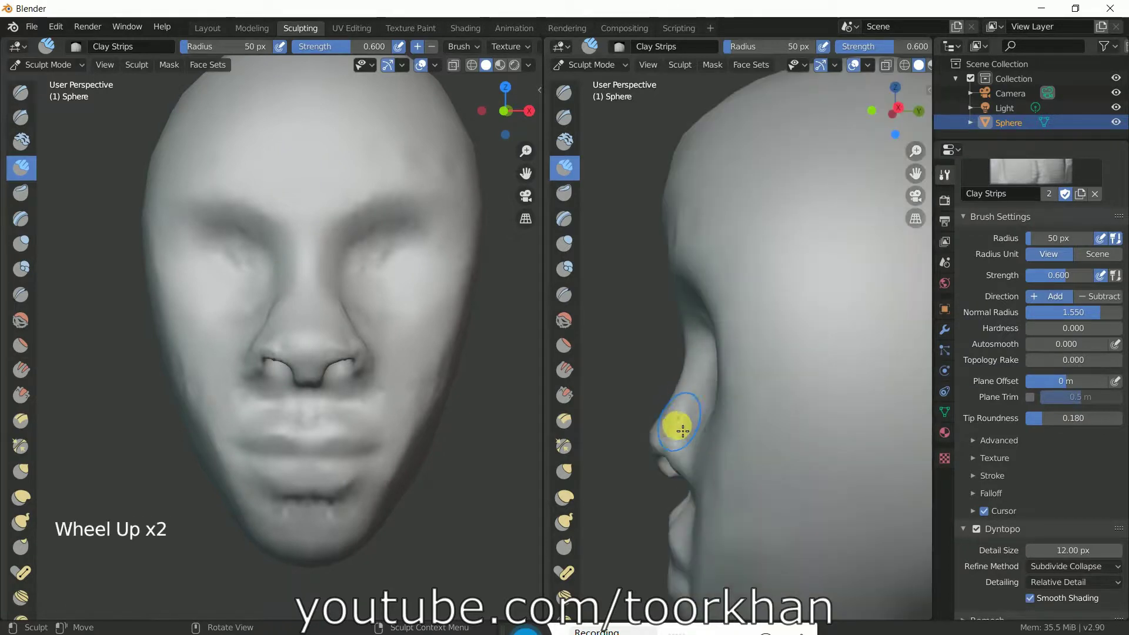
middle_click_drag(676, 449, 753, 328, "shift")
scroll(759, 333, "up", 2)
left_click(739, 291)
left_click(735, 297)
left_click(749, 290)
left_click(750, 292)
left_click(752, 295)
left_click(750, 291)
left_click(746, 285)
left_click(749, 283)
left_click(745, 287)
left_click(742, 293)
left_click(744, 303)
left_click(746, 307)
left_click(748, 307)
left_click(750, 309)
left_click(751, 307)
left_click(751, 288)
left_click(758, 283)
left_click(766, 279)
left_click(755, 282)
left_click(746, 287)
left_click(746, 273)
left_click(737, 274)
left_click(729, 277)
left_click(743, 306)
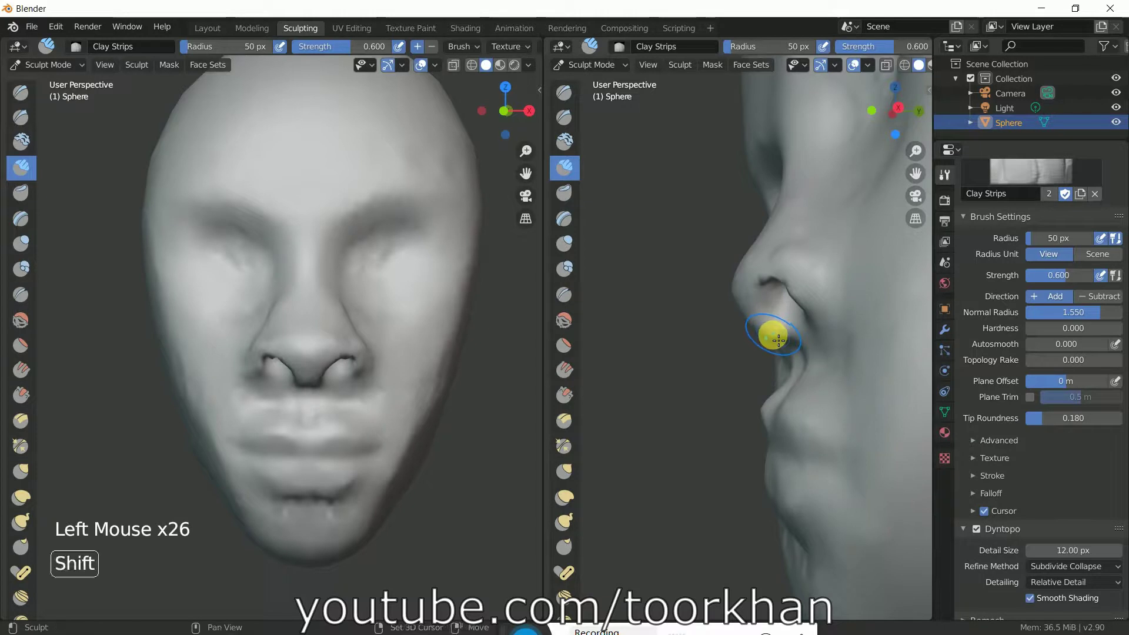
- Smooth the underside of the nose and the area between the nostril and upper lip in the profile view
left_click(777, 340, "shift")
left_click(776, 341, "shift")
left_click(785, 340, "shift")
left_click(794, 336, "shift")
left_click(785, 328, "shift")
left_click(775, 327, "shift")
left_click(761, 325, "shift")
left_click(781, 332, "shift")
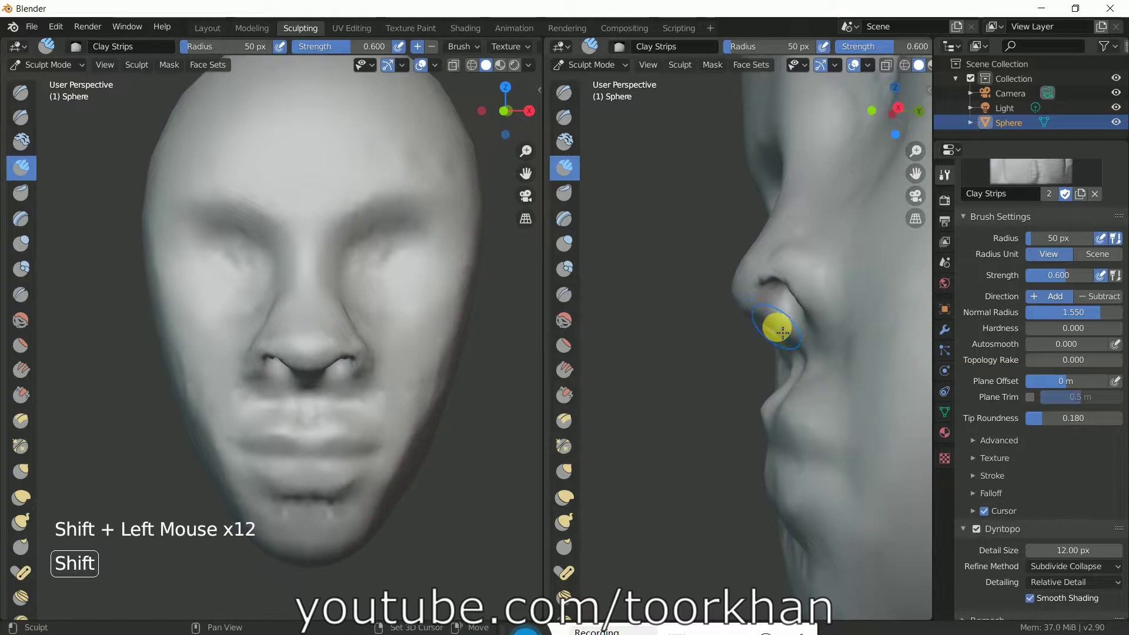
left_click(788, 340, "shift")
left_click(797, 343, "shift")
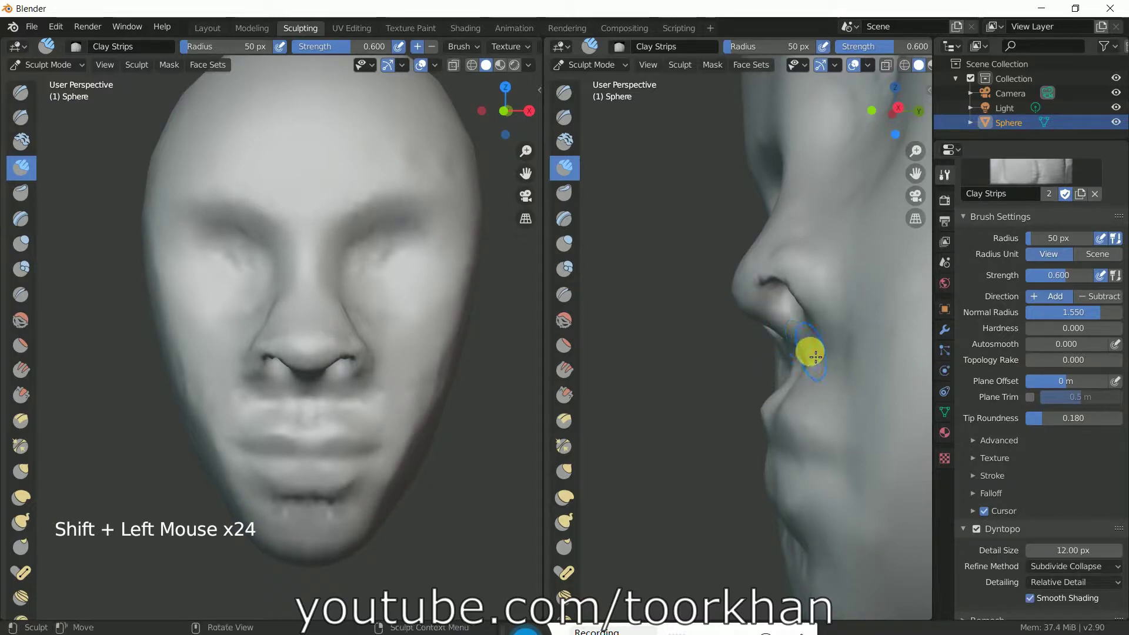
- Carve the crease below the nostril wing with short subtractive Clay Strips strokes
key("ctrl")
left_click_drag(811, 363, 809, 360, "ctrl")
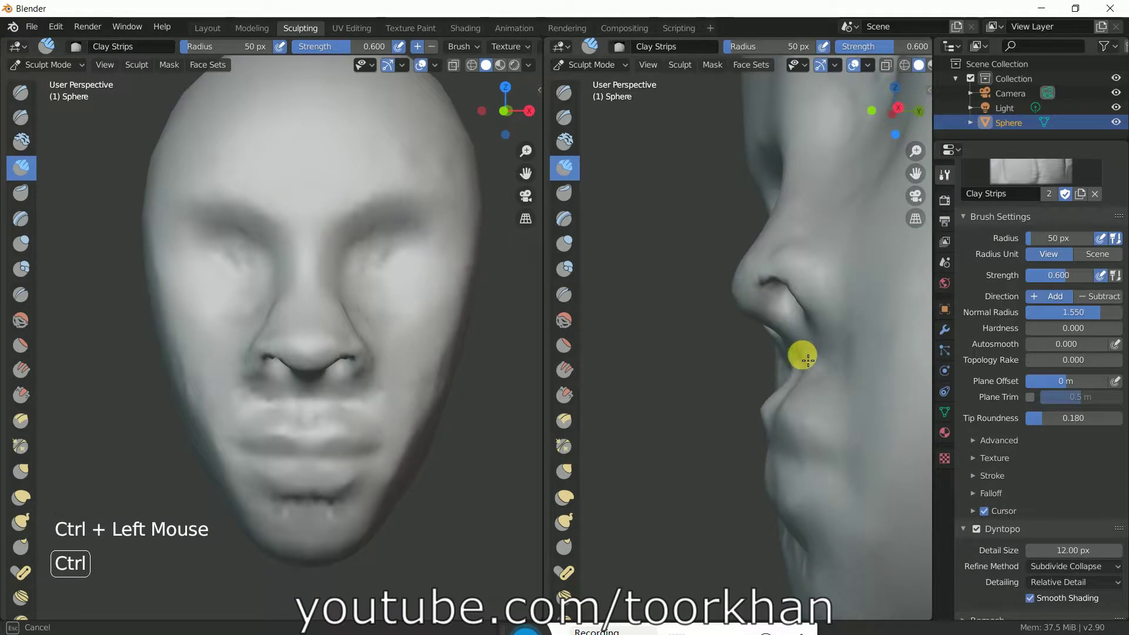
left_click_drag(802, 351, 801, 348, "ctrl")
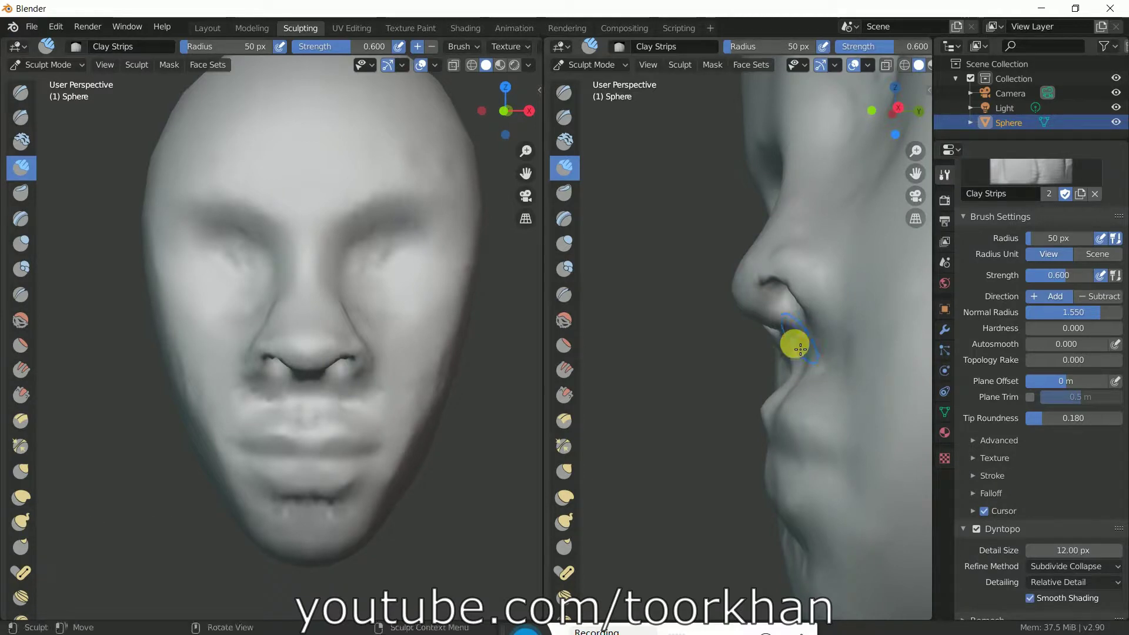
- Hollow out round eye sockets on both sides of the nose with subtractive Clay Strips
middle_click_drag(769, 356, 777, 382)
scroll(777, 383, "down", 1)
scroll(784, 365, "down", 3)
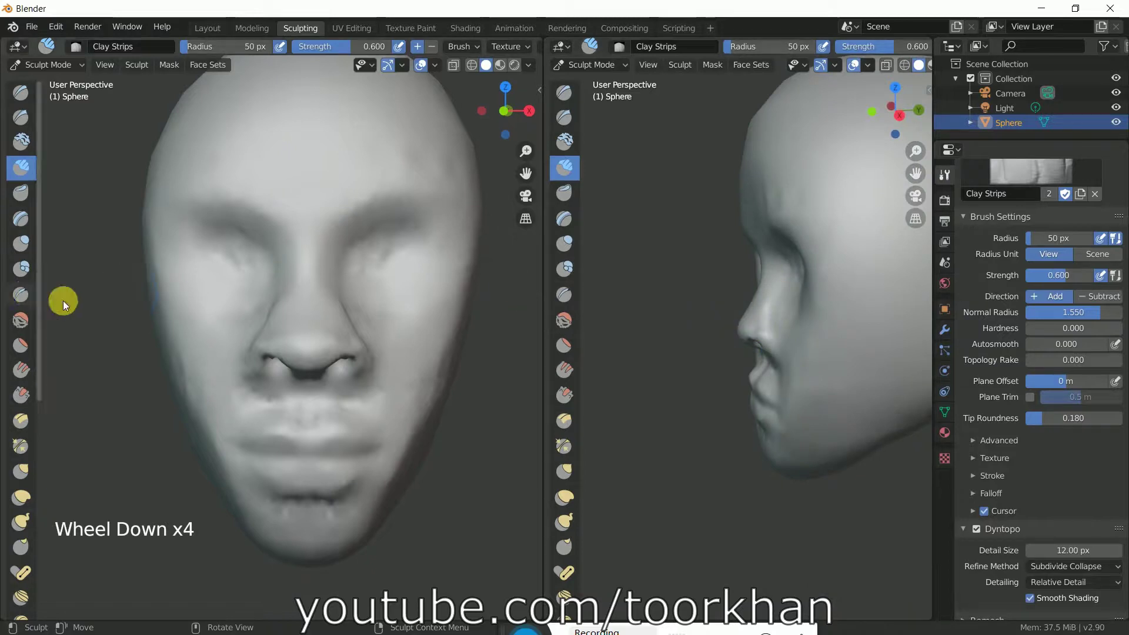
mouse_move(371, 306)
left_mouse_down()
mouse_move(441, 264)
mouse_move(403, 277)
mouse_move(370, 260)
mouse_move(416, 267)
mouse_move(394, 260)
mouse_move(406, 255)
mouse_move(370, 288)
mouse_move(416, 277)
mouse_move(397, 254)
mouse_move(373, 280)
mouse_move(408, 275)
mouse_move(380, 260)
left_mouse_up()
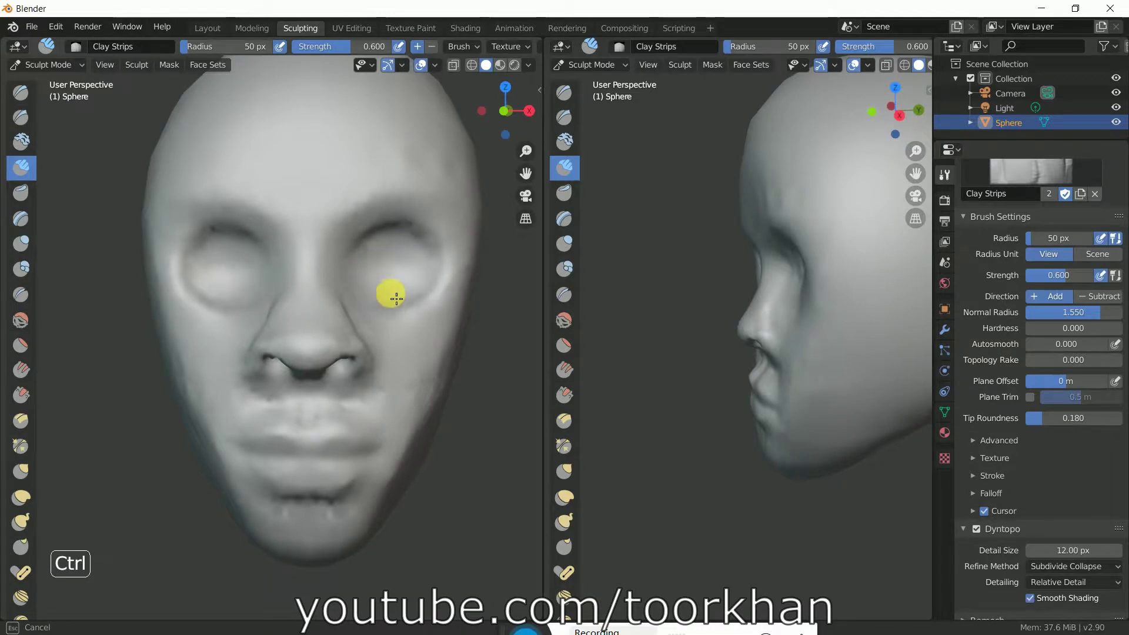
left_click_drag(396, 299, 405, 290, "ctrl")
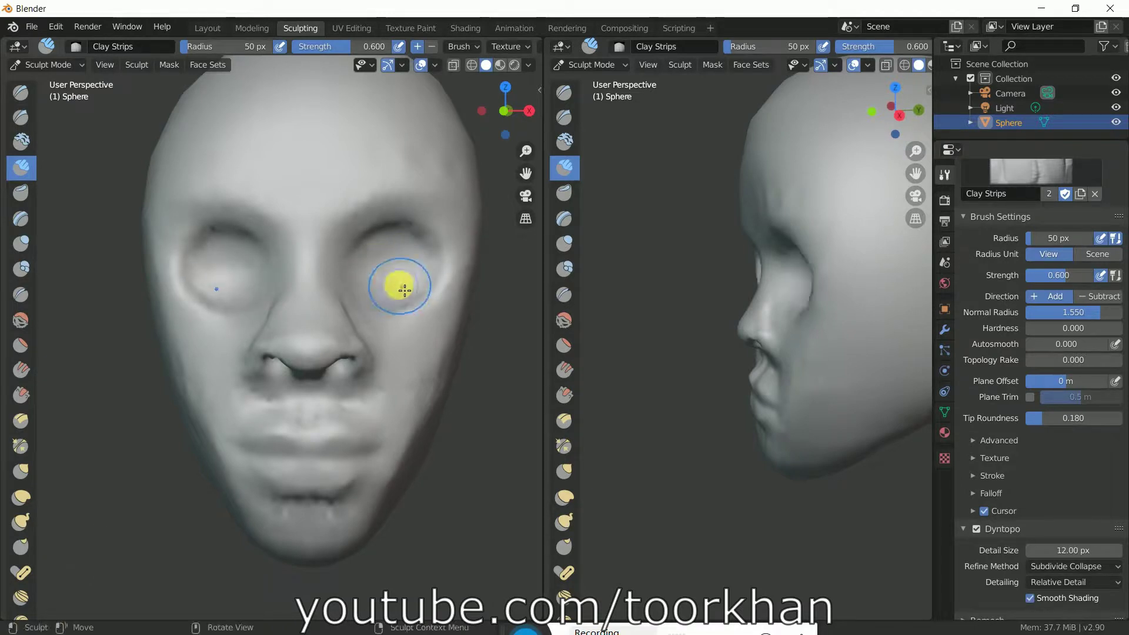
- Smooth the sides of the nose and the upper cheeks below the eye sockets
left_click(338, 298, "shift")
left_click(336, 302, "shift")
mouse_move(336, 305)
left_mouse_down("shift")
mouse_move(345, 318)
mouse_move(401, 283)
mouse_move(396, 339)
left_mouse_up("shift")
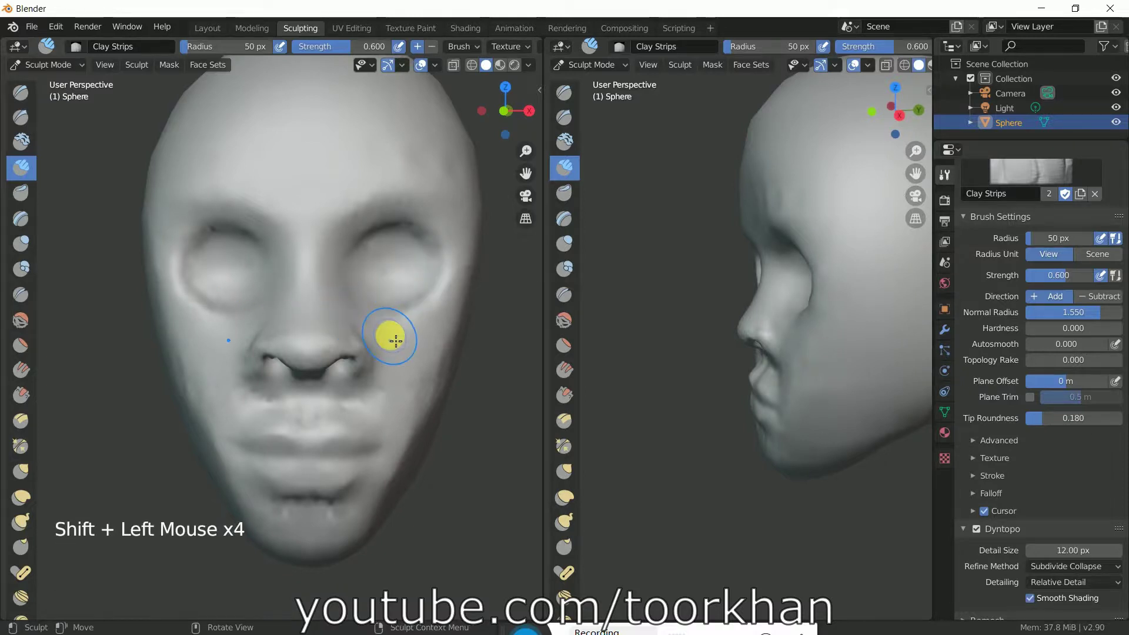
scroll(396, 340, "down", 2)
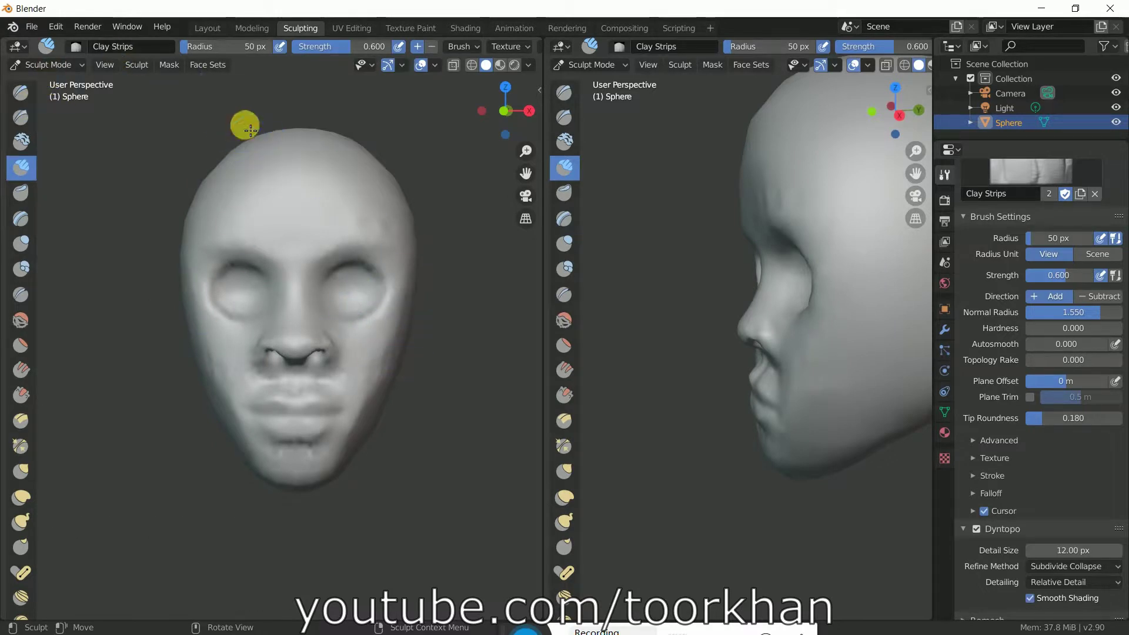
- In the Layout workspace, add a UV sphere of radius 0.2 m as an eyeball and move it about 0.93 m along X beside the head
left_click(201, 28)
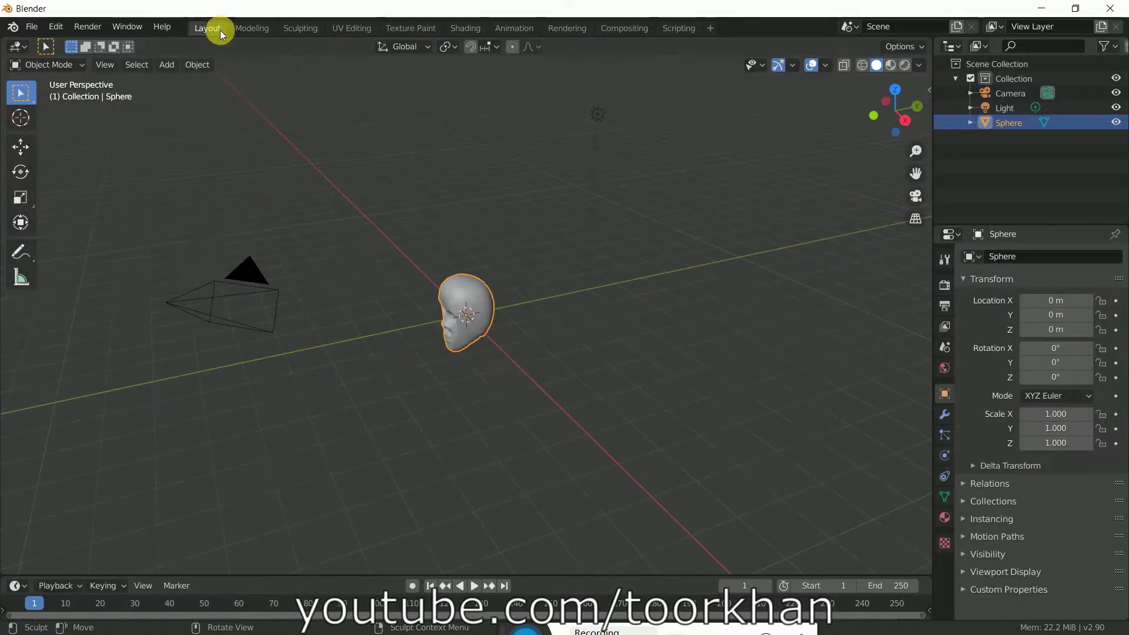
middle_click_drag(348, 345, 458, 322)
scroll(461, 324, "up", 2)
scroll(462, 325, "up", 4)
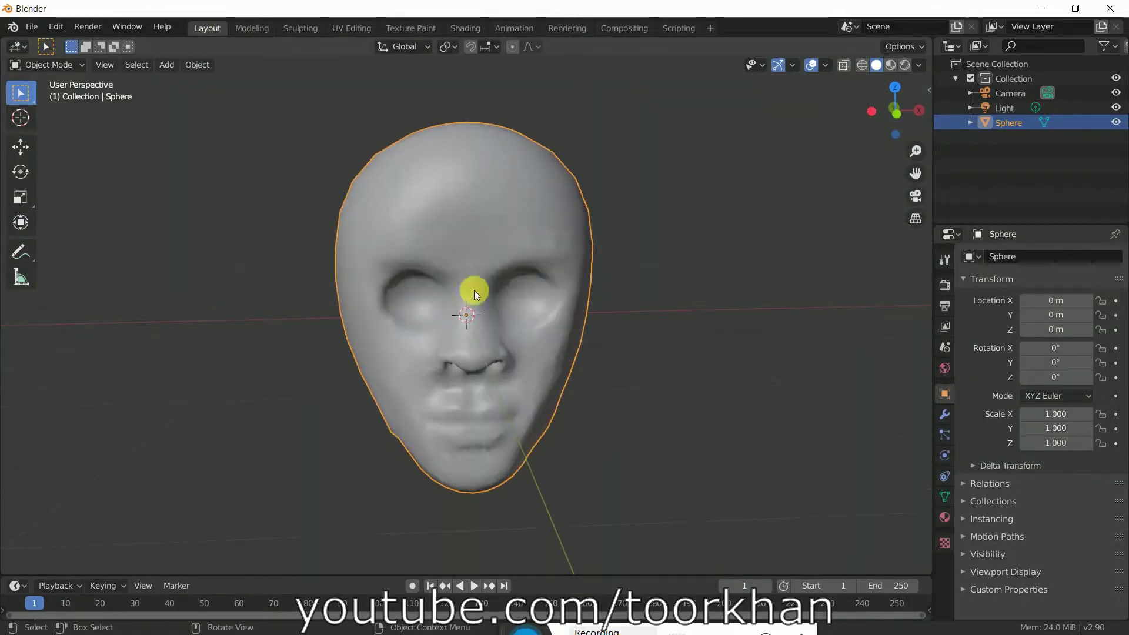
left_click(160, 65)
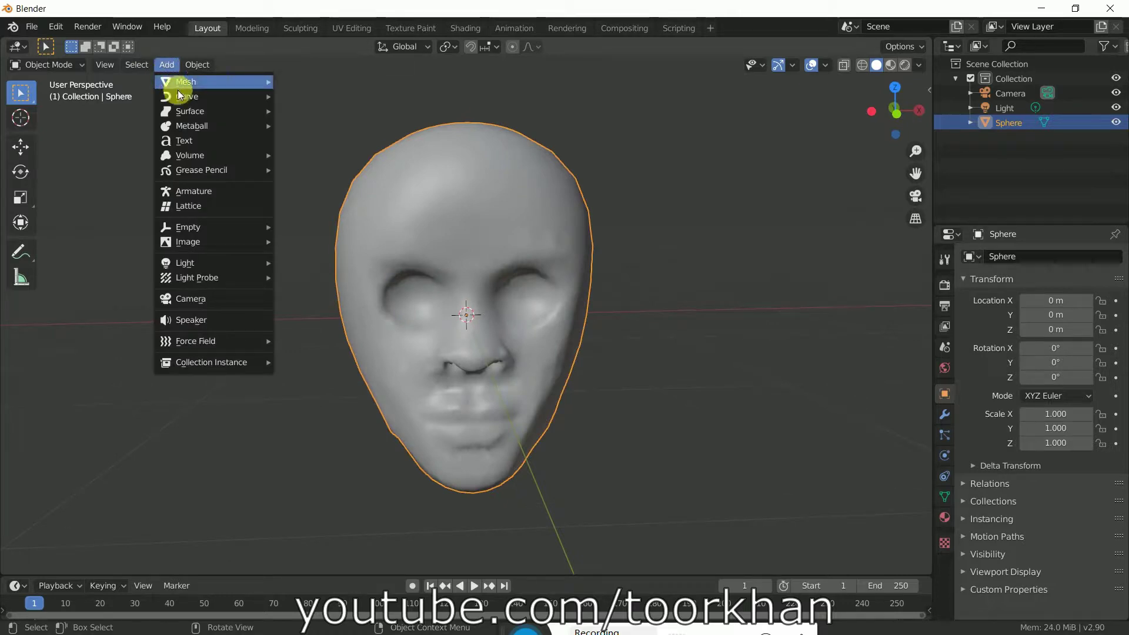
mouse_move(200, 81)
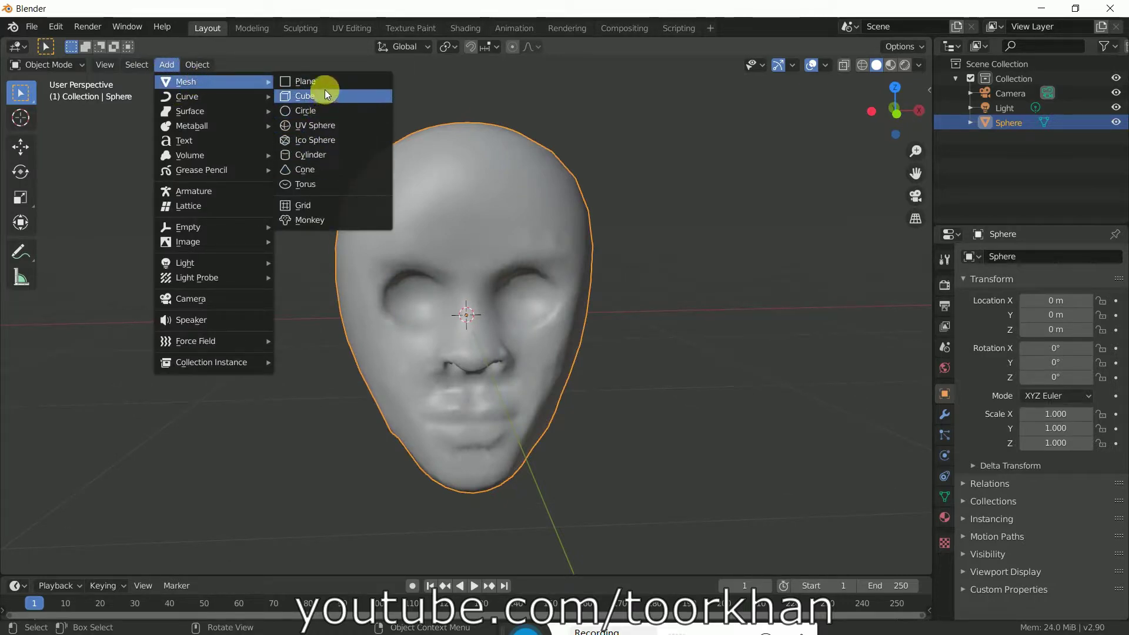
left_click(326, 125)
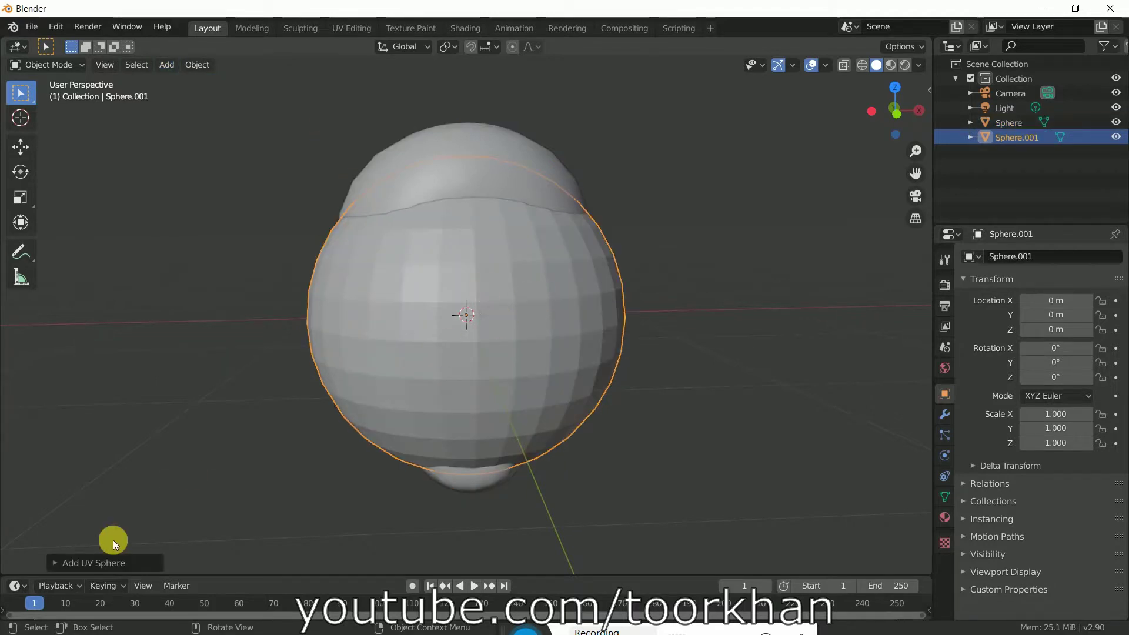
left_click(90, 565)
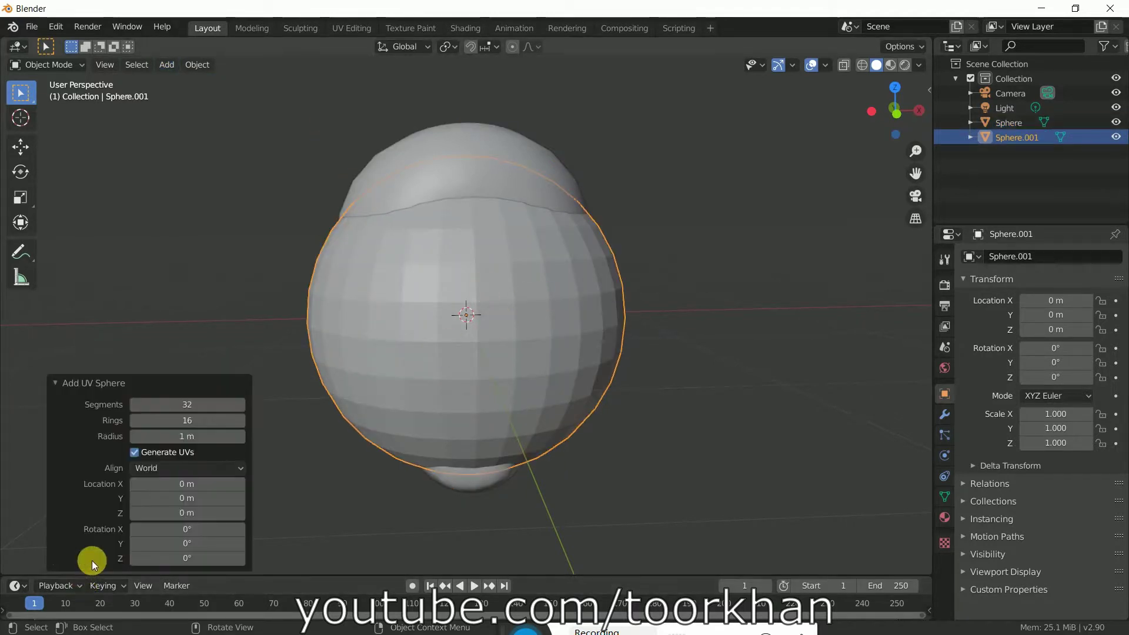
left_click(210, 441)
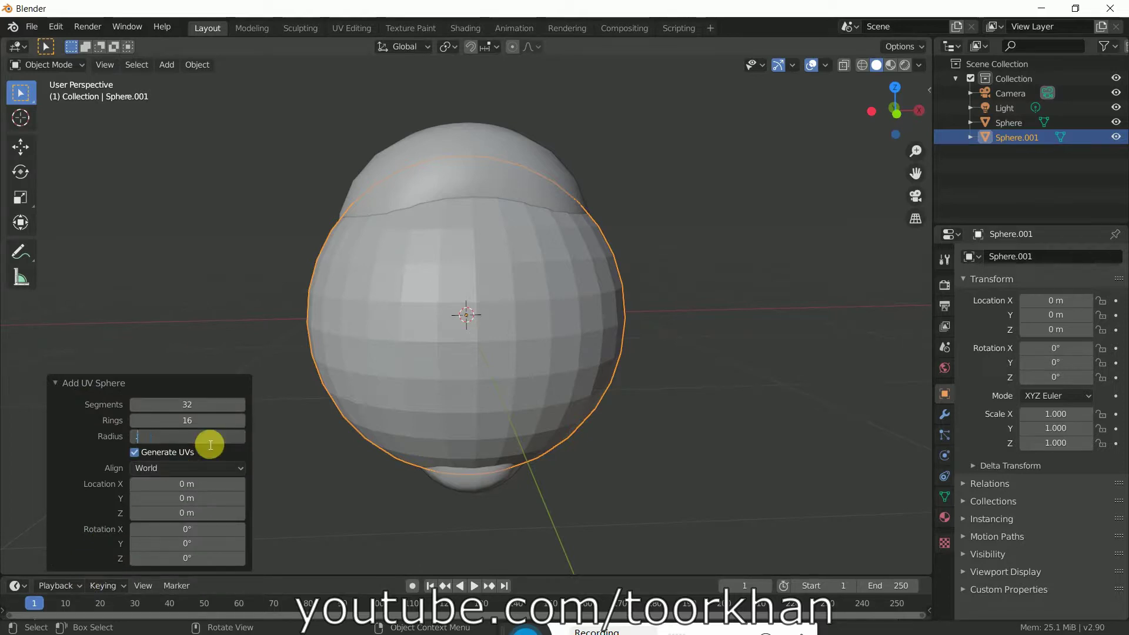
key("Return")
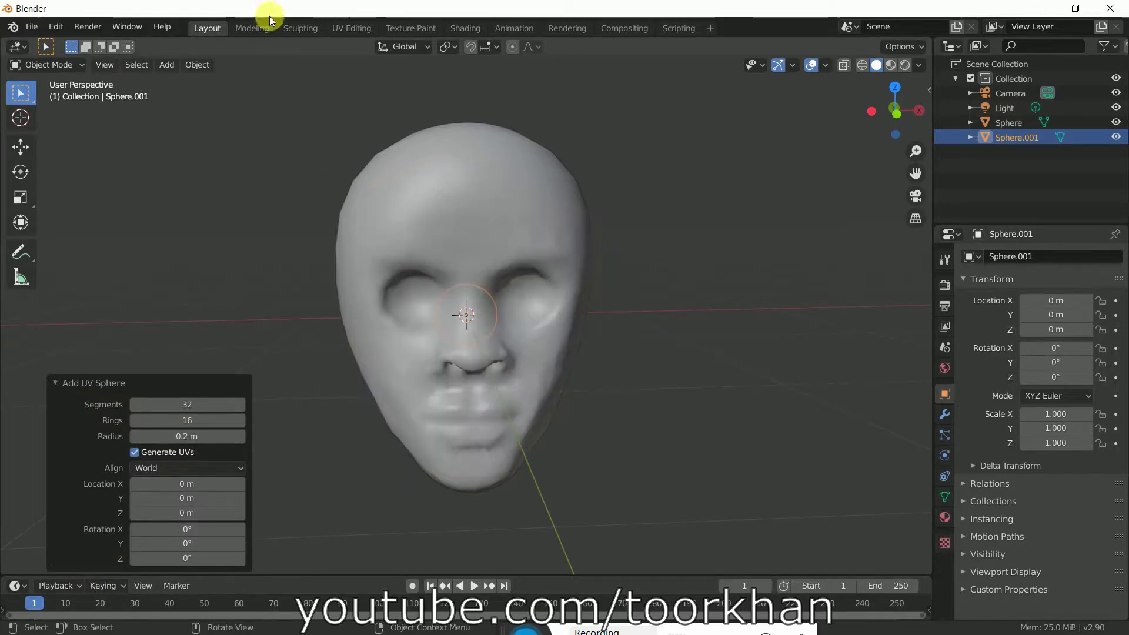
left_click(19, 147)
left_click_drag(528, 316, 679, 317)
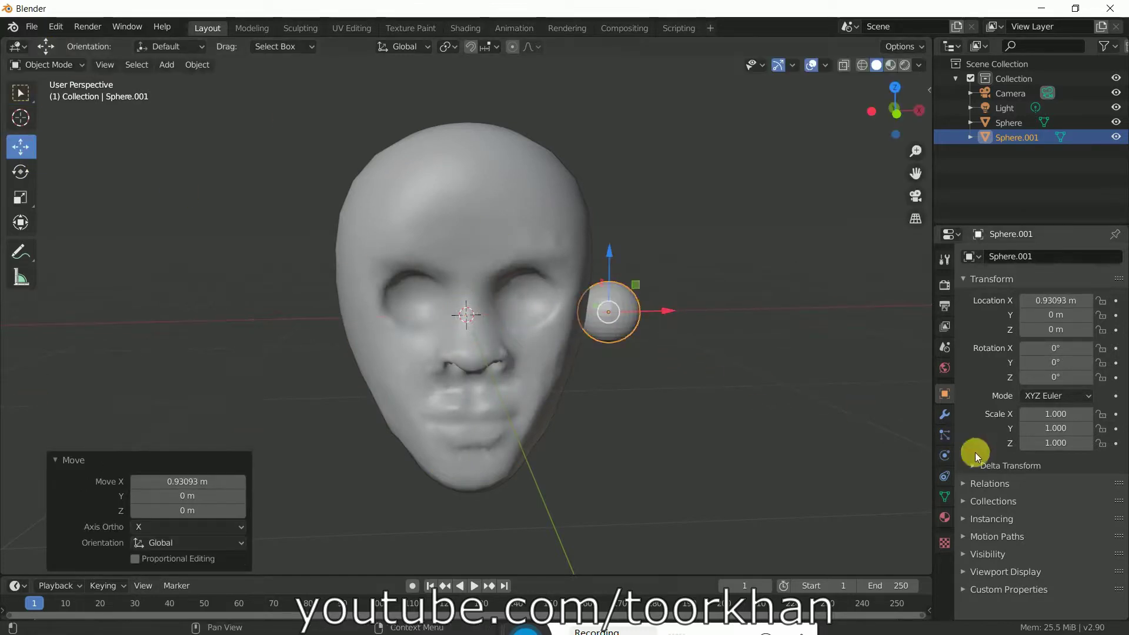
- Add a Mirror modifier on the X axis to the eyeball, with the head mesh as the mirror object
left_click(945, 414)
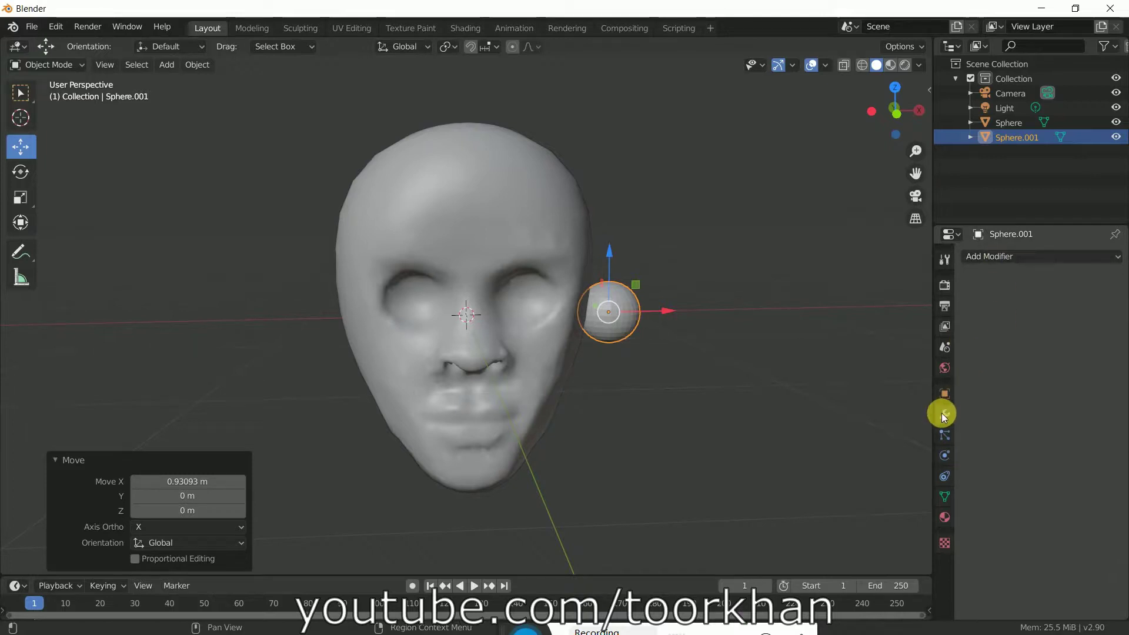
left_click(1014, 256)
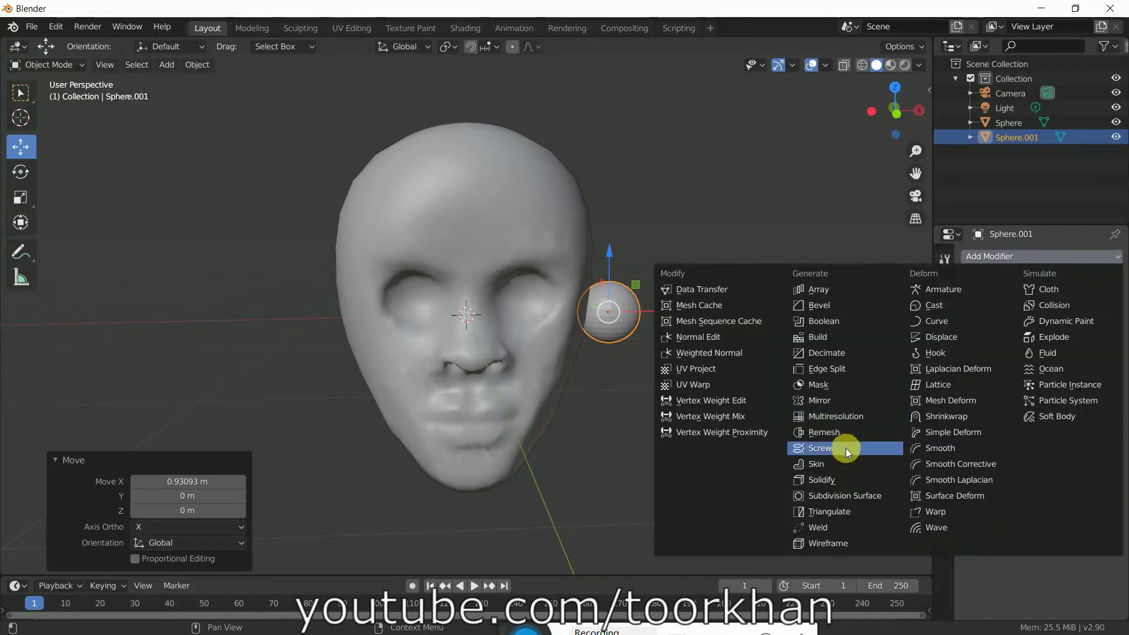
left_click(836, 402)
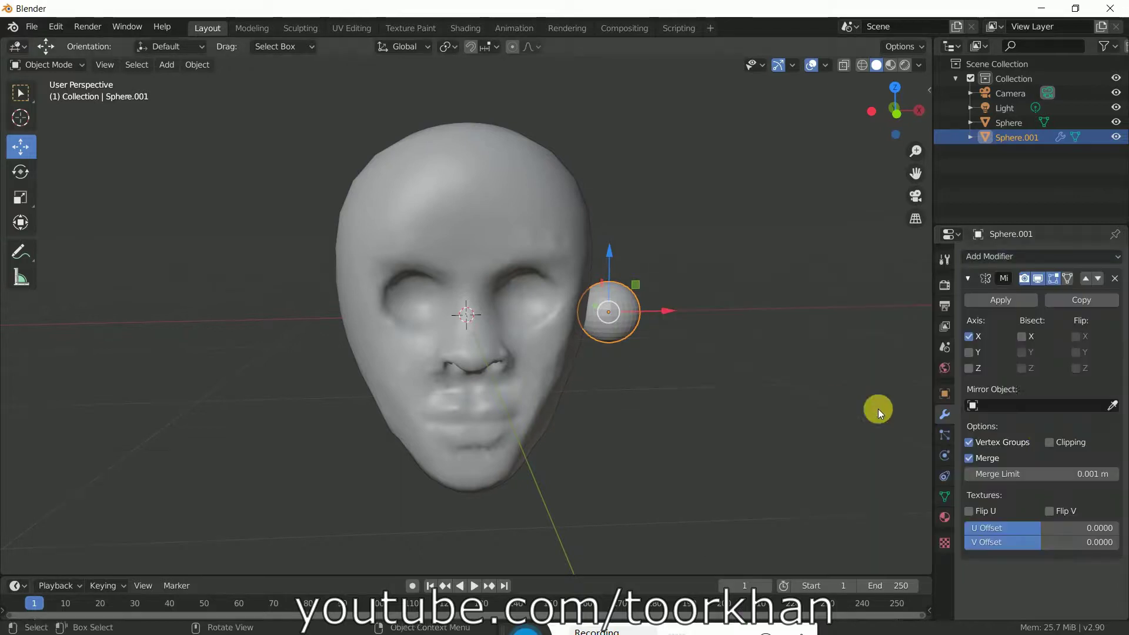
left_click(1115, 407)
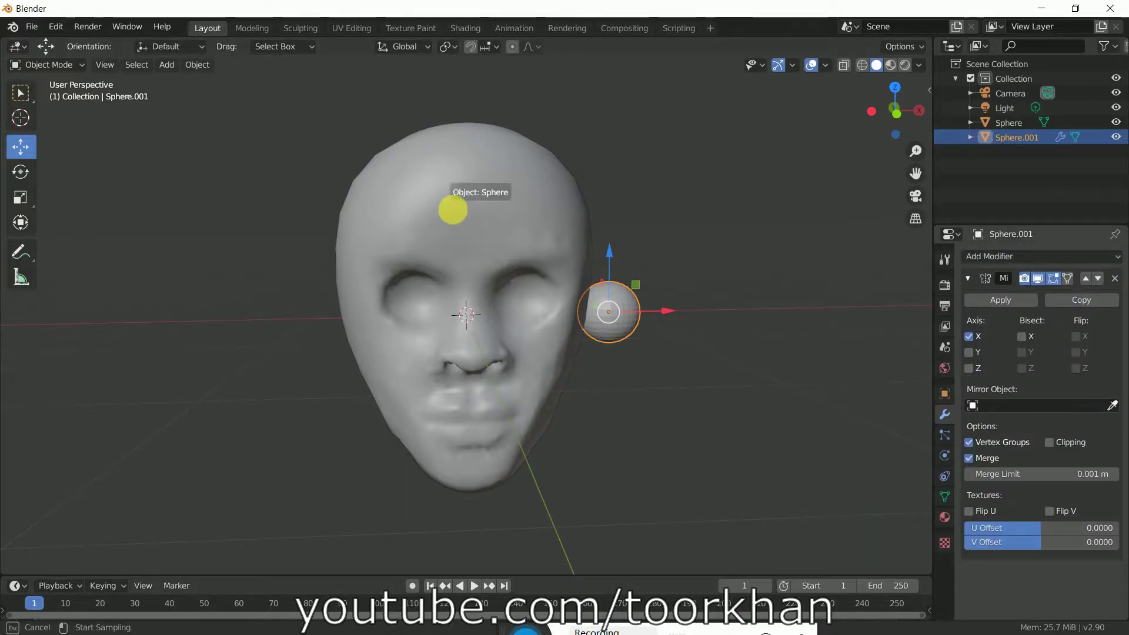
left_click(453, 210)
- Position the mirrored eyeballs in the sockets: shift inward along X and up along Z, then about 0.41 m forward and 0.07 m back along Y
left_click_drag(658, 306, 582, 314)
left_click_drag(524, 255, 521, 234)
middle_click_drag(714, 322, 562, 316)
left_click_drag(518, 300, 451, 306)
mouse_move(479, 304)
middle_mouse_down()
mouse_move(539, 318)
mouse_move(500, 302)
middle_mouse_up()
left_click_drag(471, 304, 487, 309)
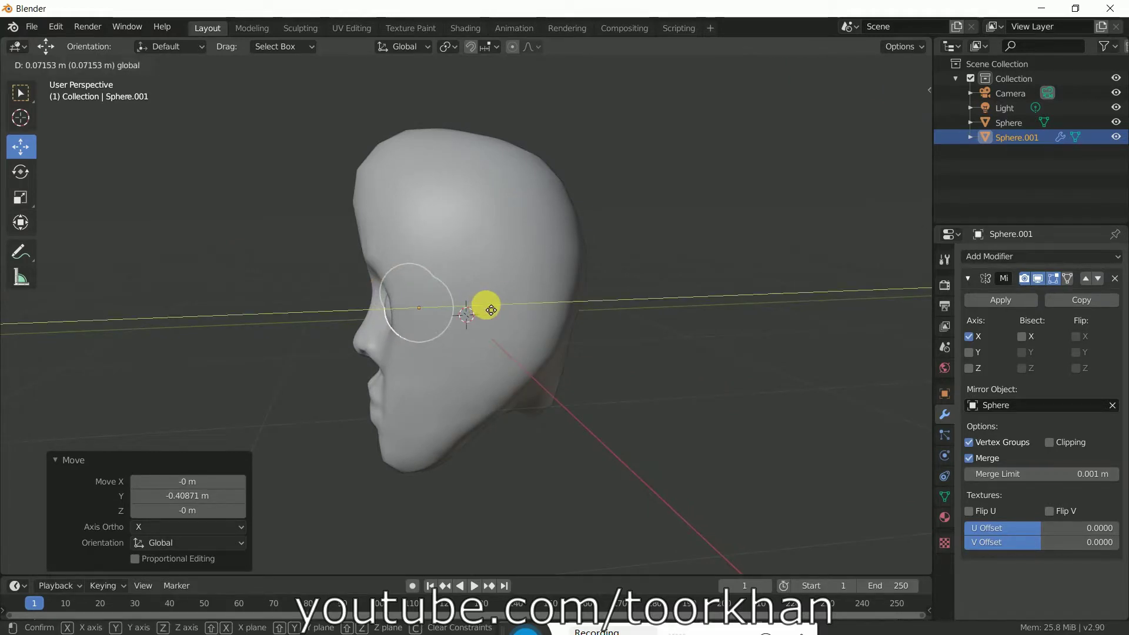
left_click_drag(492, 310, 486, 305)
middle_click_drag(411, 369, 538, 375)
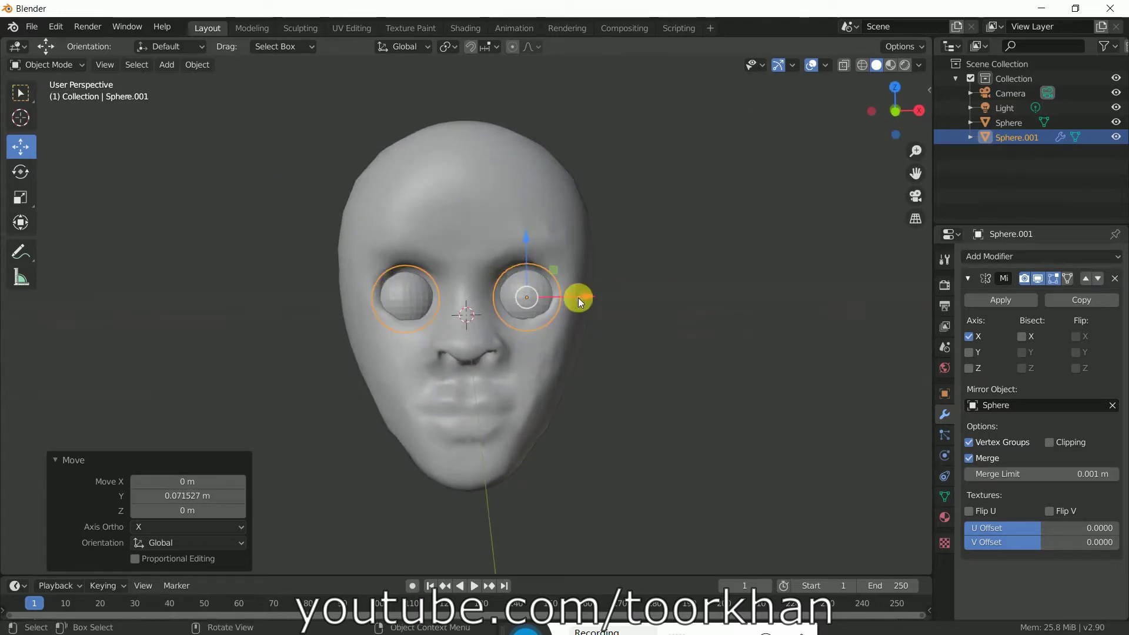
- Apply Shade Smooth to the mirrored eyeballs
scroll(611, 265, "up", 5)
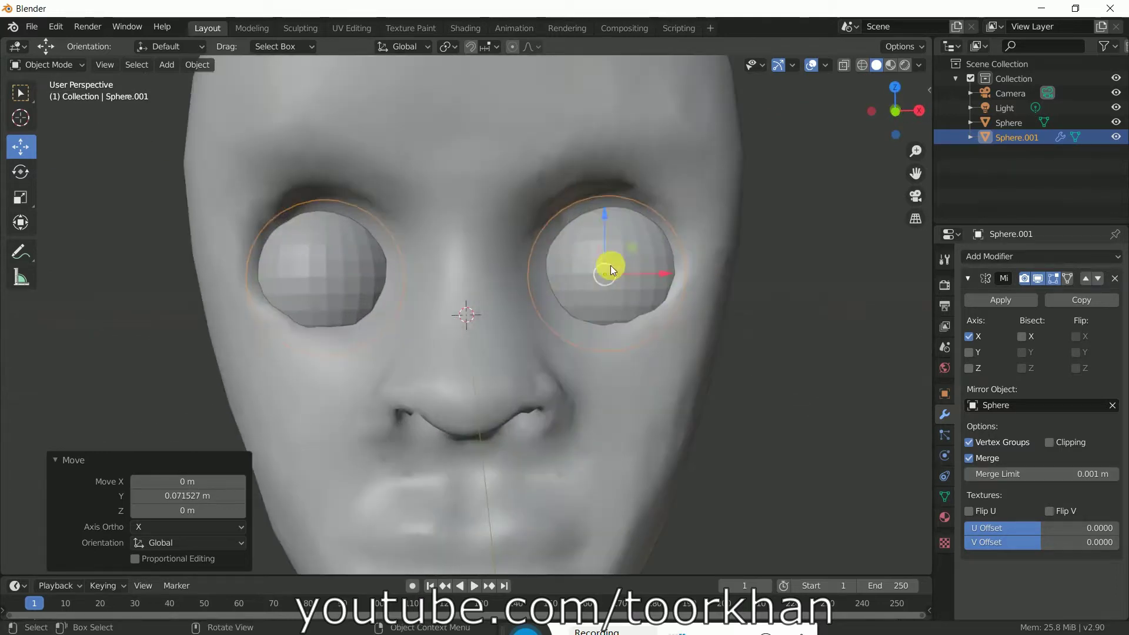
right_click(644, 259)
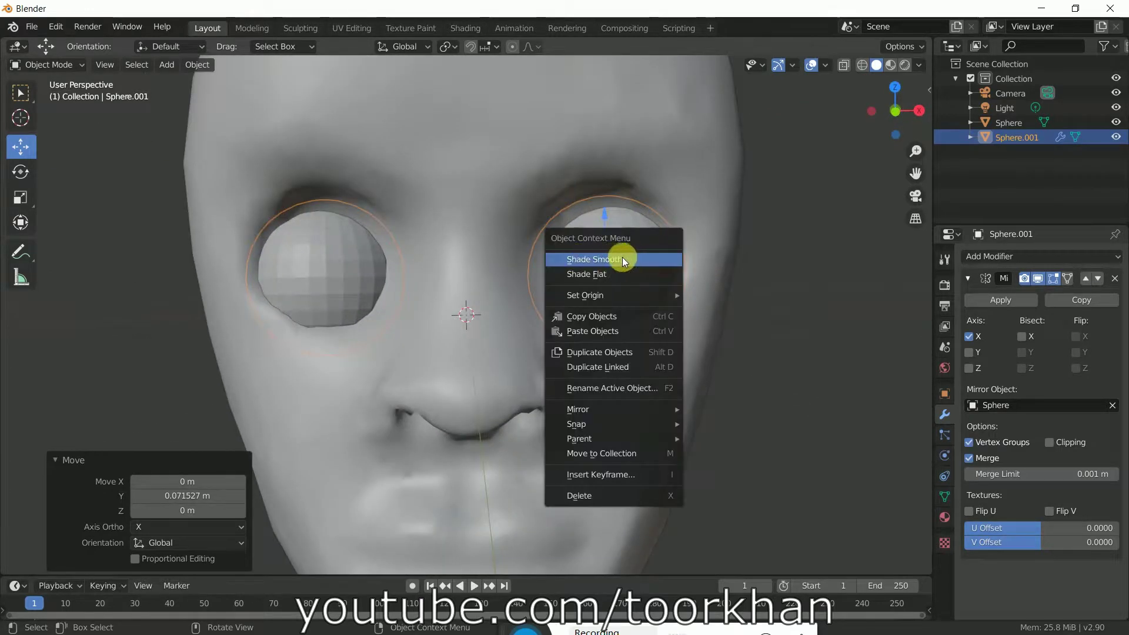
left_click(617, 259)
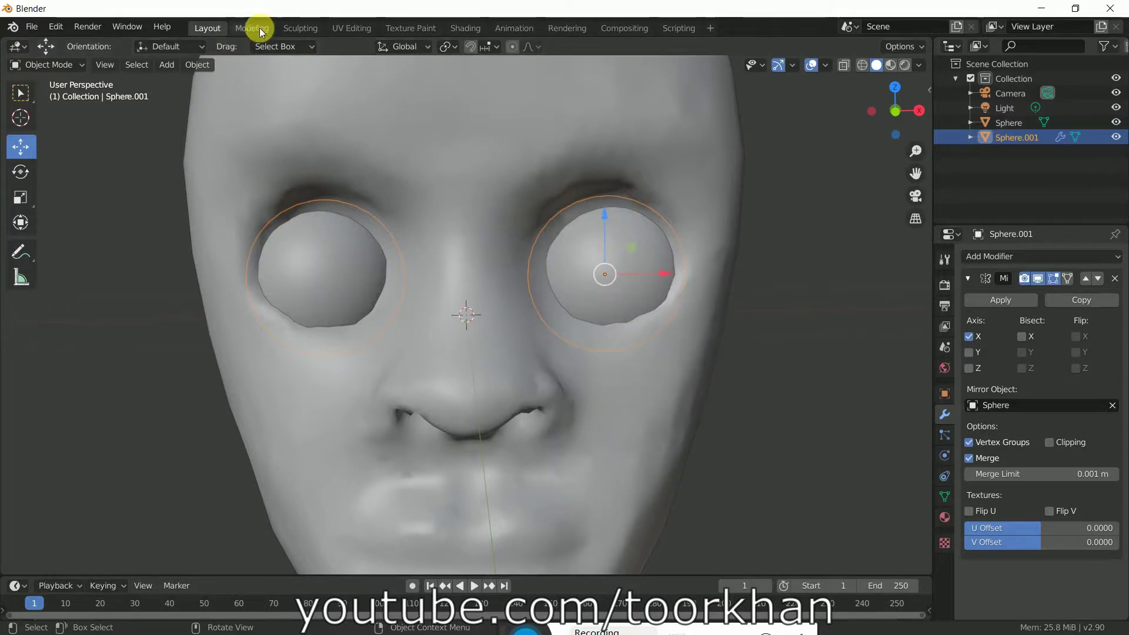
- Select the head mesh, return to the Sculpting workspace and widen the front viewport, framing the eyes closely
left_click(641, 480)
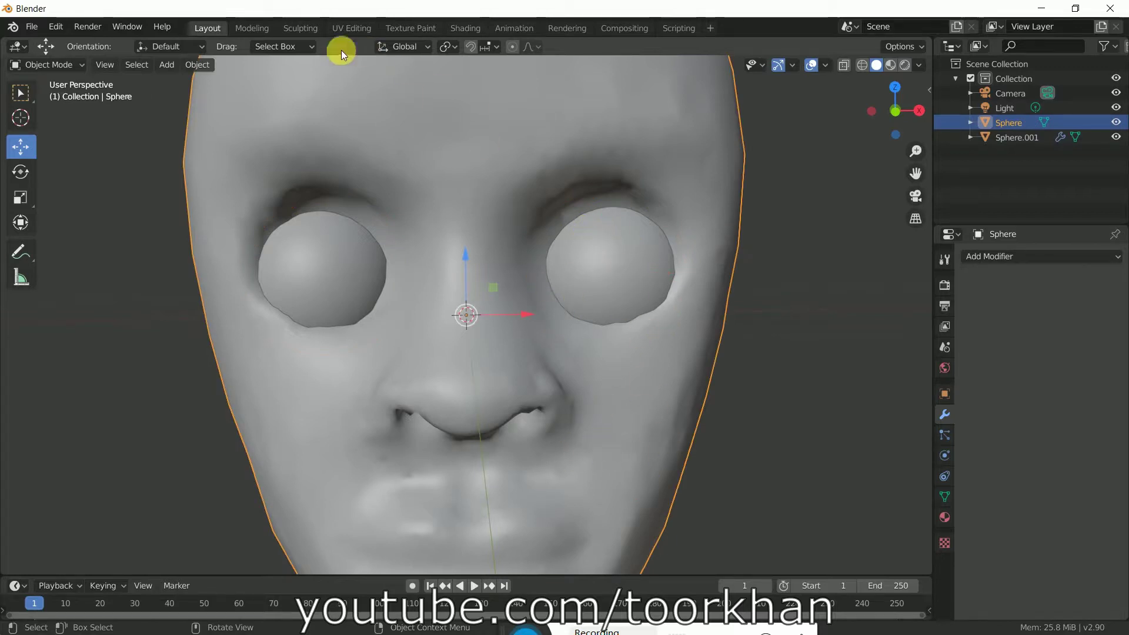
left_click(300, 28)
mouse_move(351, 233)
left_mouse_down()
mouse_move(409, 409)
mouse_move(329, 473)
left_mouse_up()
scroll(326, 472, "up", 3)
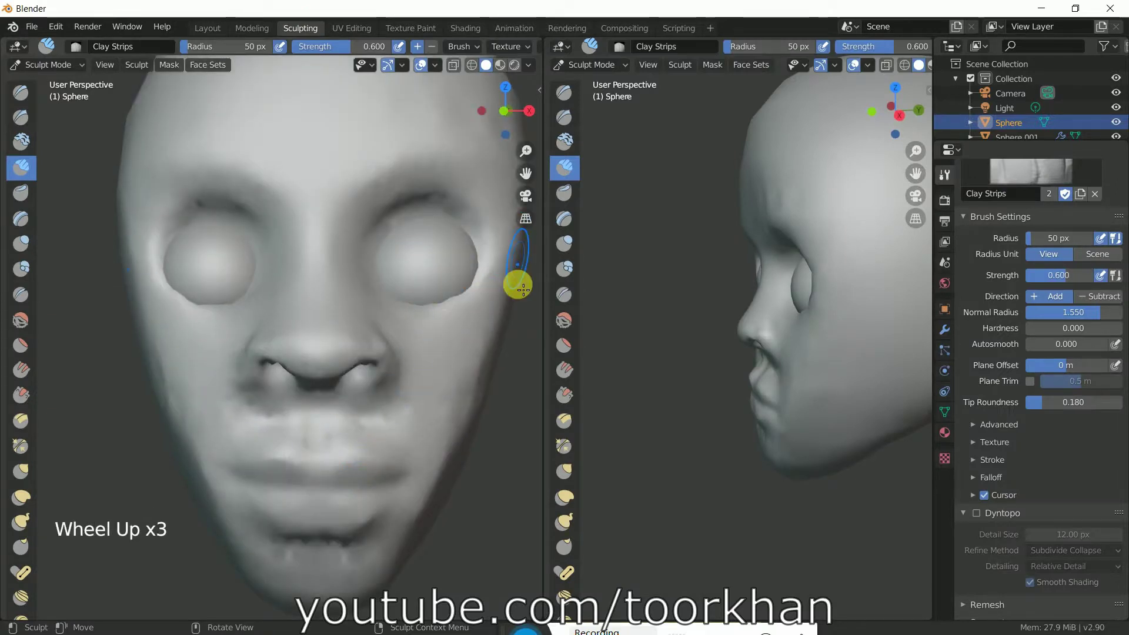
left_click_drag(542, 366, 662, 365)
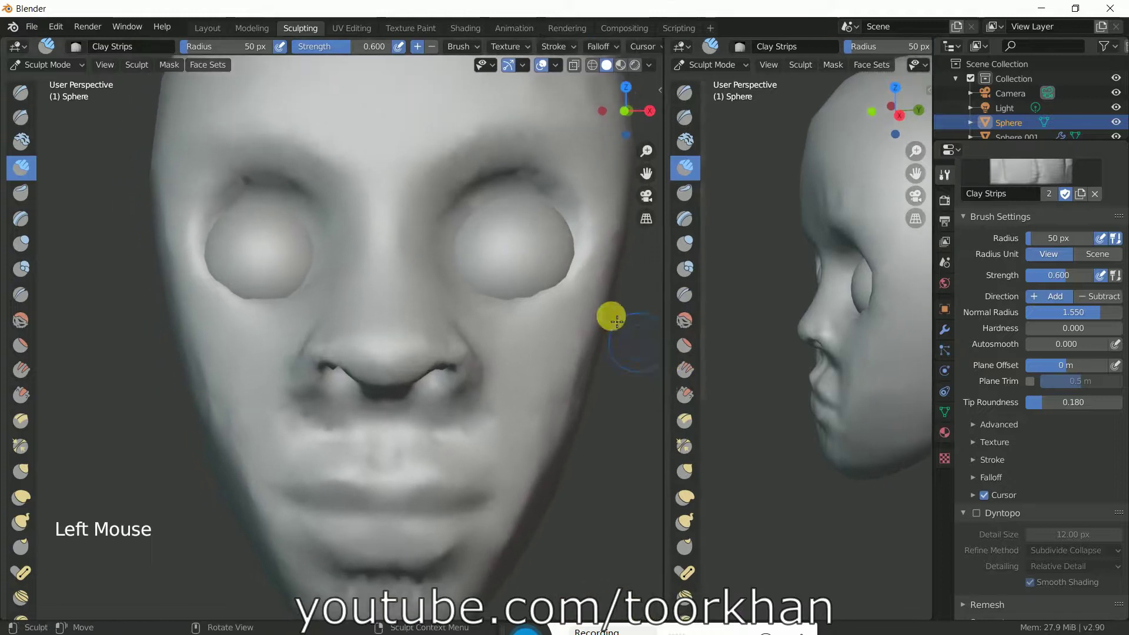
scroll(537, 285, "up", 1)
middle_click_drag(537, 285, 494, 378, "shift")
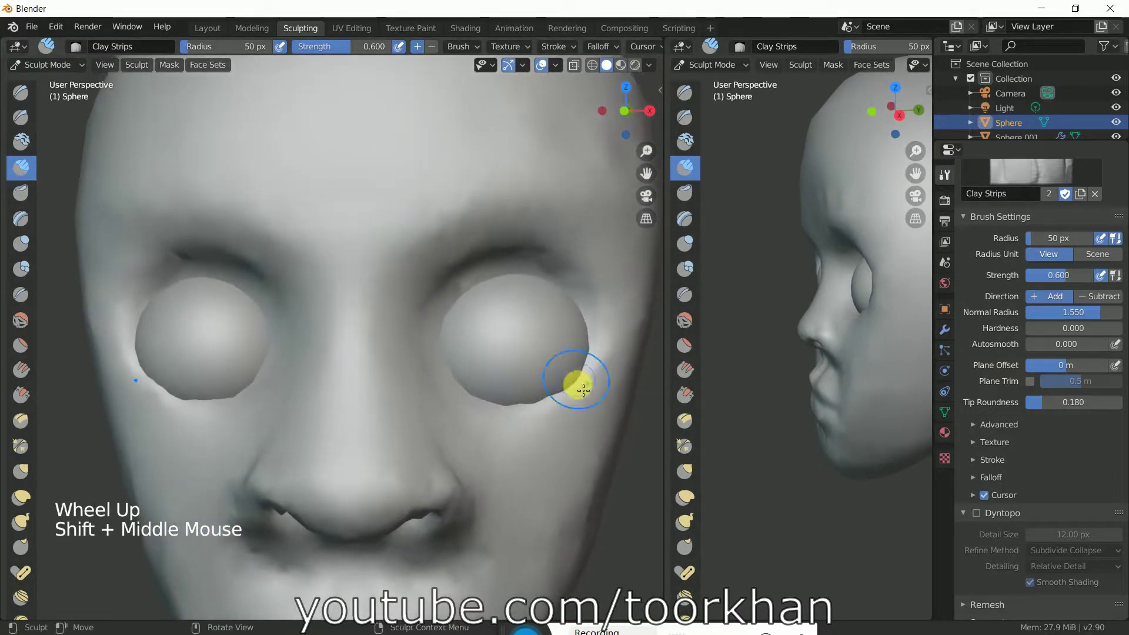
scroll(499, 361, "up", 1)
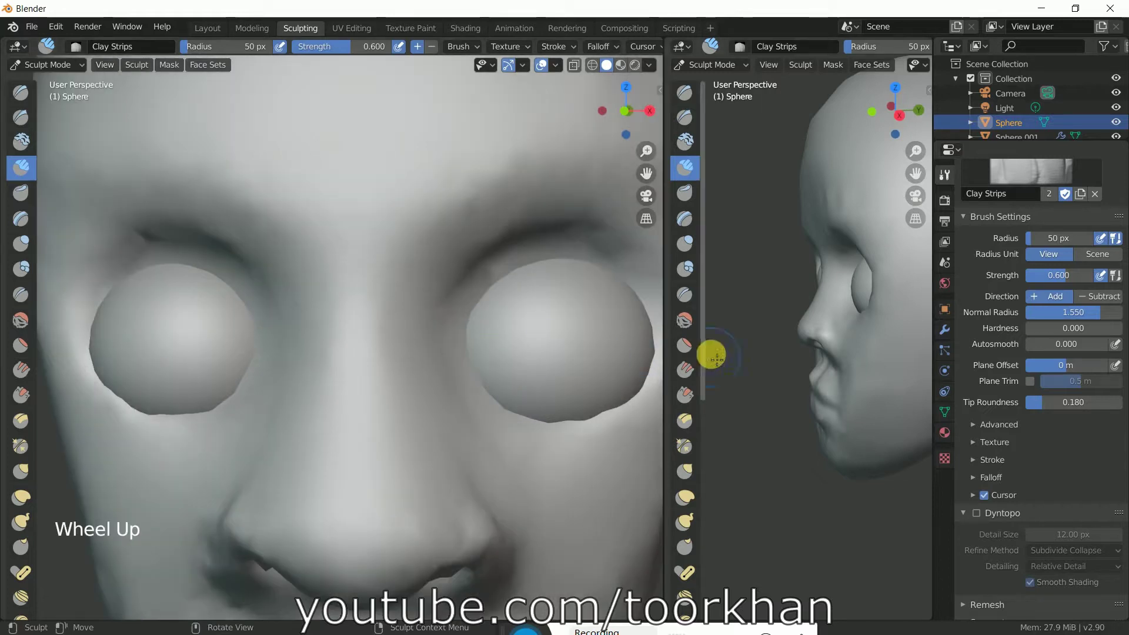
left_click_drag(665, 325, 769, 321)
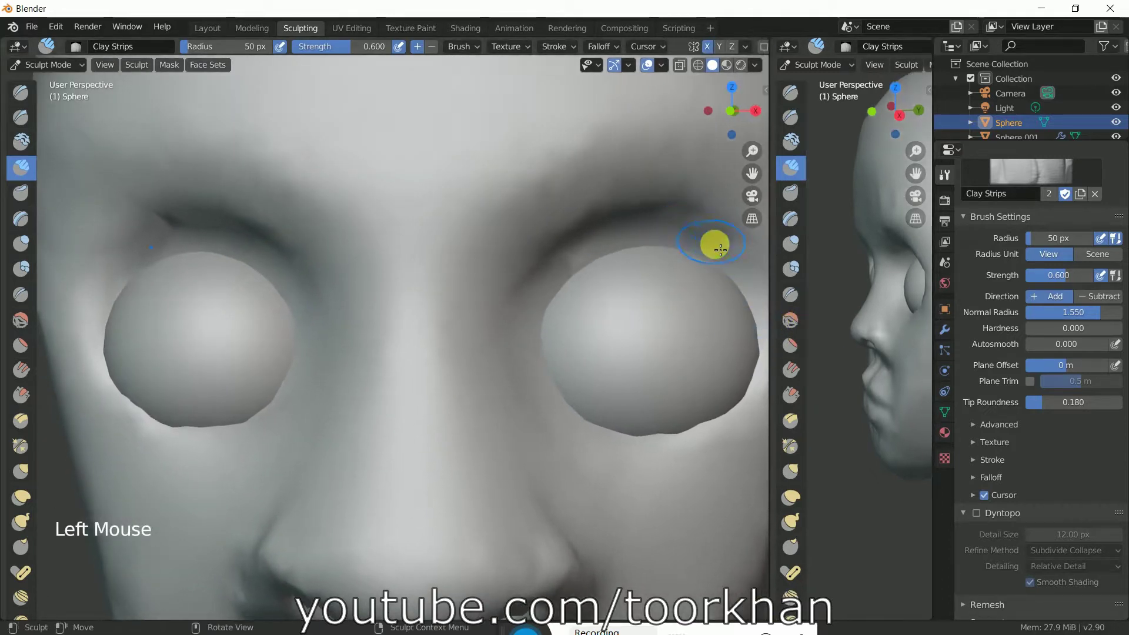
- Add Clay Strips strokes along the upper eyelids above the eyeballs, and enable Dyntopo with Smooth Shading
mouse_move(729, 263)
left_mouse_down()
mouse_move(597, 256)
mouse_move(573, 264)
mouse_move(545, 304)
mouse_move(590, 253)
mouse_move(650, 248)
mouse_move(694, 257)
mouse_move(742, 301)
mouse_move(708, 253)
mouse_move(648, 242)
mouse_move(566, 259)
left_mouse_up()
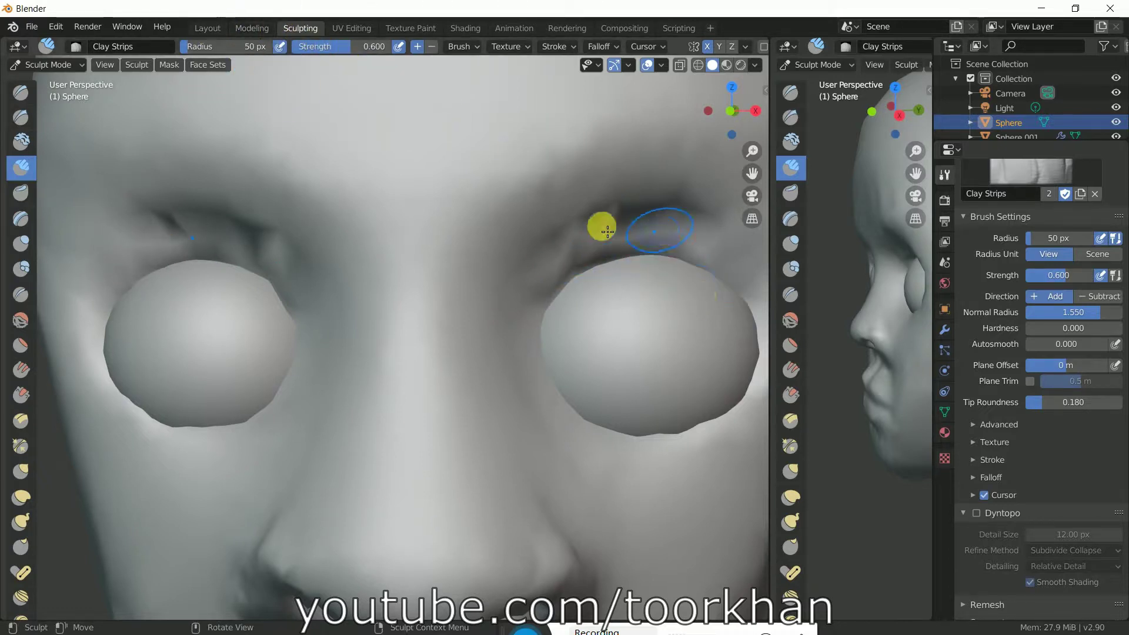
scroll(991, 511, "down", 5)
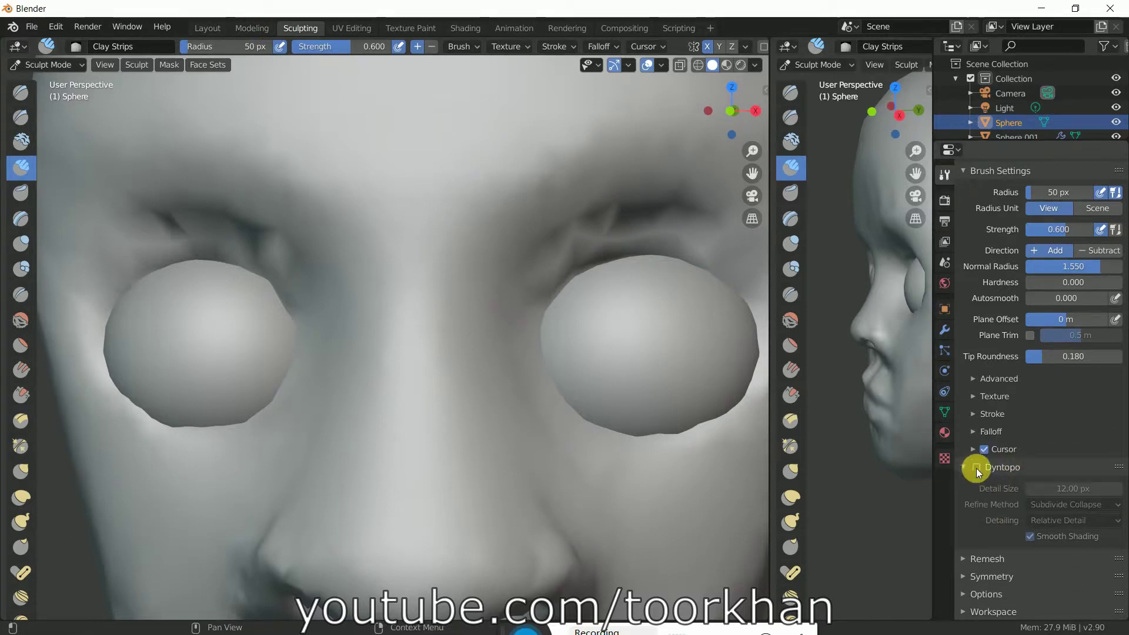
left_click(976, 468)
left_click(976, 468)
left_click(1029, 551)
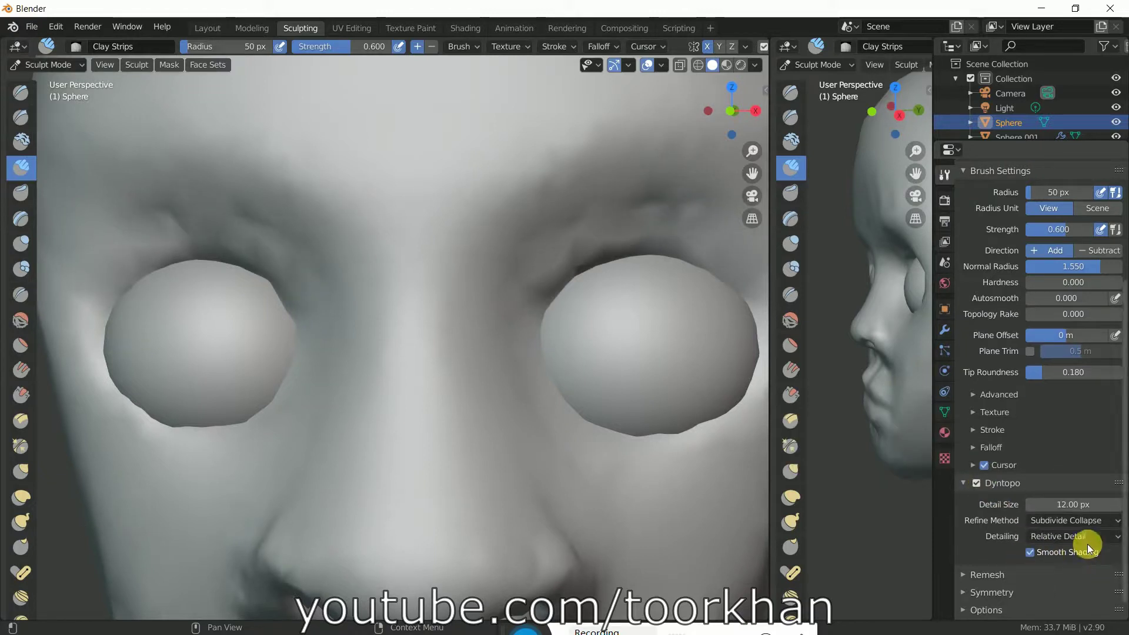
- Build up a continuous ring of eyelid volume around the upper, lower and outer edges of the eyeballs with Clay Strips
mouse_move(565, 283)
left_mouse_down()
mouse_move(592, 257)
mouse_move(708, 254)
mouse_move(742, 292)
mouse_move(712, 247)
mouse_move(688, 236)
mouse_move(627, 245)
mouse_move(539, 308)
mouse_move(602, 269)
mouse_move(719, 267)
mouse_move(748, 316)
mouse_move(675, 277)
mouse_move(596, 285)
mouse_move(555, 308)
mouse_move(705, 286)
mouse_move(744, 303)
mouse_move(718, 280)
mouse_move(668, 268)
mouse_move(579, 306)
left_mouse_up()
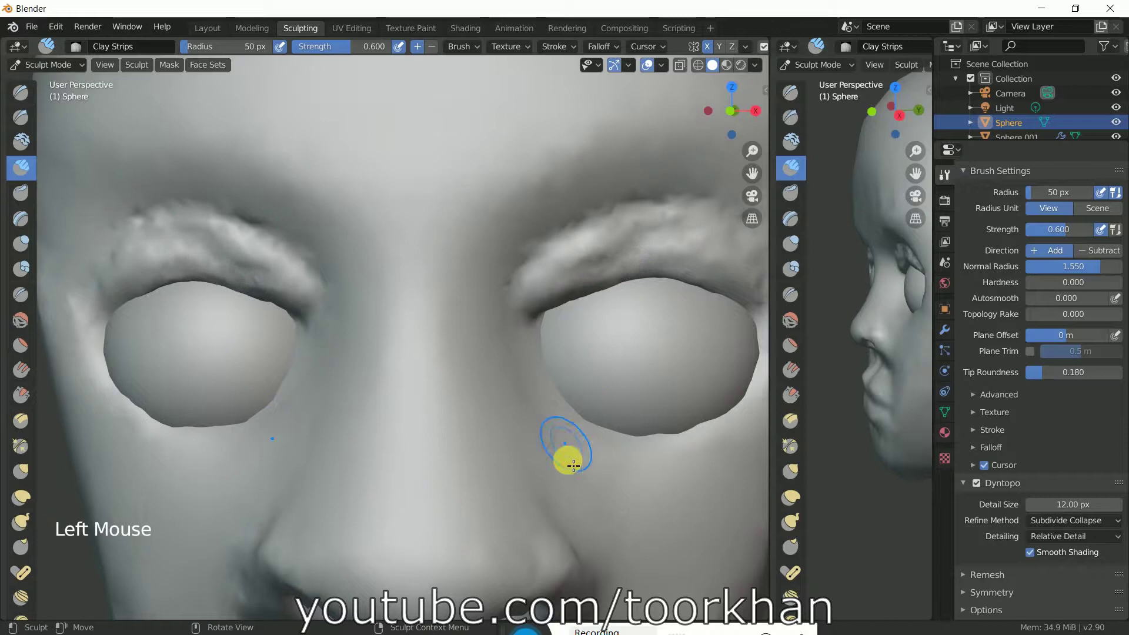
mouse_move(569, 404)
left_mouse_down()
mouse_move(602, 425)
mouse_move(687, 426)
mouse_move(739, 390)
mouse_move(702, 407)
mouse_move(683, 381)
mouse_move(618, 407)
mouse_move(564, 401)
mouse_move(540, 387)
mouse_move(650, 400)
mouse_move(687, 363)
mouse_move(642, 398)
mouse_move(559, 398)
mouse_move(631, 398)
mouse_move(684, 367)
mouse_move(651, 391)
mouse_move(565, 401)
mouse_move(519, 344)
mouse_move(545, 382)
mouse_move(632, 383)
mouse_move(680, 347)
left_mouse_up()
scroll(730, 395, "down", 1)
mouse_move(700, 302)
left_mouse_down()
mouse_move(665, 362)
mouse_move(563, 371)
mouse_move(583, 390)
mouse_move(633, 389)
mouse_move(667, 369)
mouse_move(683, 336)
mouse_move(615, 398)
mouse_move(559, 391)
mouse_move(617, 383)
mouse_move(667, 350)
mouse_move(615, 379)
mouse_move(539, 376)
mouse_move(646, 369)
mouse_move(671, 348)
mouse_move(616, 379)
mouse_move(534, 365)
mouse_move(646, 363)
mouse_move(717, 307)
mouse_move(718, 345)
mouse_move(634, 407)
mouse_move(528, 402)
mouse_move(517, 327)
left_mouse_up()
left_click(529, 333)
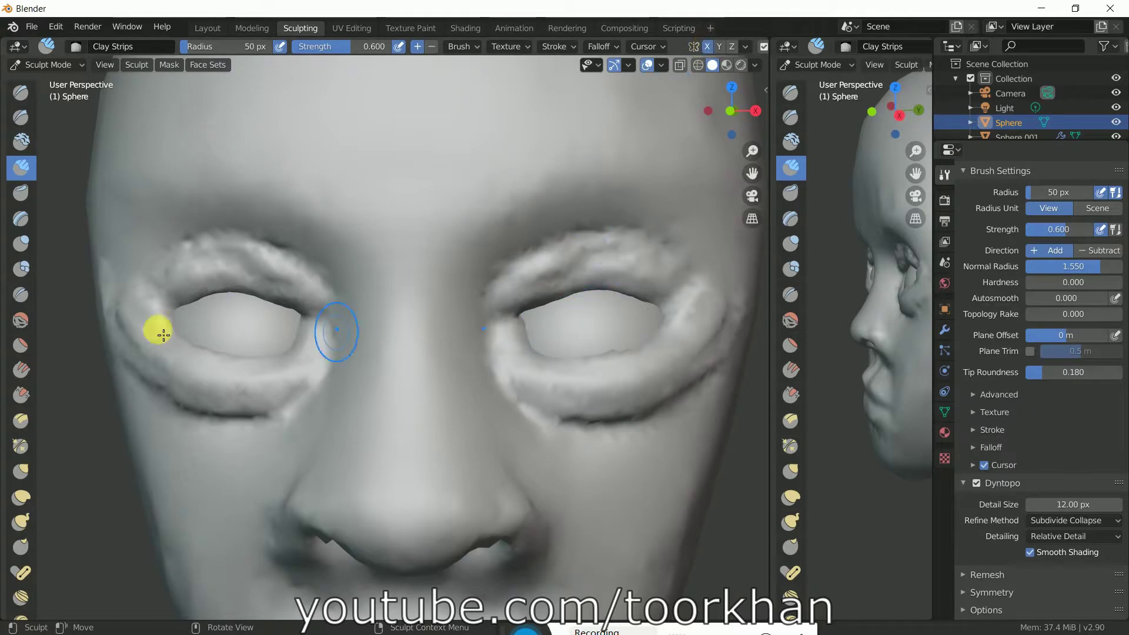
- Add more Clay Strips volume along the lower eyelids, from the inner corners out to the outer corners
scroll(686, 476, "down", 1)
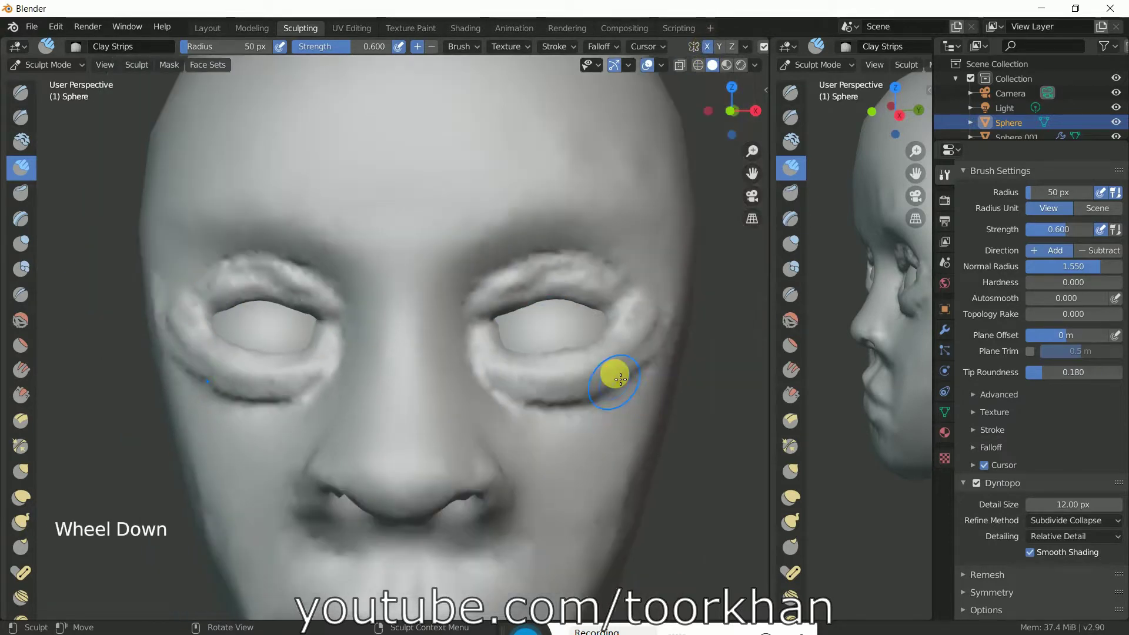
left_click(609, 349)
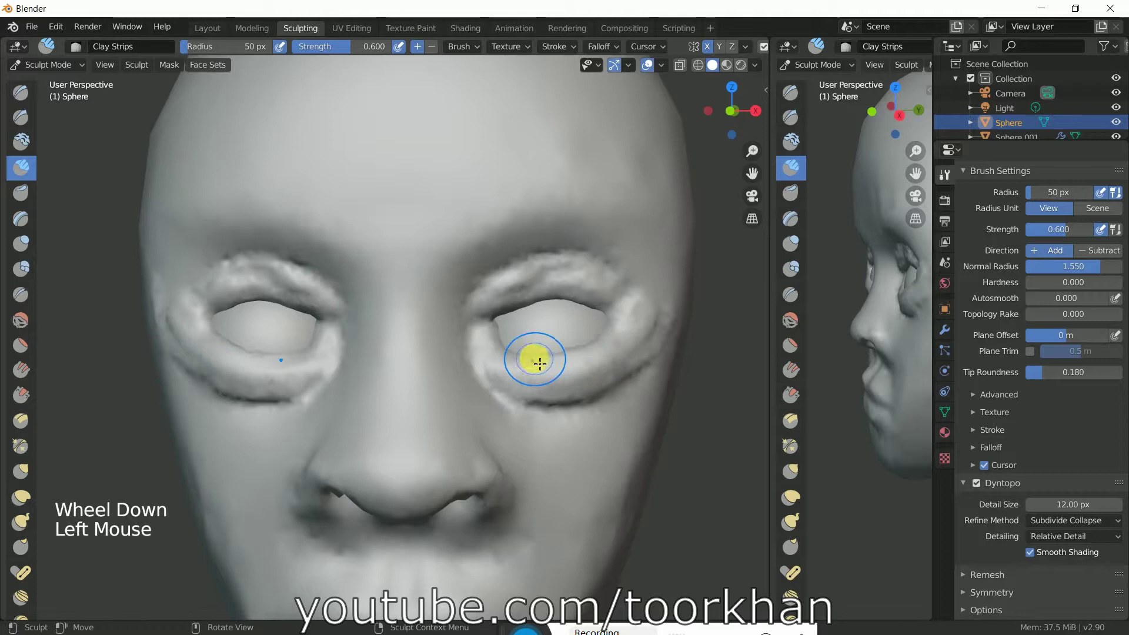
left_click(521, 355)
mouse_move(508, 353)
left_mouse_down()
mouse_move(596, 358)
mouse_move(674, 325)
mouse_move(647, 370)
left_mouse_up()
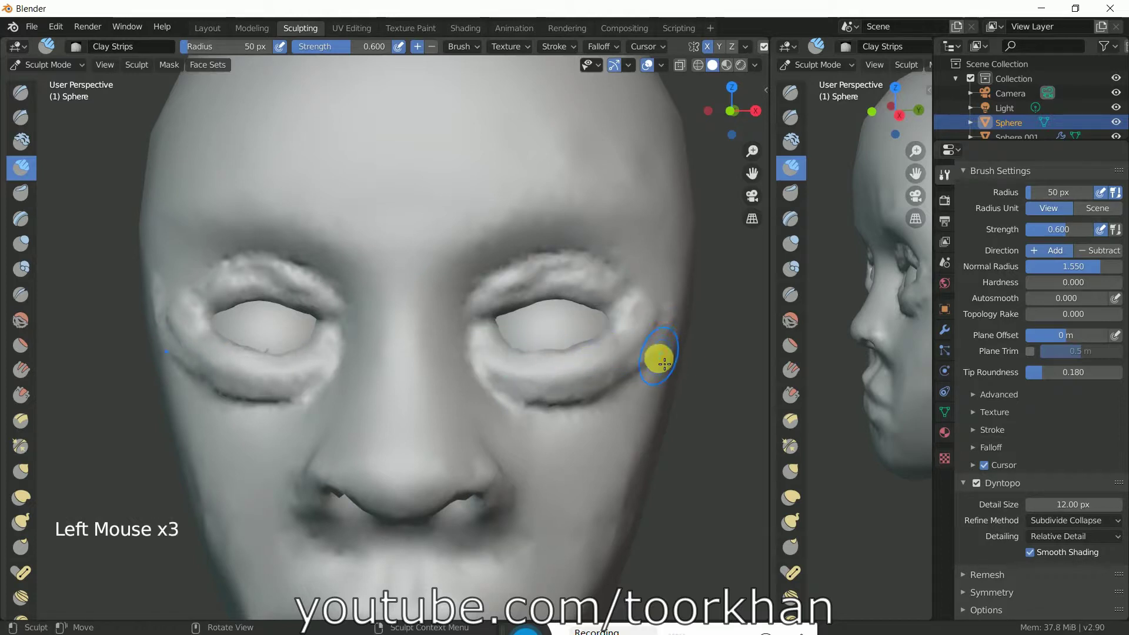
- Smooth the built-up clay around the eyes so the eyelids blend into the cheeks and brows
key("shift")
mouse_move(677, 332)
left_mouse_down("shift")
mouse_move(661, 363)
mouse_move(582, 399)
mouse_move(537, 403)
mouse_move(471, 381)
left_mouse_up("shift")
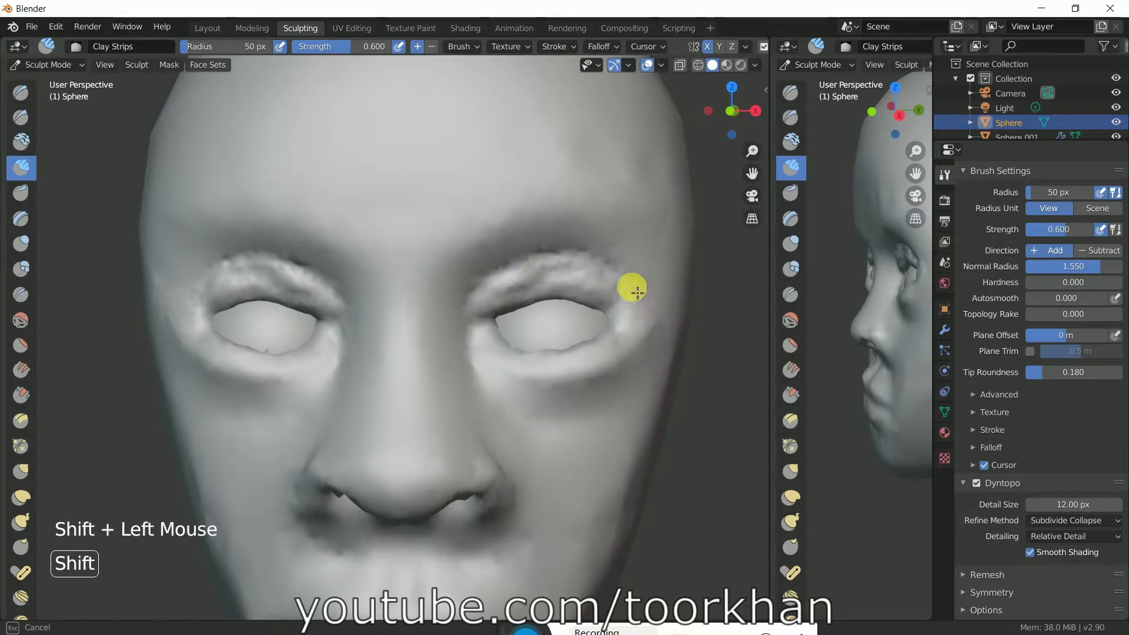
mouse_move(590, 269)
left_mouse_down("shift")
mouse_move(552, 262)
mouse_move(486, 292)
mouse_move(472, 332)
mouse_move(492, 372)
mouse_move(610, 365)
mouse_move(655, 330)
mouse_move(668, 353)
mouse_move(608, 397)
left_mouse_up("shift")
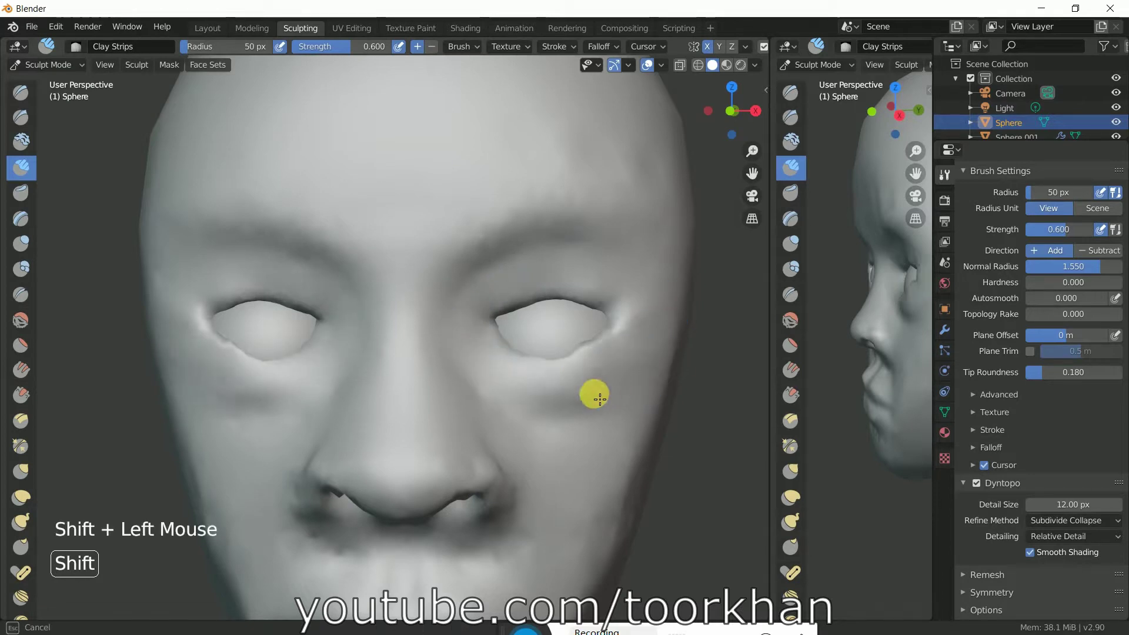
mouse_move(539, 400)
left_mouse_down("shift")
mouse_move(507, 396)
mouse_move(595, 397)
mouse_move(594, 376)
mouse_move(547, 384)
mouse_move(598, 404)
mouse_move(521, 396)
left_mouse_up("shift")
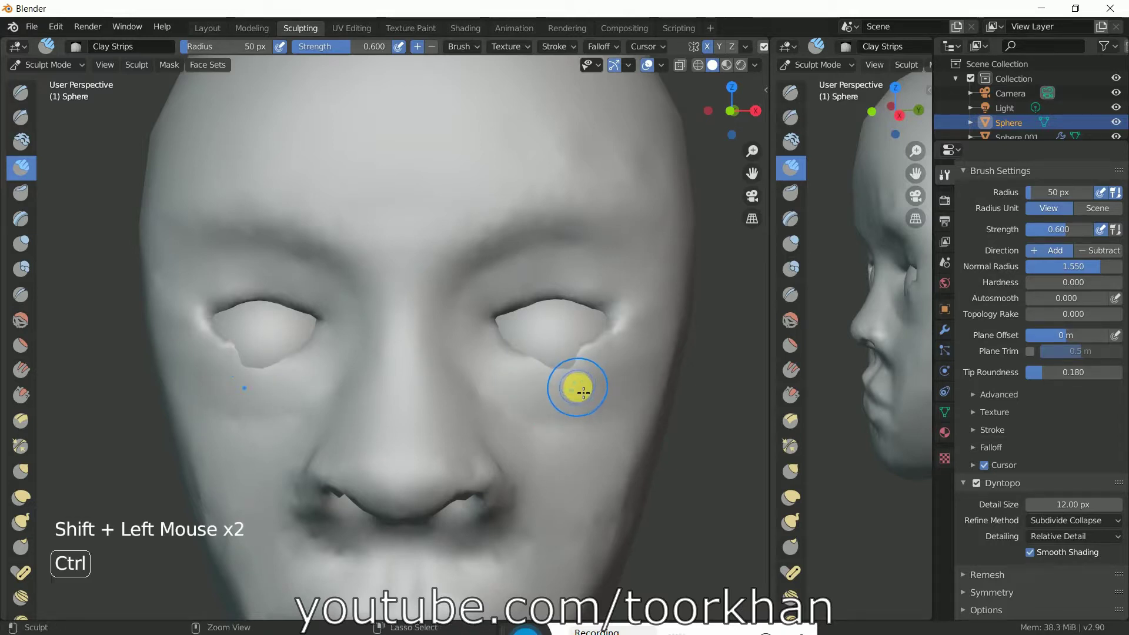
key("ctrl+z")
key("ctrl+z")
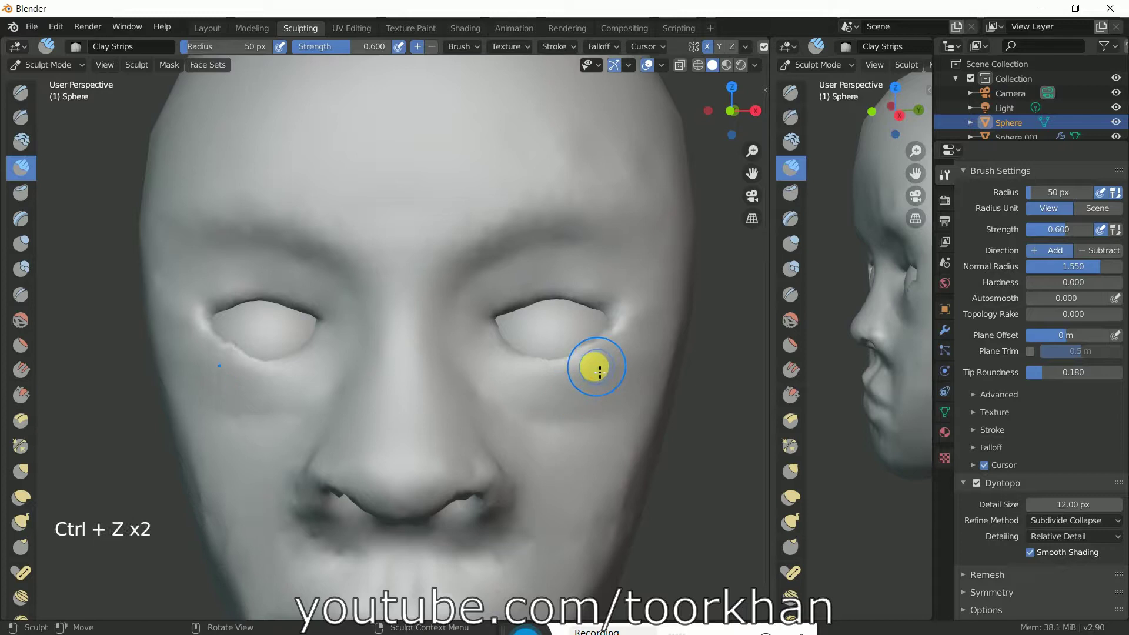
- Rebuild the lower eyelid rim toward the outer corner with Clay Strips and smooth the area beneath the eye
left_click(572, 358)
mouse_move(573, 356)
left_mouse_down()
mouse_move(571, 366)
mouse_move(513, 353)
mouse_move(542, 366)
mouse_move(612, 335)
left_mouse_up()
mouse_move(621, 384)
left_mouse_down("shift")
mouse_move(561, 393)
mouse_move(517, 376)
left_mouse_up("shift")
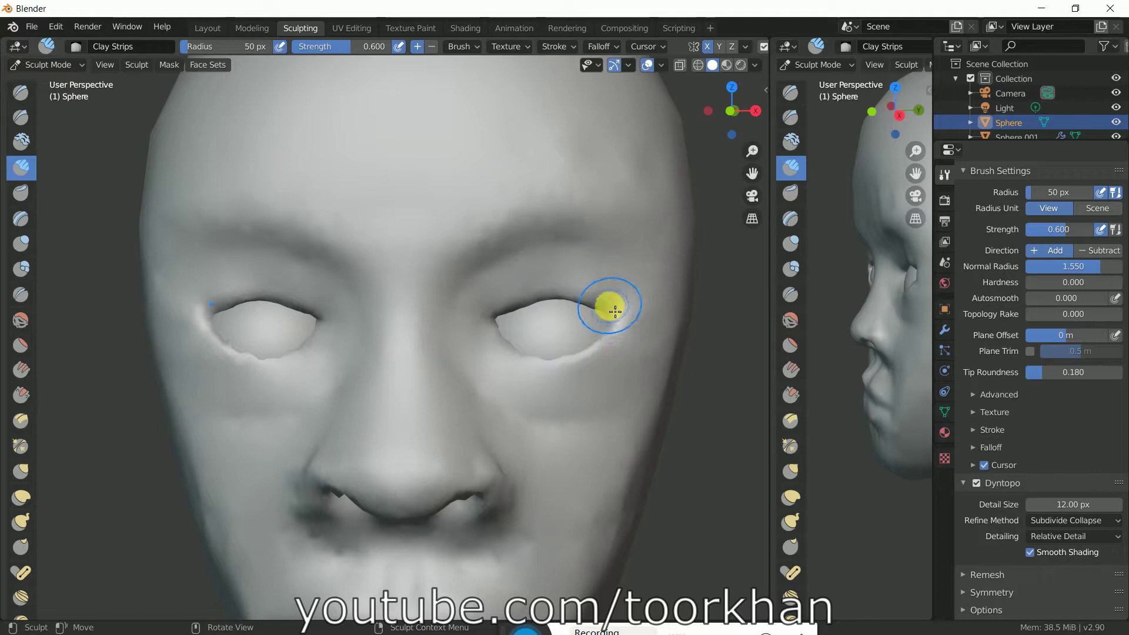
- Thicken the upper eyelids with Clay Strips down over the eyeballs and smooth them into the eye sockets
left_click_drag(608, 305, 614, 311)
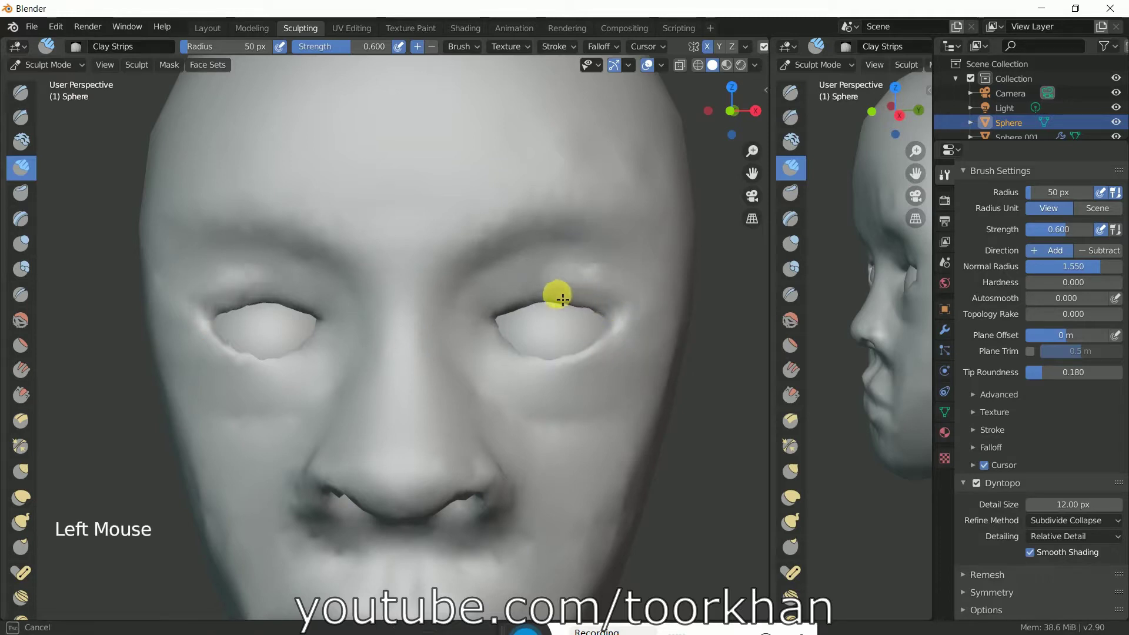
mouse_move(546, 300)
left_mouse_down()
mouse_move(504, 300)
mouse_move(618, 305)
mouse_move(631, 327)
left_mouse_up()
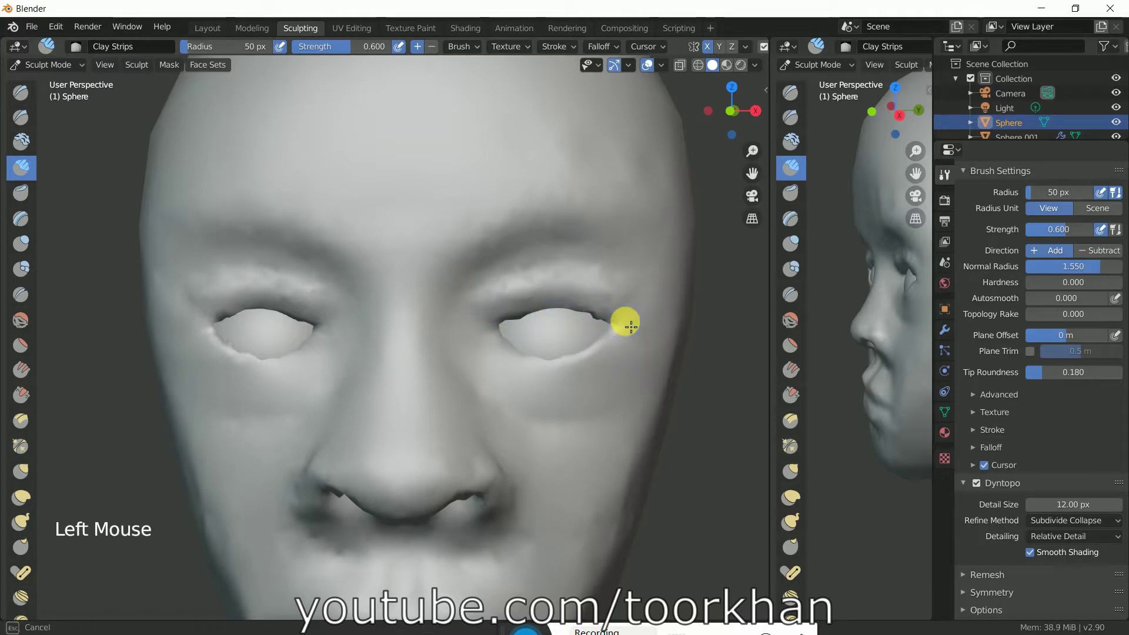
mouse_move(504, 336)
left_mouse_down()
mouse_move(521, 347)
mouse_move(512, 330)
mouse_move(529, 333)
left_mouse_up()
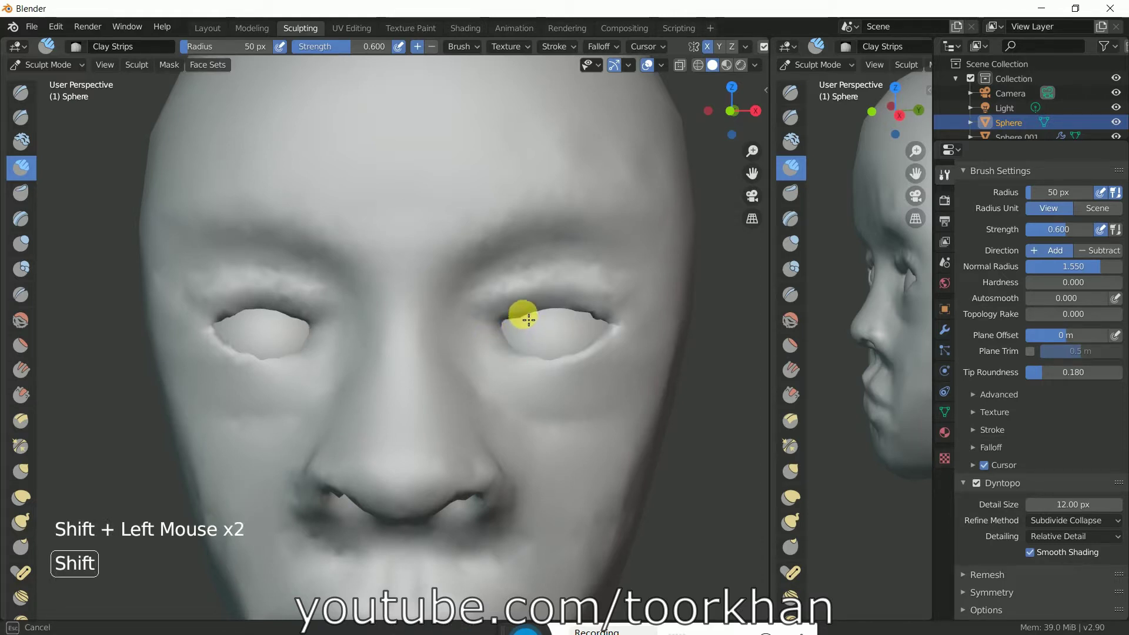
left_click_drag(529, 318, 623, 315, "shift")
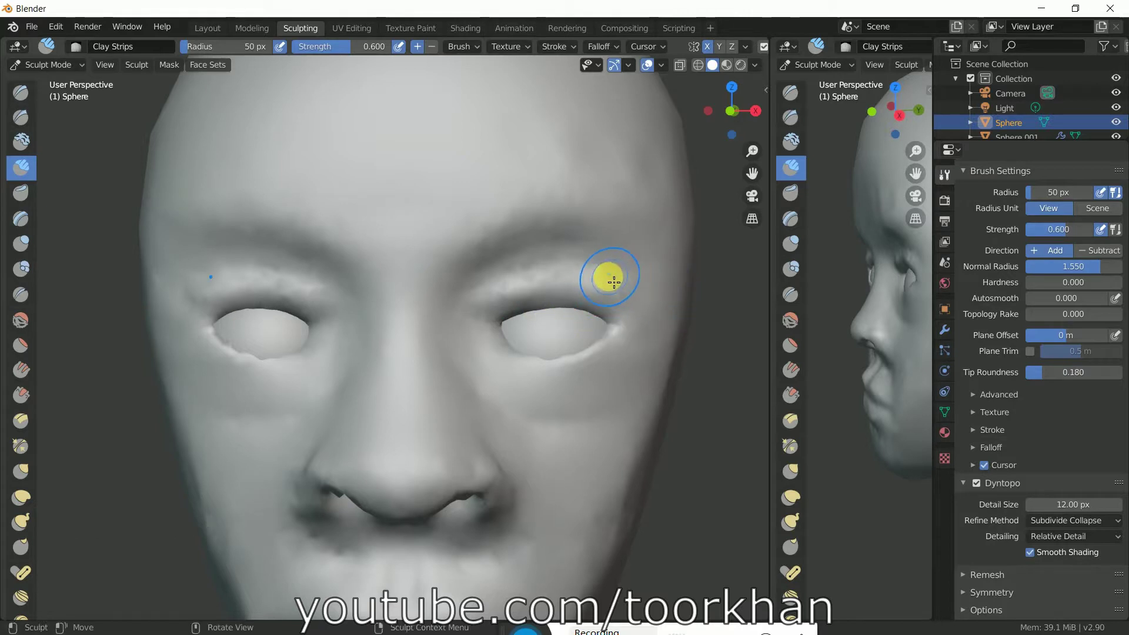
mouse_move(613, 281)
left_mouse_down("shift")
mouse_move(537, 279)
mouse_move(502, 300)
mouse_move(494, 334)
left_mouse_up("shift")
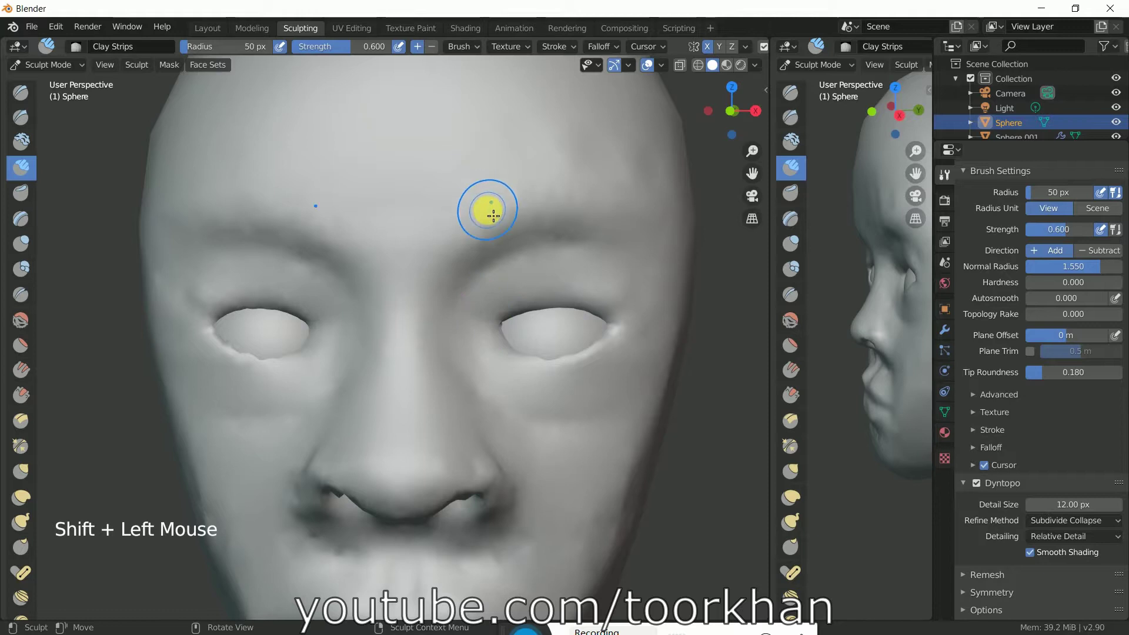
- Build up the brow ridges above both eyes with Clay Strips, from the centre out to the temples
scroll(487, 211, "down", 1)
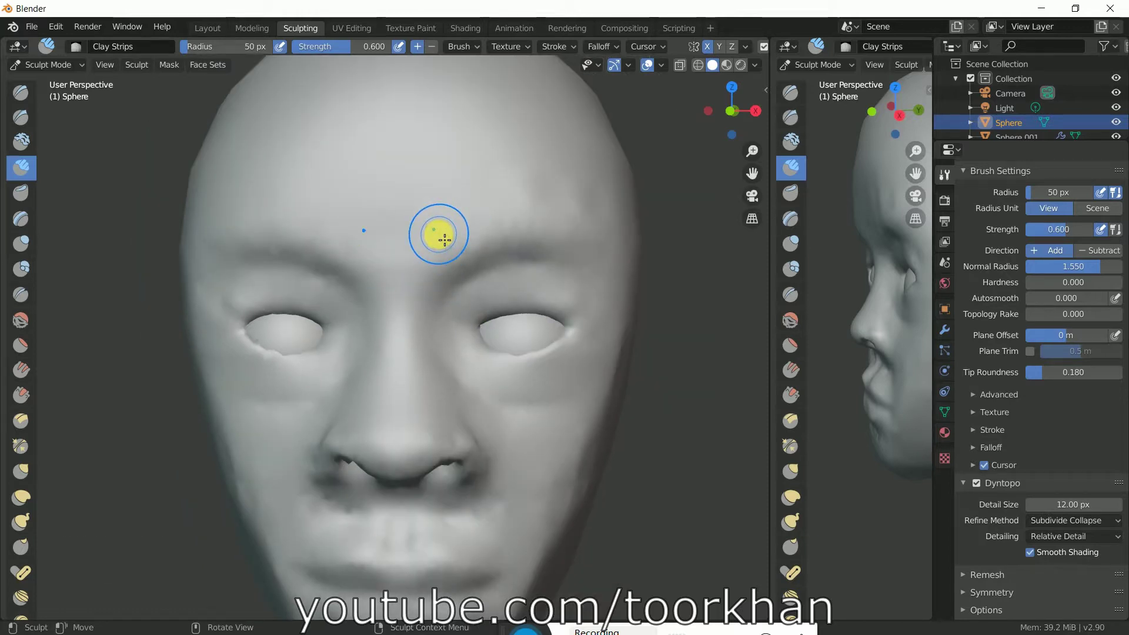
left_click_drag(440, 240, 468, 226)
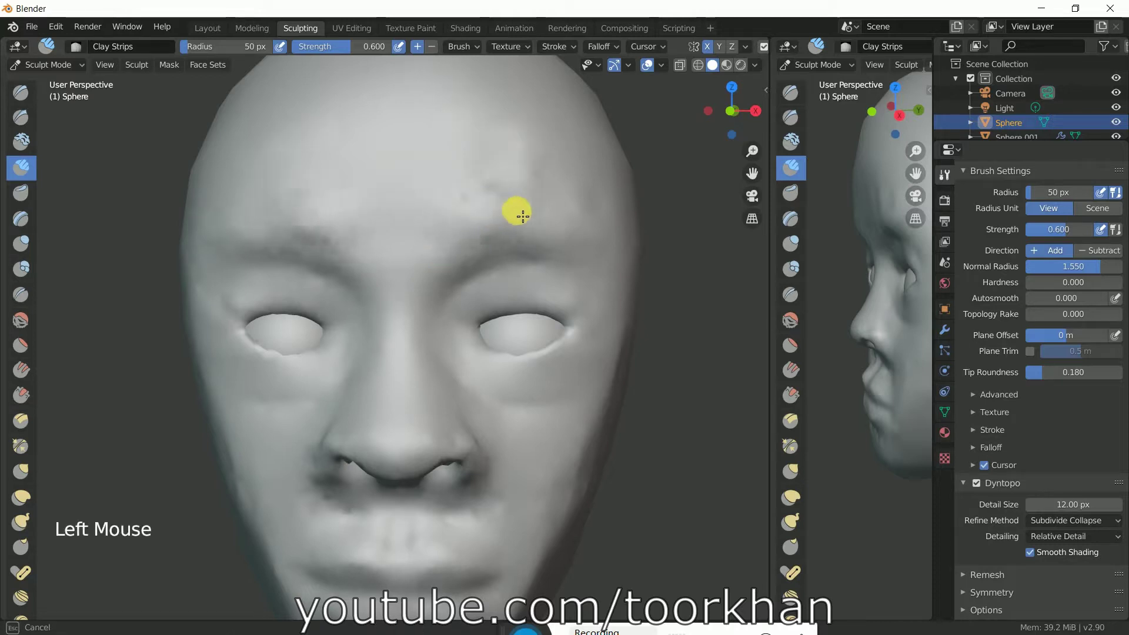
mouse_move(573, 226)
left_mouse_down()
mouse_move(602, 251)
mouse_move(556, 229)
mouse_move(455, 231)
left_mouse_up()
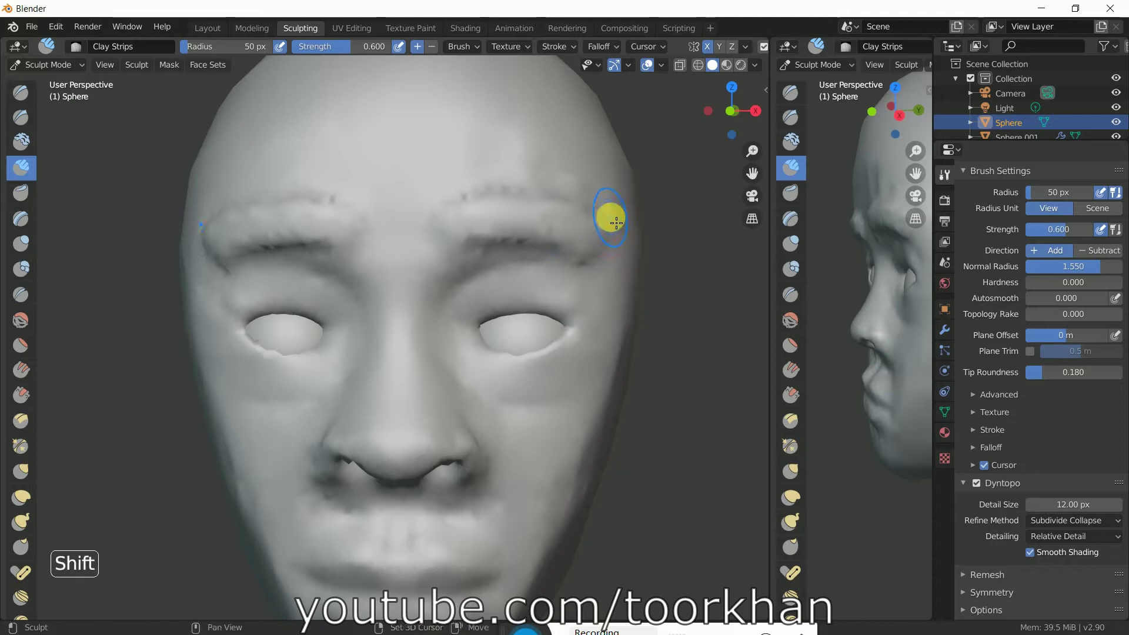
- Smooth the brow ridges and the transition from the brows to the upper eyelids and nose bridge
left_click_drag(610, 219, 613, 222, "shift")
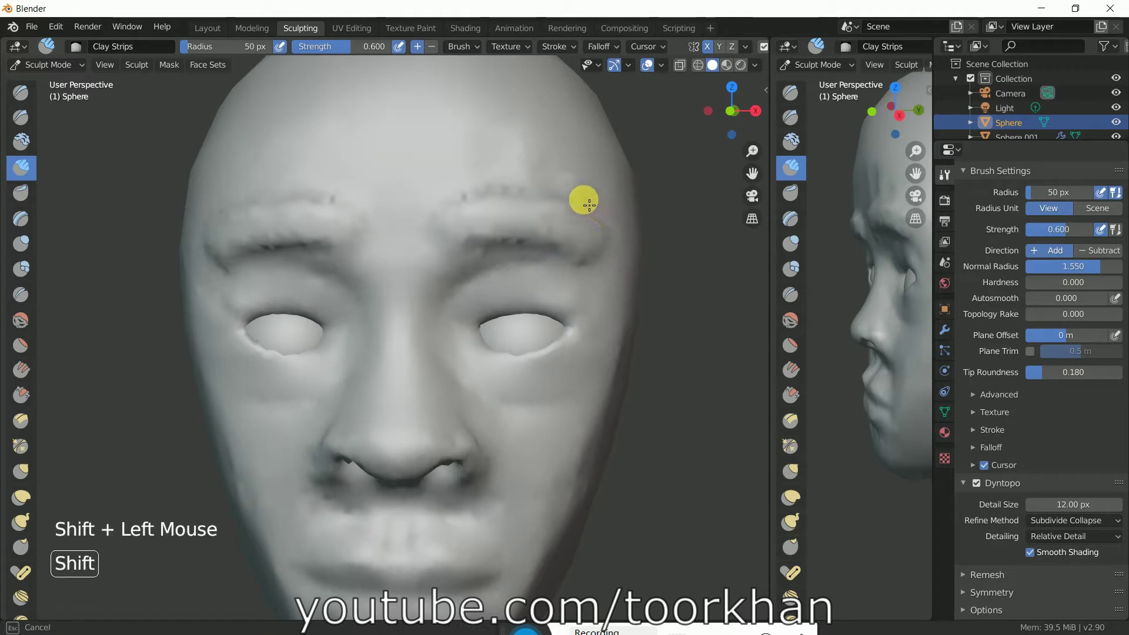
mouse_move(560, 197)
left_mouse_down("shift")
mouse_move(472, 191)
mouse_move(438, 214)
mouse_move(430, 246)
left_mouse_up("shift")
mouse_move(484, 278)
left_mouse_down("shift")
mouse_move(526, 260)
mouse_move(603, 275)
left_mouse_up("shift")
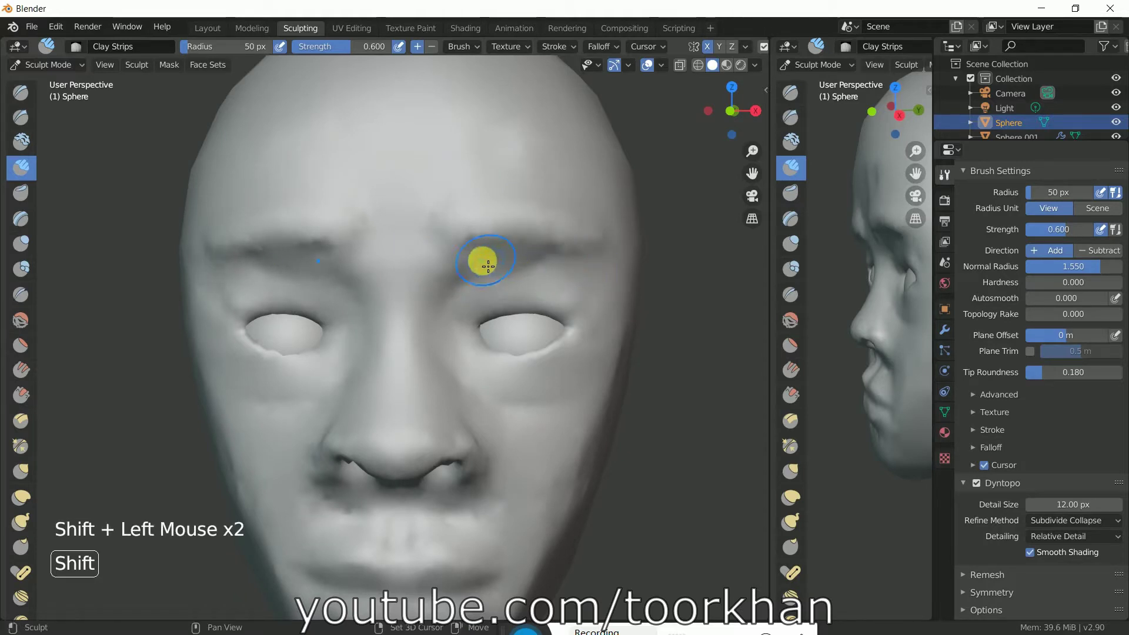
mouse_move(482, 266)
left_mouse_down("shift")
mouse_move(461, 280)
mouse_move(446, 313)
left_mouse_up("shift")
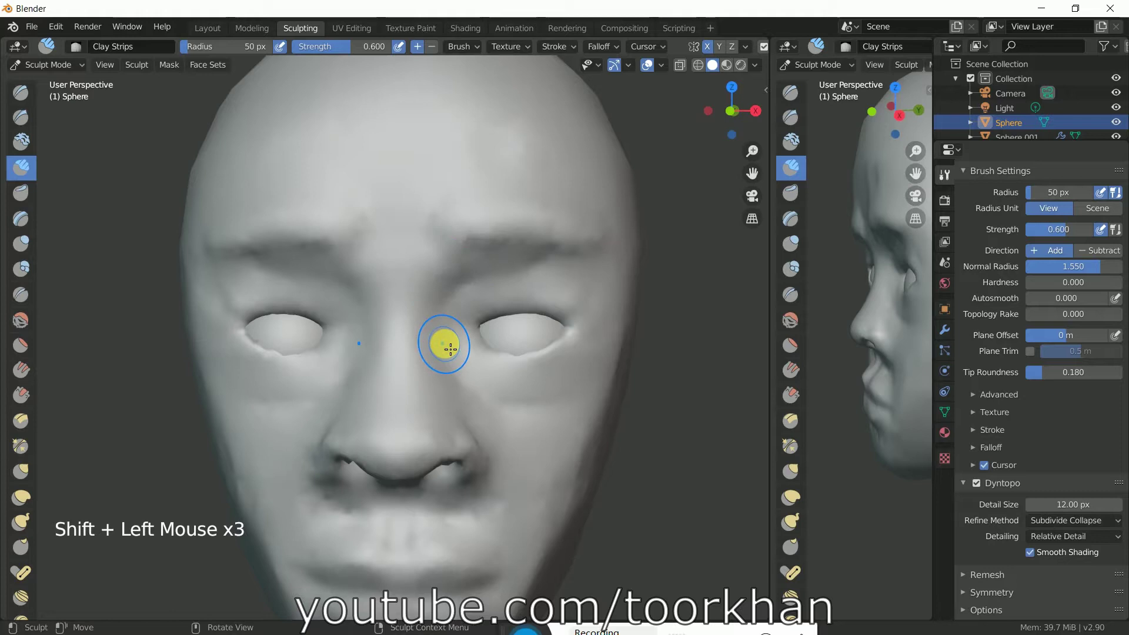
- Build up a raised band across the upper forehead with Clay Strips to mark the hairline
scroll(451, 349, "down", 3)
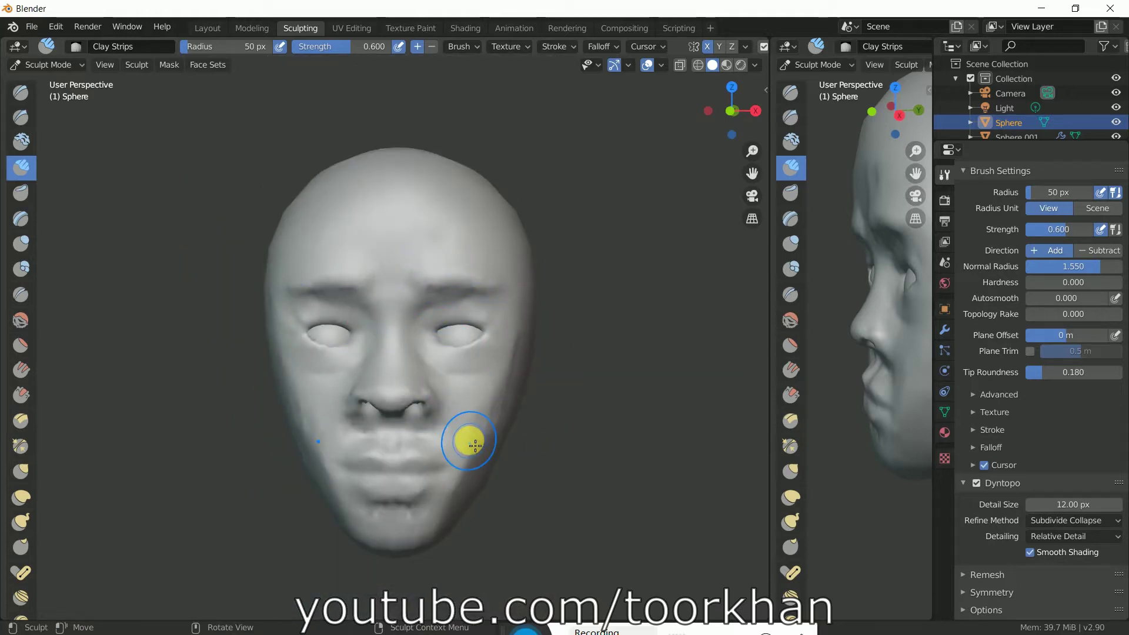
key("shift")
mouse_move(303, 213)
left_mouse_down()
mouse_move(533, 223)
mouse_move(318, 208)
mouse_move(258, 221)
mouse_move(261, 230)
mouse_move(405, 224)
left_mouse_up()
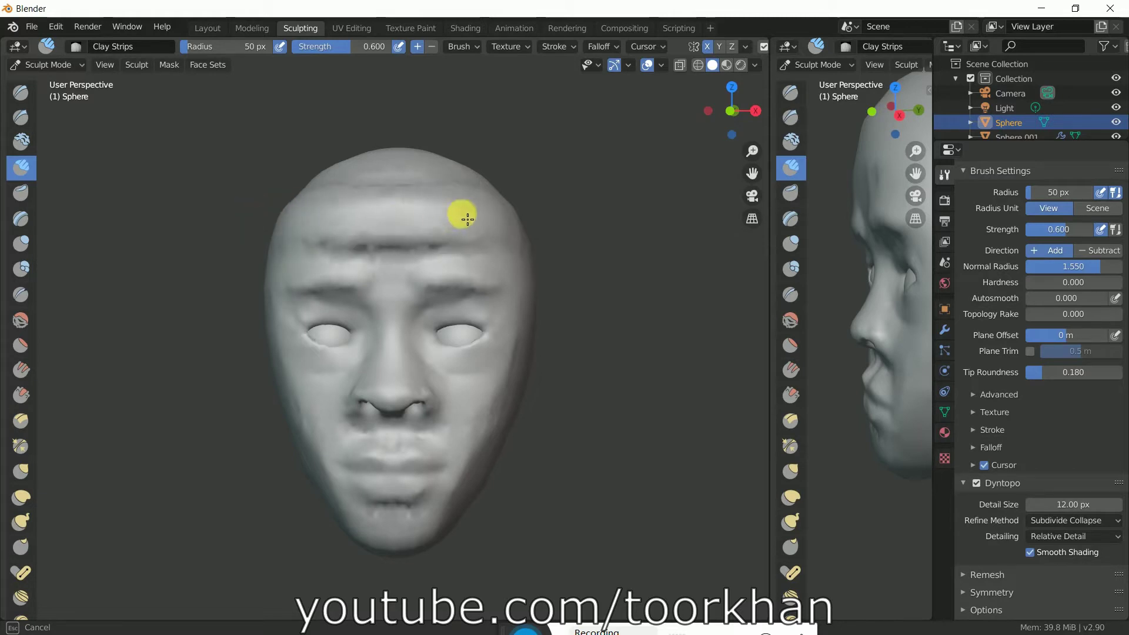
mouse_move(443, 187)
left_mouse_down()
mouse_move(348, 180)
mouse_move(449, 157)
mouse_move(472, 166)
left_mouse_up()
- Add Clay Strips volume over the side and back of the skull, extending the hair mass down to the nape
mouse_move(623, 252)
middle_mouse_down()
mouse_move(570, 277)
mouse_move(509, 267)
middle_mouse_up()
mouse_move(378, 252)
left_mouse_down()
mouse_move(430, 267)
mouse_move(480, 313)
mouse_move(505, 348)
mouse_move(518, 456)
mouse_move(560, 499)
left_mouse_up()
mouse_move(585, 479)
middle_mouse_down()
mouse_move(608, 476)
mouse_move(507, 444)
middle_mouse_up()
left_click(494, 434)
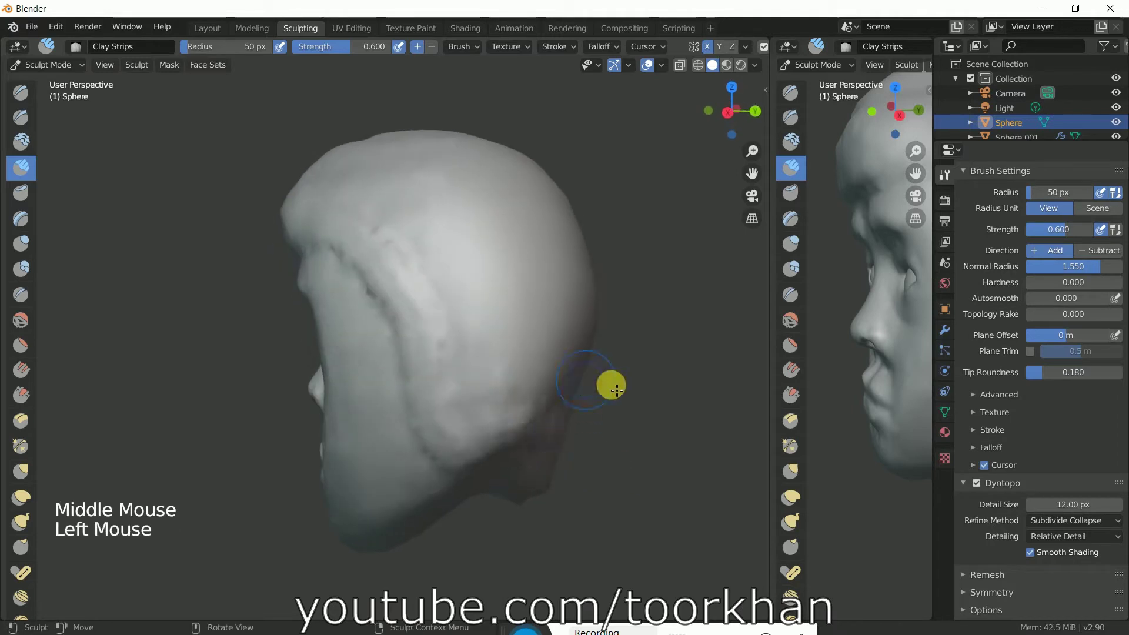
mouse_move(616, 390)
middle_mouse_down()
mouse_move(549, 411)
mouse_move(555, 401)
middle_mouse_up()
mouse_move(297, 411)
left_mouse_down()
mouse_move(311, 442)
mouse_move(488, 442)
mouse_move(504, 429)
mouse_move(257, 426)
mouse_move(309, 402)
mouse_move(541, 384)
mouse_move(576, 336)
mouse_move(288, 343)
mouse_move(349, 387)
mouse_move(520, 372)
mouse_move(269, 373)
mouse_move(270, 407)
mouse_move(297, 429)
mouse_move(445, 454)
mouse_move(528, 448)
mouse_move(246, 444)
mouse_move(310, 464)
mouse_move(543, 464)
mouse_move(578, 450)
mouse_move(578, 438)
mouse_move(322, 445)
mouse_move(510, 457)
mouse_move(596, 438)
mouse_move(550, 416)
mouse_move(296, 429)
mouse_move(569, 423)
mouse_move(556, 435)
mouse_move(270, 447)
mouse_move(433, 452)
mouse_move(541, 427)
mouse_move(528, 440)
mouse_move(356, 449)
mouse_move(303, 401)
mouse_move(584, 407)
mouse_move(227, 398)
left_mouse_up()
- Sculpt a raised ear shape on the side of the head with Clay Strips, filling in its outer curve, lobe and inner area
mouse_move(227, 398)
middle_mouse_down()
mouse_move(411, 411)
mouse_move(378, 378)
middle_mouse_up()
scroll(544, 408, "up", 2)
scroll(544, 408, "up", 1)
scroll(563, 416, "down", 1)
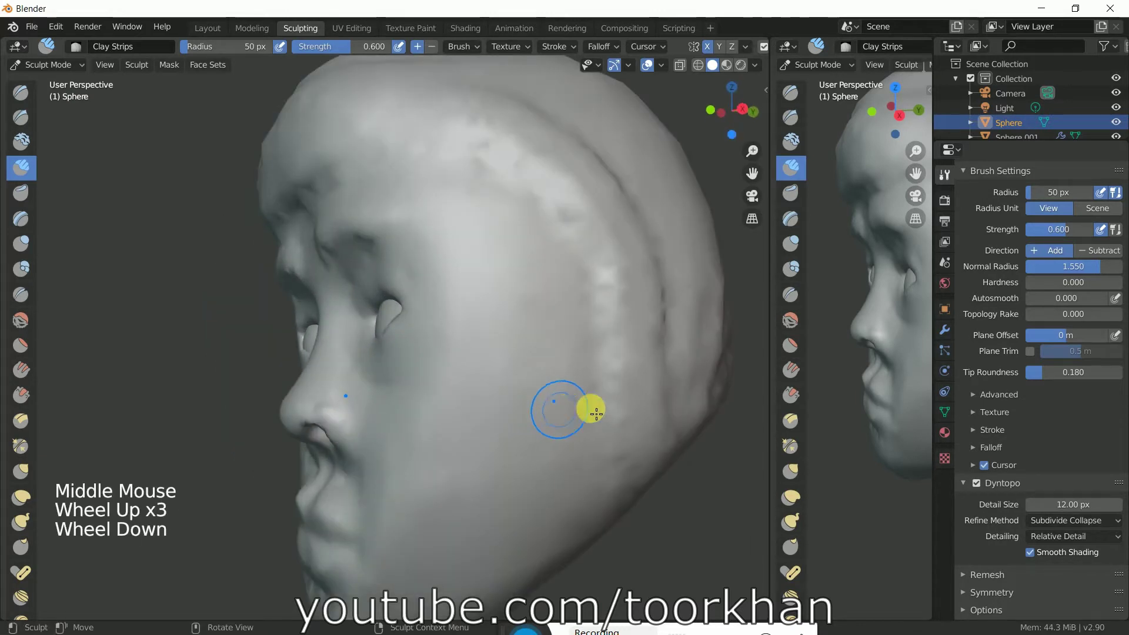
middle_click_drag(496, 435, 447, 444)
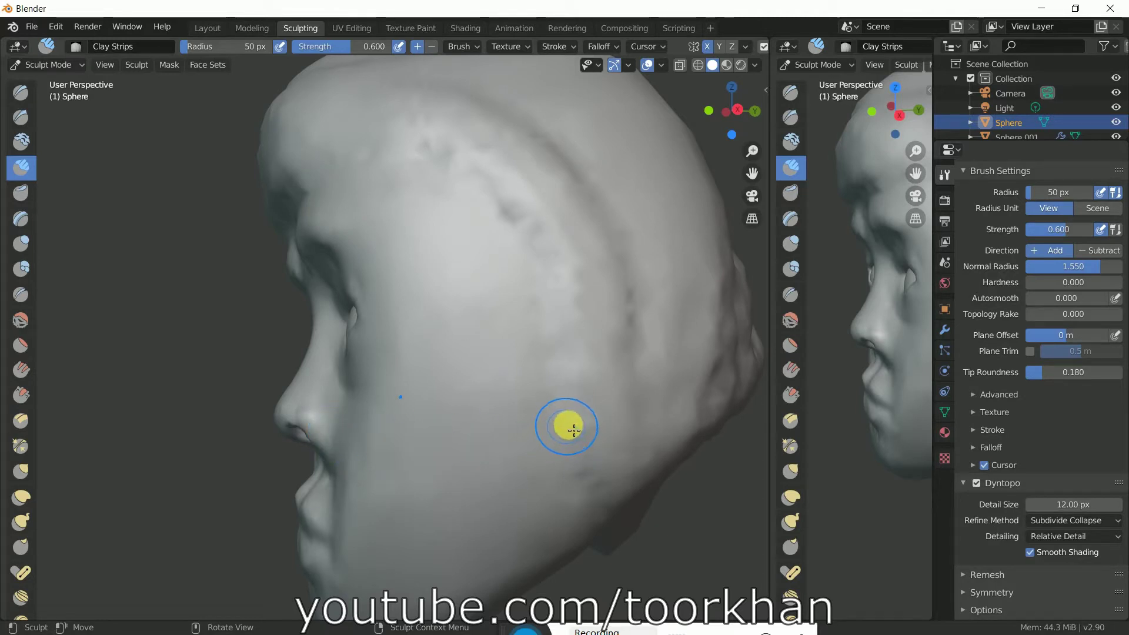
mouse_move(573, 430)
left_mouse_down()
mouse_move(583, 383)
mouse_move(567, 391)
mouse_move(563, 429)
mouse_move(605, 435)
mouse_move(621, 401)
mouse_move(587, 365)
mouse_move(575, 385)
mouse_move(584, 415)
mouse_move(599, 404)
mouse_move(593, 376)
mouse_move(539, 303)
mouse_move(592, 314)
mouse_move(602, 349)
mouse_move(583, 402)
left_mouse_up()
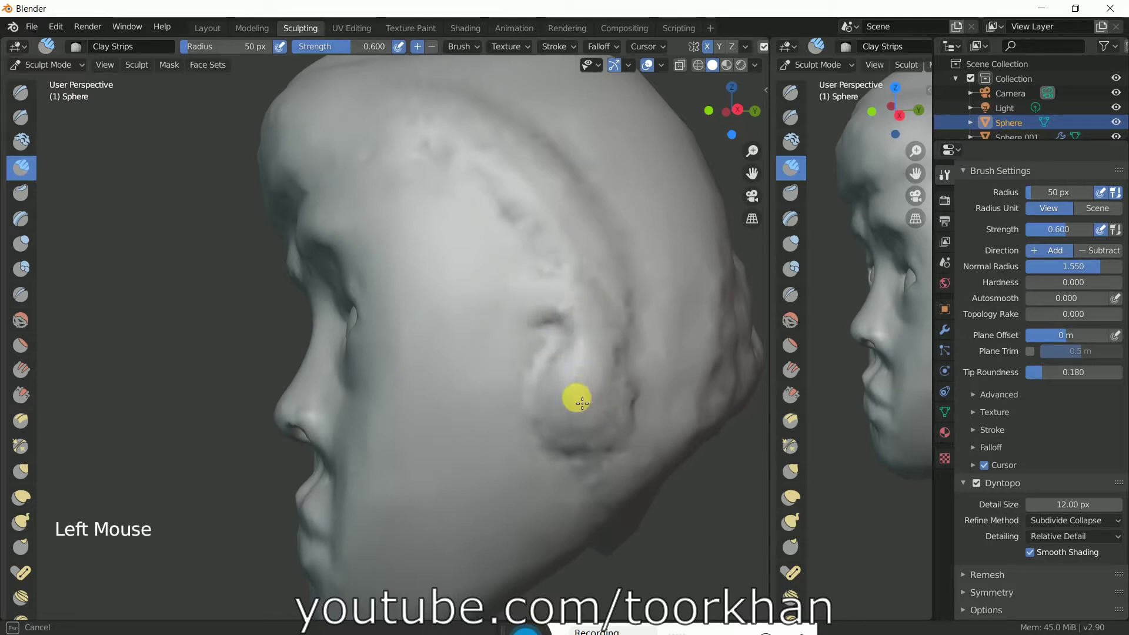
mouse_move(612, 369)
left_mouse_down()
mouse_move(594, 305)
mouse_move(547, 290)
mouse_move(583, 292)
mouse_move(620, 367)
mouse_move(591, 413)
mouse_move(627, 327)
mouse_move(598, 279)
mouse_move(620, 346)
mouse_move(579, 432)
mouse_move(566, 388)
left_mouse_up()
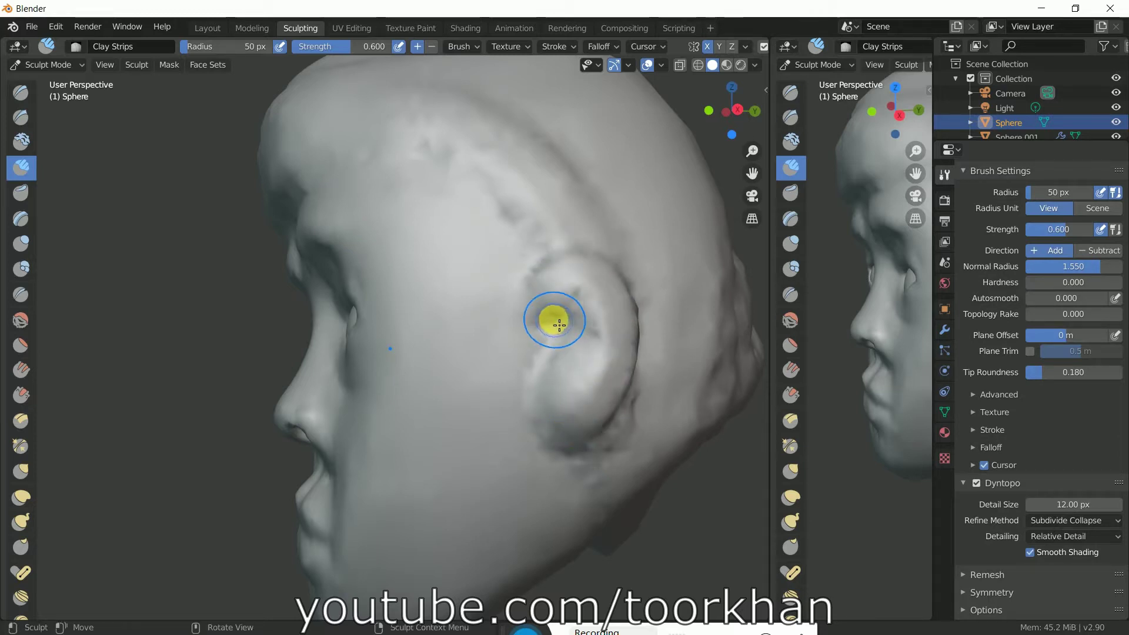
mouse_move(537, 310)
left_mouse_down()
mouse_move(567, 367)
mouse_move(569, 329)
mouse_move(567, 370)
left_mouse_up()
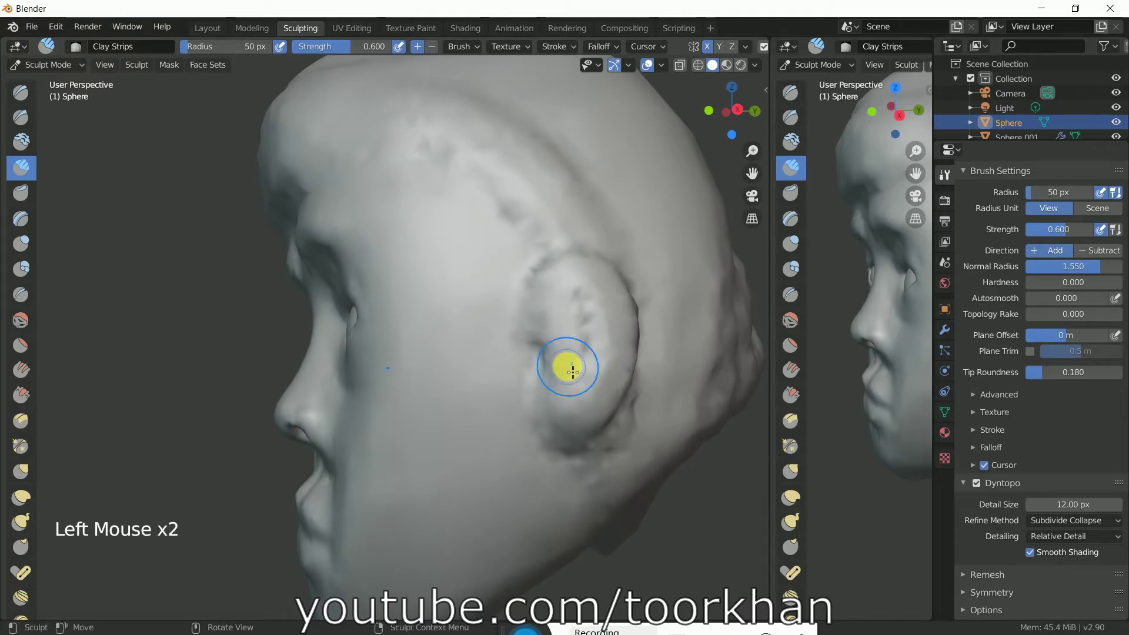
- Build up the ear's upper and outer rim with Clay Strips, continuing the added volume down through the inner ear
scroll(880, 366, "down", 3)
mouse_move(270, 355)
middle_mouse_down()
mouse_move(456, 361)
mouse_move(398, 361)
middle_mouse_up()
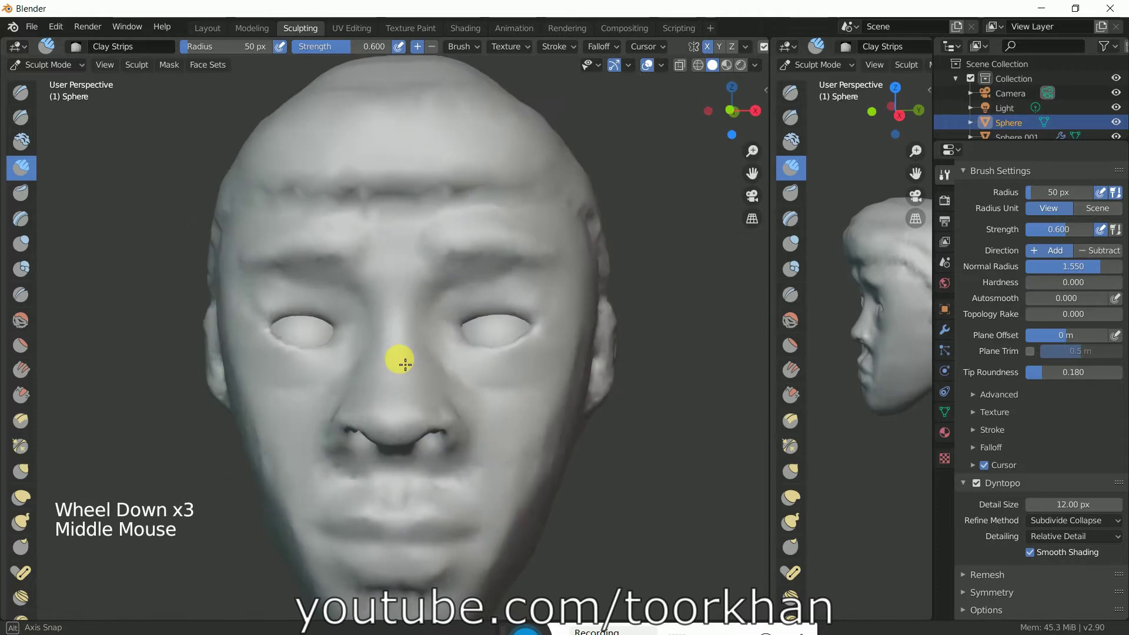
middle_click_drag(617, 393, 512, 385)
scroll(600, 385, "up", 2)
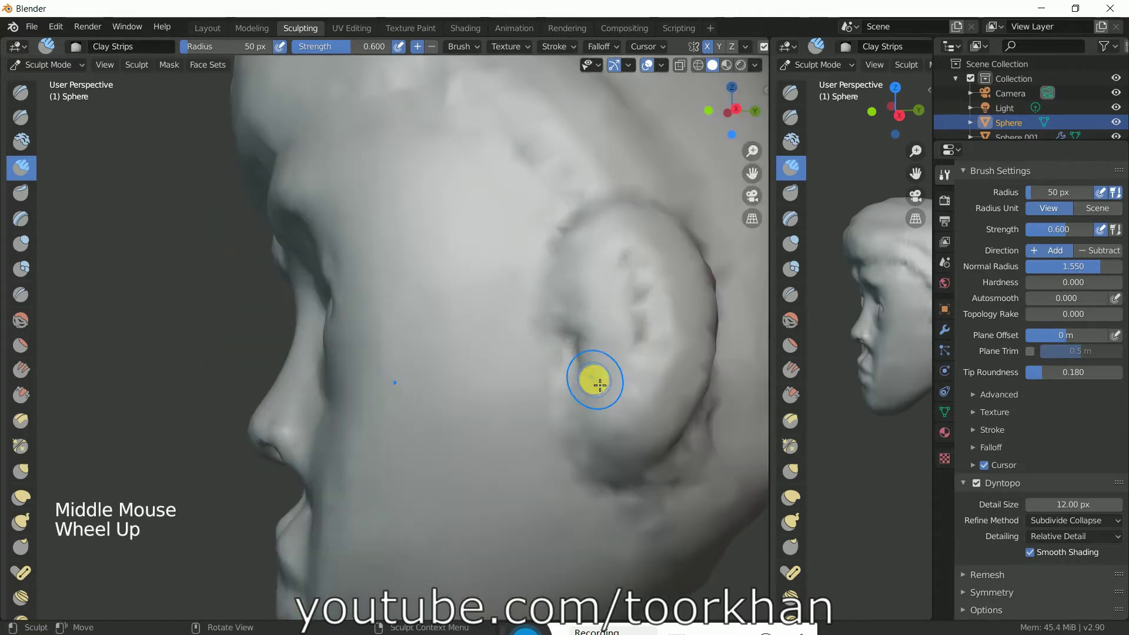
mouse_move(588, 224)
left_mouse_down()
mouse_move(616, 211)
mouse_move(665, 220)
mouse_move(684, 281)
left_mouse_up()
mouse_move(576, 229)
left_mouse_down()
mouse_move(615, 194)
mouse_move(672, 196)
left_mouse_up()
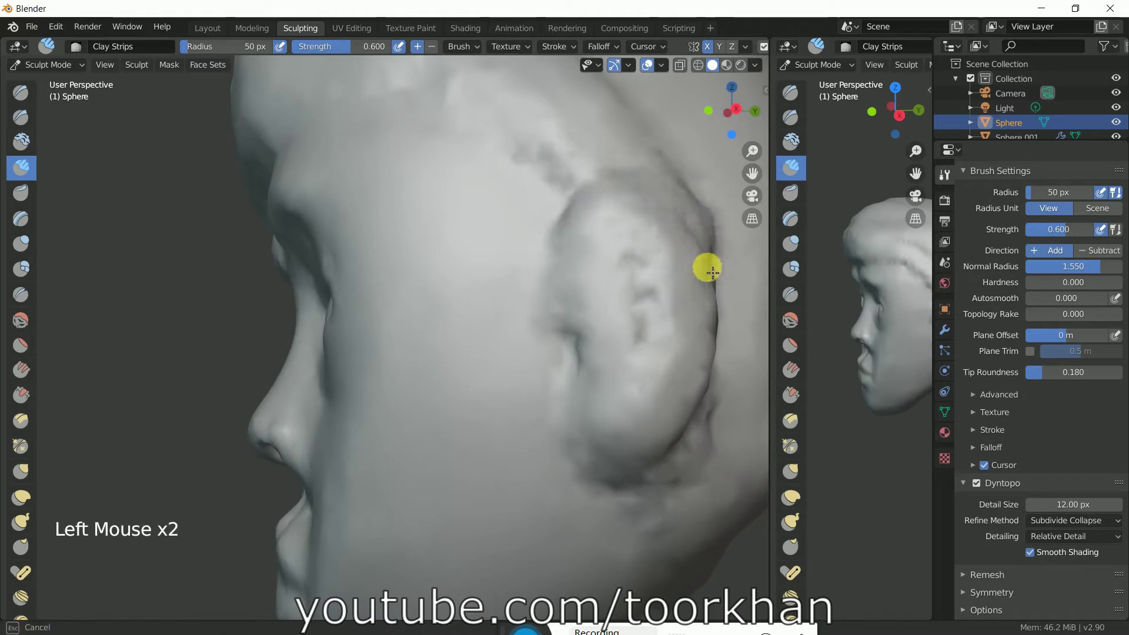
left_click_drag(714, 327, 714, 331)
mouse_move(618, 184)
left_mouse_down()
mouse_move(721, 267)
mouse_move(715, 350)
mouse_move(698, 383)
mouse_move(661, 416)
mouse_move(645, 404)
left_mouse_up()
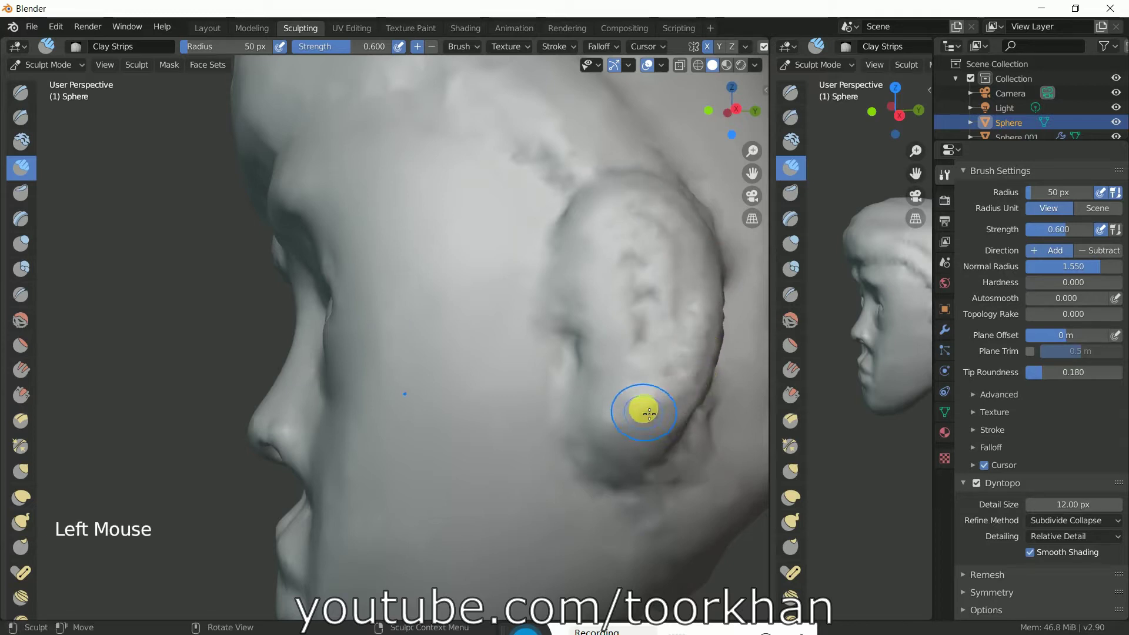
- Frame the whole head from the front in the second viewport and widen that viewport
scroll(871, 374, "down", 3)
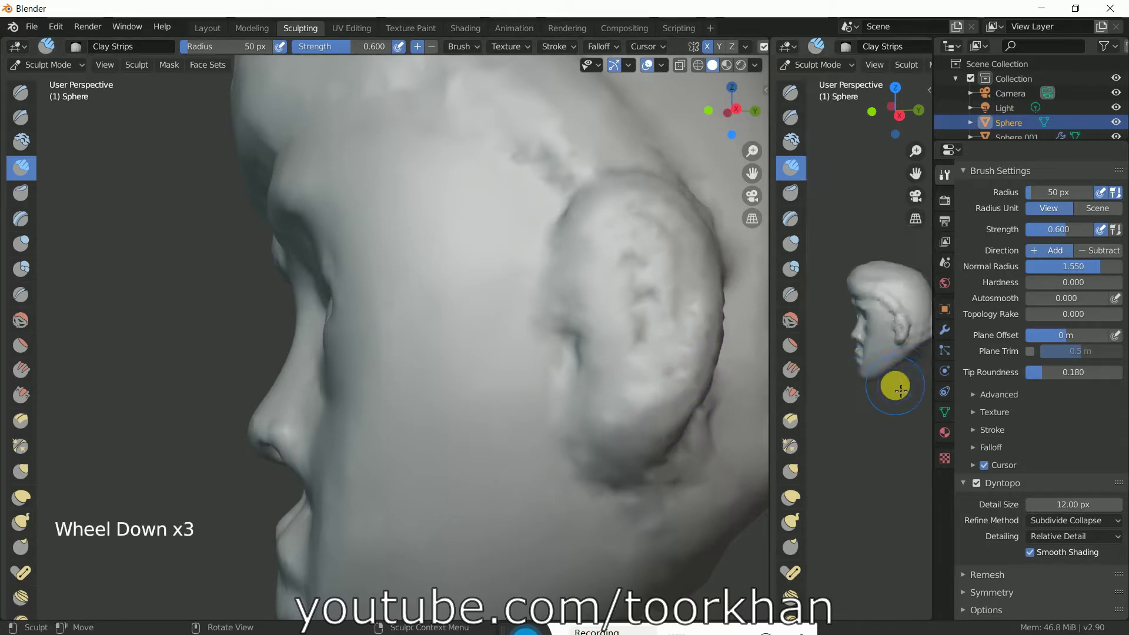
key("KP_1")
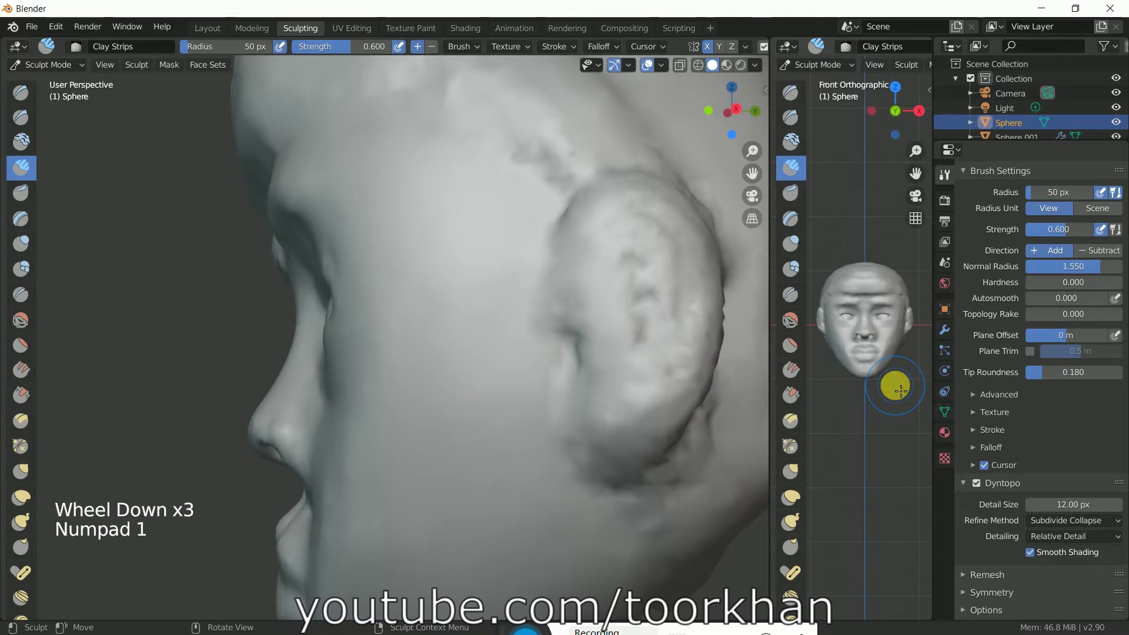
middle_click_drag(859, 358, 865, 366)
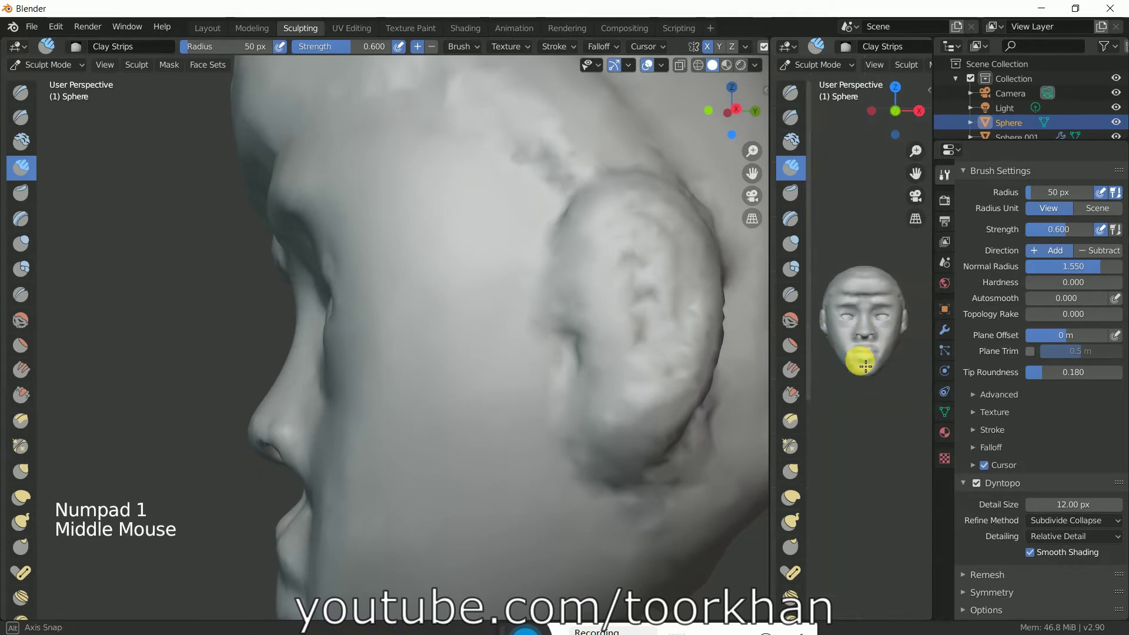
scroll(867, 366, "up", 3)
scroll(865, 362, "down", 2)
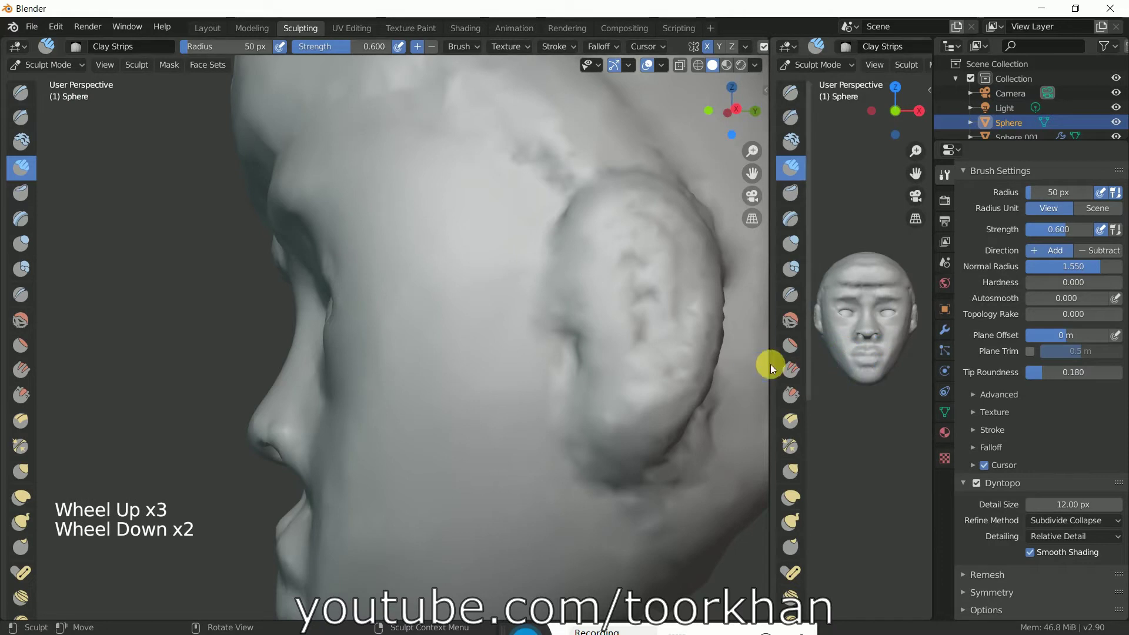
left_click_drag(775, 366, 667, 366)
scroll(812, 359, "up", 4)
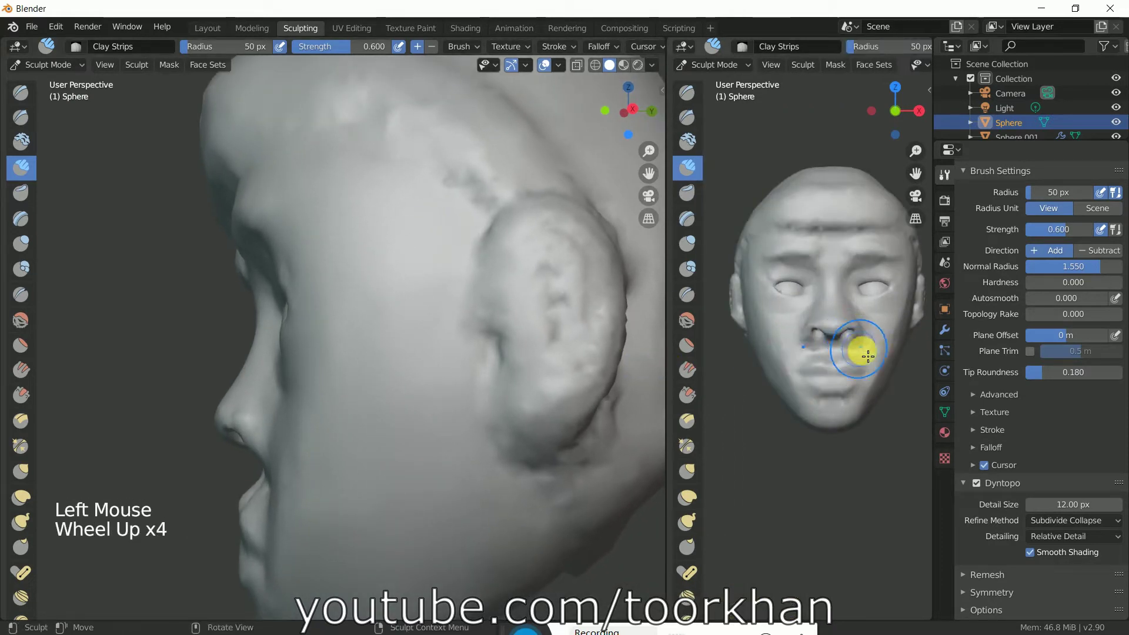
scroll(859, 353, "down", 1)
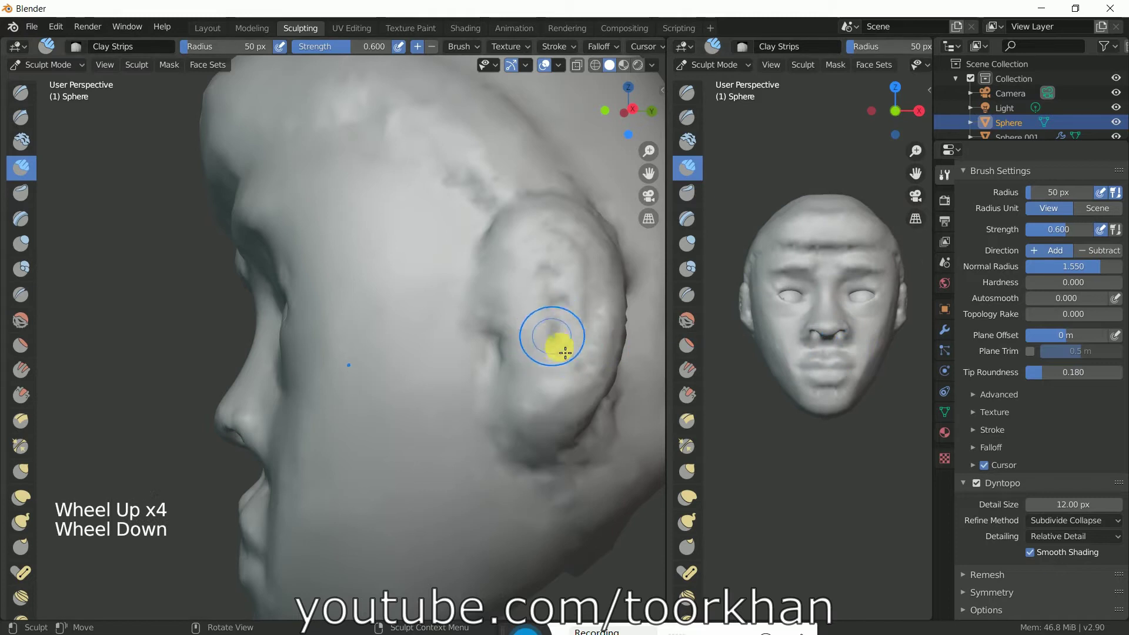
- Carve a curved groove inside the ear's outer rim and hollow the inner ear with subtractive Clay Strips strokes
middle_click_drag(570, 353, 497, 352, "shift")
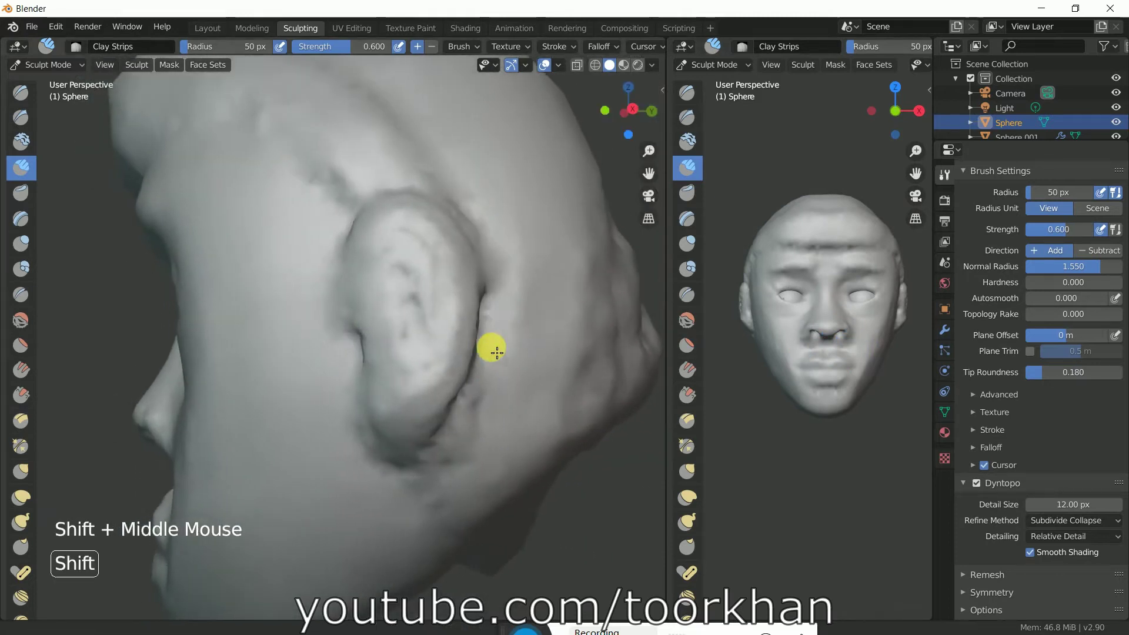
scroll(413, 346, "up", 2)
scroll(517, 404, "down", 2)
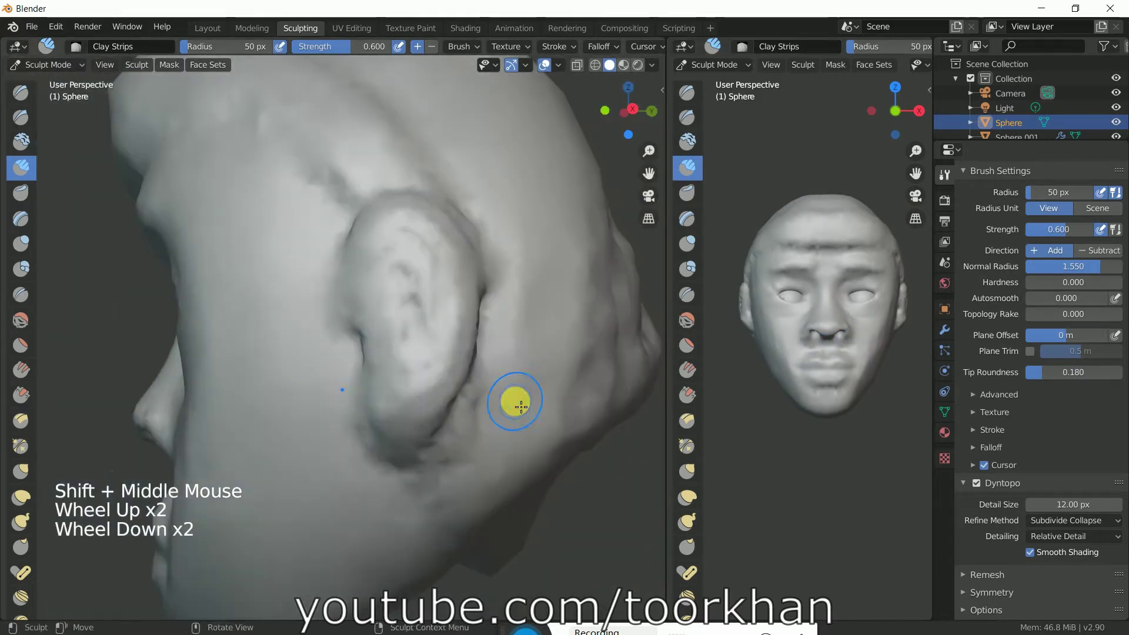
scroll(424, 364, "up", 1)
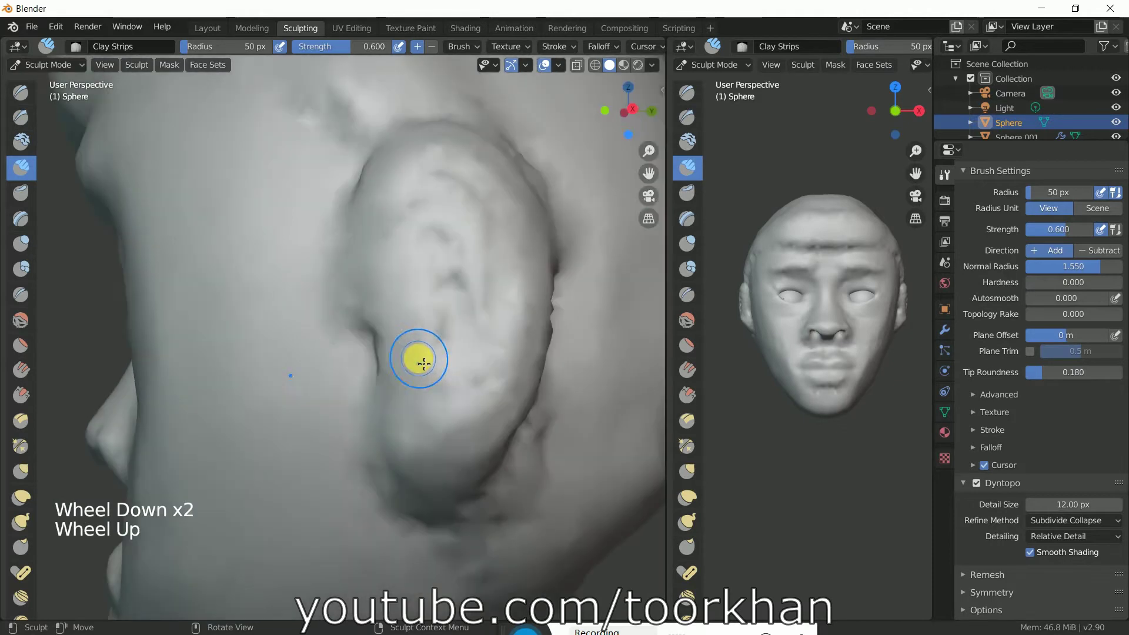
mouse_move(449, 411)
left_mouse_down("ctrl")
mouse_move(467, 416)
mouse_move(496, 353)
mouse_move(512, 278)
mouse_move(502, 220)
left_mouse_up("ctrl")
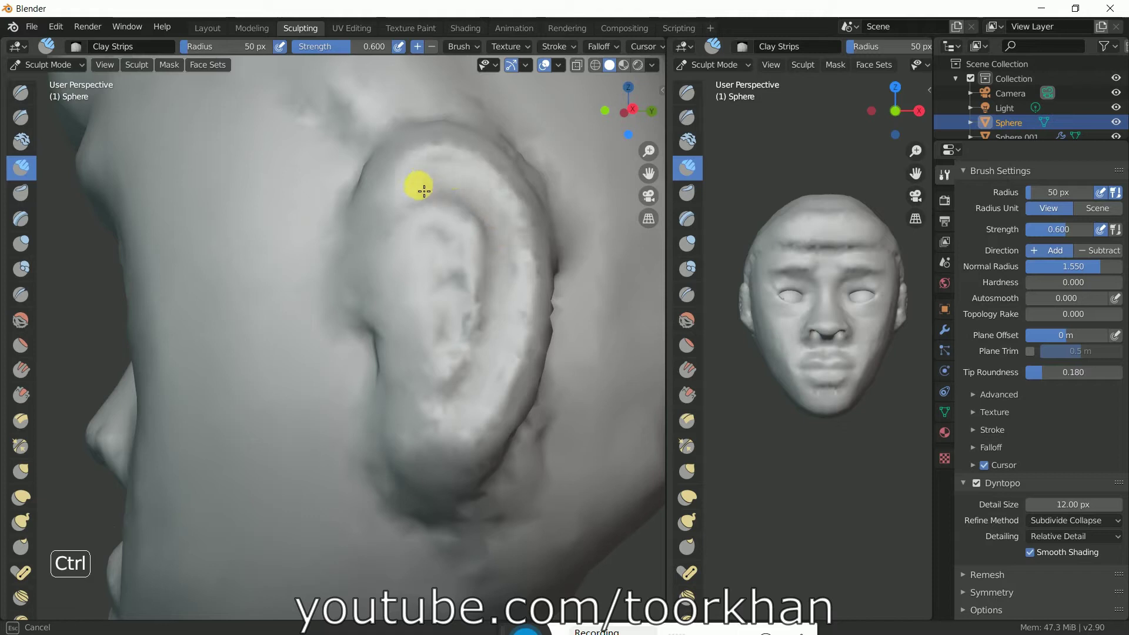
mouse_move(406, 238)
left_mouse_down("ctrl")
mouse_move(403, 272)
mouse_move(434, 317)
mouse_move(437, 382)
left_mouse_up("ctrl")
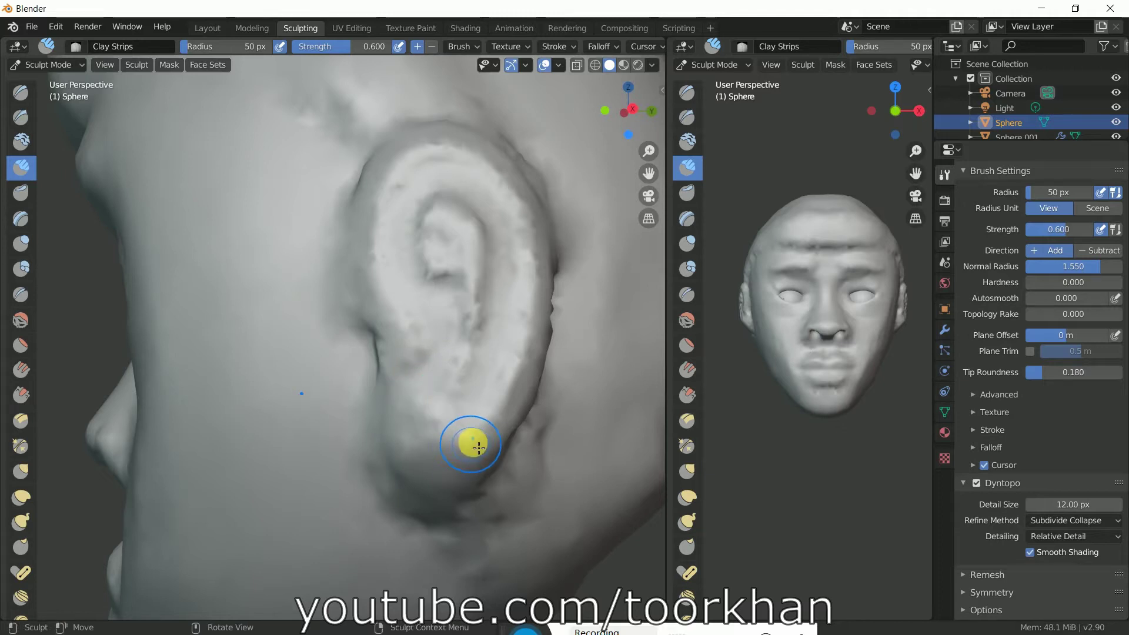
- Smooth the lower part of the ear around the lobe
scroll(474, 446, "up", 1)
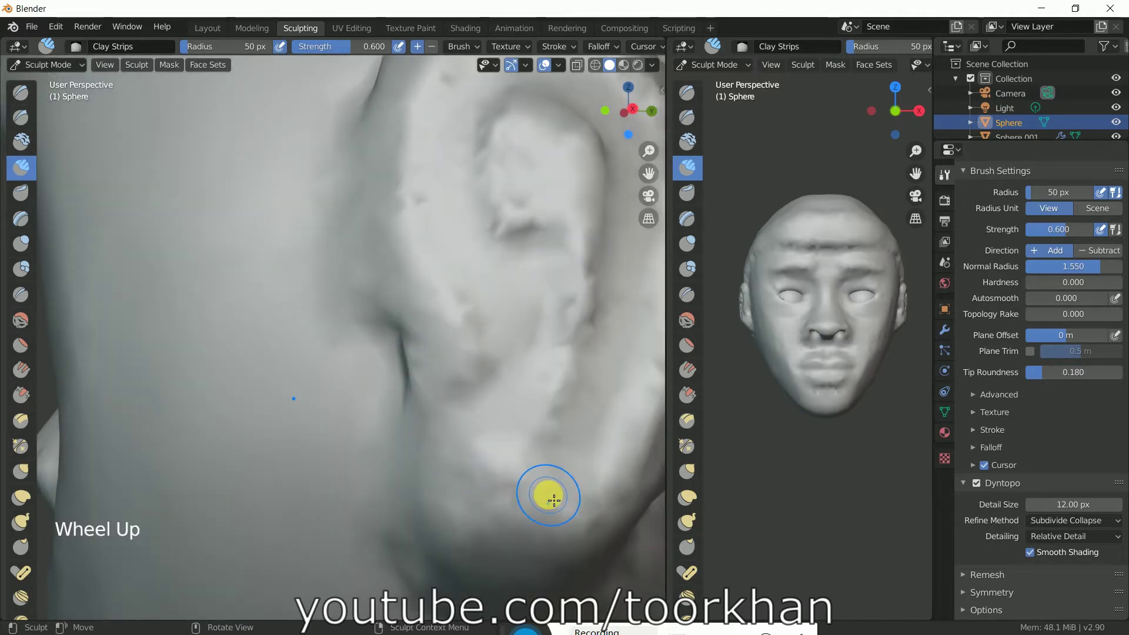
scroll(531, 497, "down", 1)
key("shift")
mouse_move(495, 434)
left_mouse_down("shift")
mouse_move(429, 446)
mouse_move(430, 425)
mouse_move(506, 400)
mouse_move(461, 447)
mouse_move(391, 468)
mouse_move(488, 468)
mouse_move(422, 443)
mouse_move(474, 403)
left_mouse_up("shift")
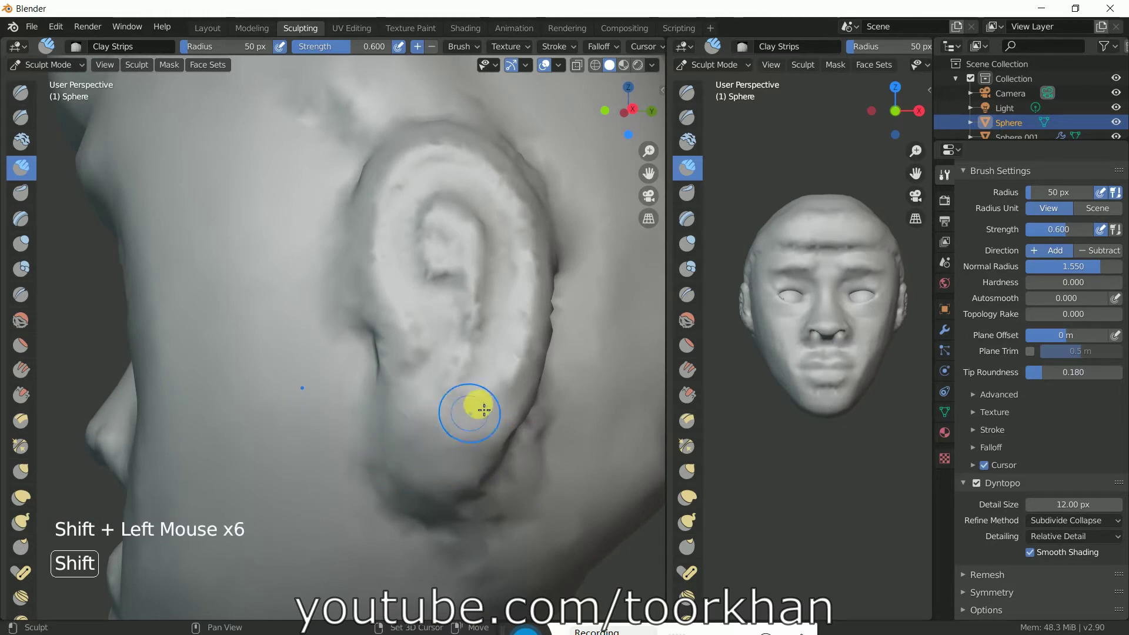
- Carve a deep round ear canal opening in the lower inner ear and build up the folds around and above it
mouse_move(474, 338)
left_mouse_down("ctrl")
mouse_move(474, 323)
mouse_move(474, 406)
mouse_move(462, 432)
mouse_move(439, 444)
mouse_move(478, 368)
left_mouse_up("ctrl")
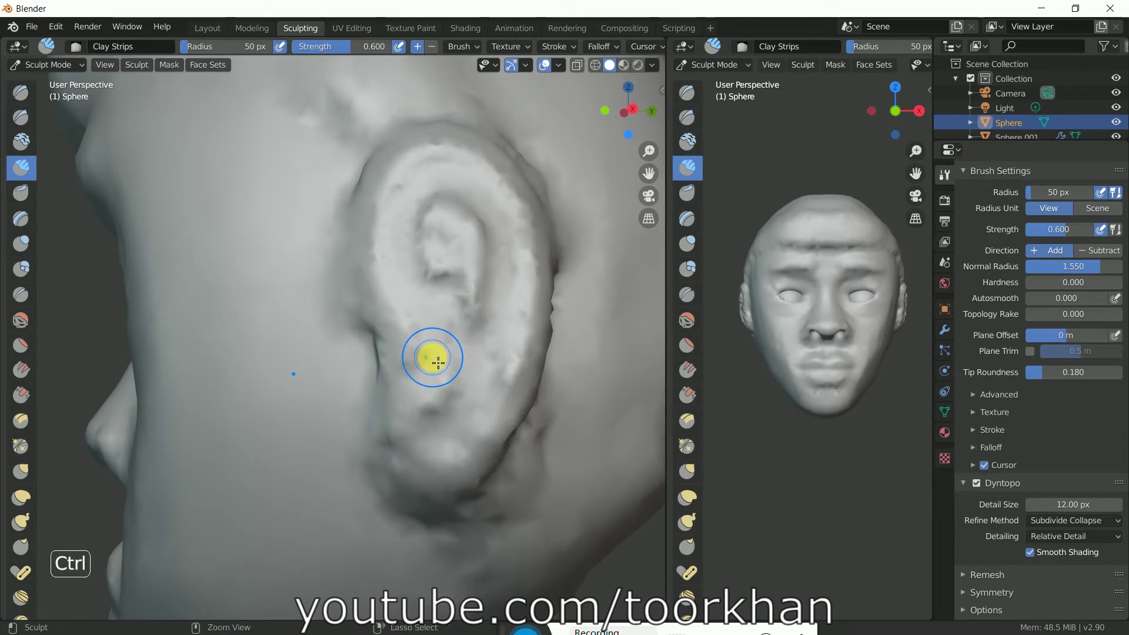
left_click_drag(438, 363, 446, 360, "ctrl")
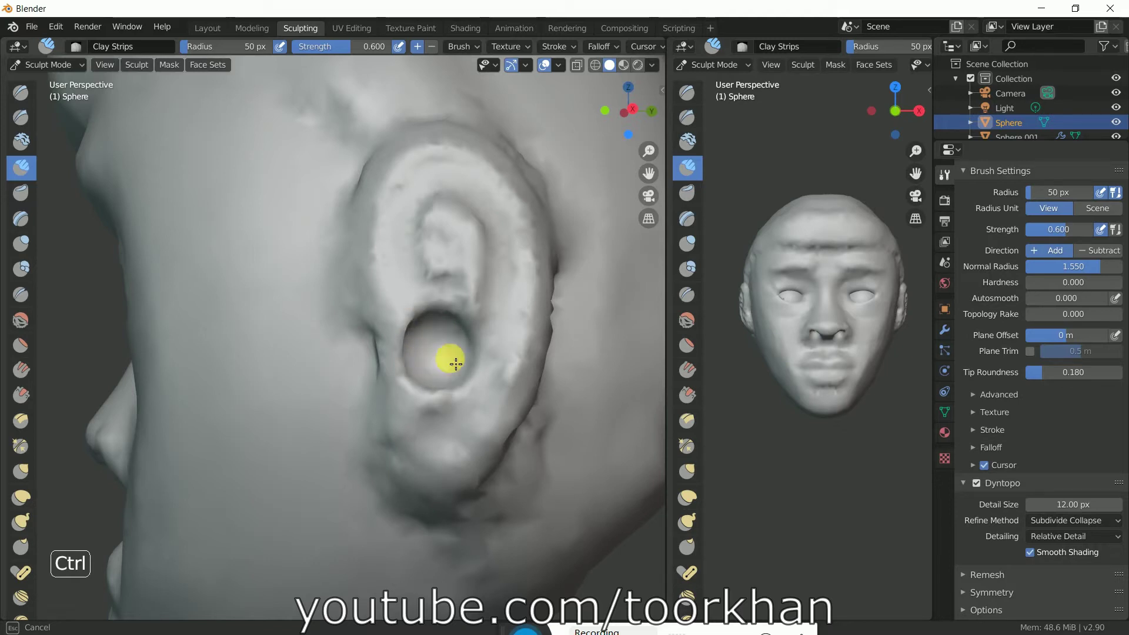
mouse_move(450, 368)
left_mouse_down()
mouse_move(457, 292)
mouse_move(448, 285)
mouse_move(426, 320)
left_mouse_up()
mouse_move(476, 349)
left_mouse_down()
mouse_move(515, 314)
mouse_move(501, 273)
mouse_move(499, 378)
mouse_move(488, 410)
mouse_move(454, 427)
mouse_move(512, 363)
mouse_move(515, 266)
mouse_move(502, 232)
mouse_move(510, 303)
mouse_move(508, 249)
mouse_move(489, 220)
mouse_move(514, 271)
mouse_move(476, 218)
mouse_move(447, 210)
mouse_move(472, 212)
mouse_move(498, 235)
mouse_move(508, 274)
mouse_move(471, 223)
mouse_move(441, 209)
mouse_move(418, 232)
mouse_move(424, 262)
left_mouse_up()
key("ctrl")
- Smooth the ear's outer rim, lobe and inner folds around the canal opening
mouse_move(417, 336)
middle_mouse_down()
mouse_move(415, 353)
mouse_move(481, 361)
middle_mouse_up()
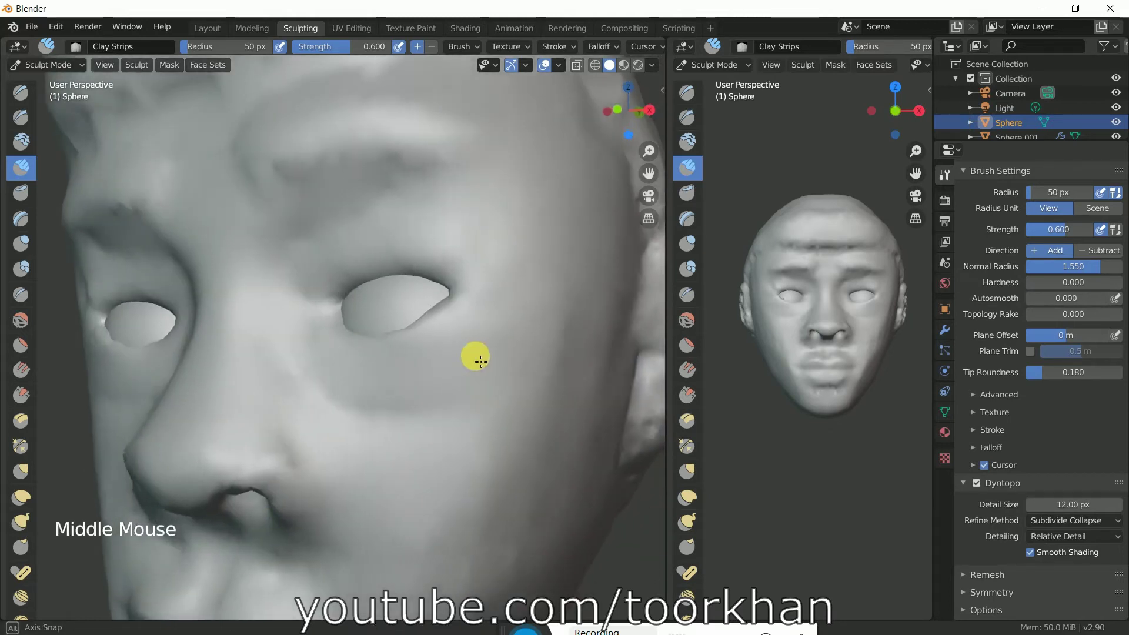
scroll(474, 367, "down", 2)
middle_click_drag(555, 365, 492, 383)
scroll(494, 390, "up", 2)
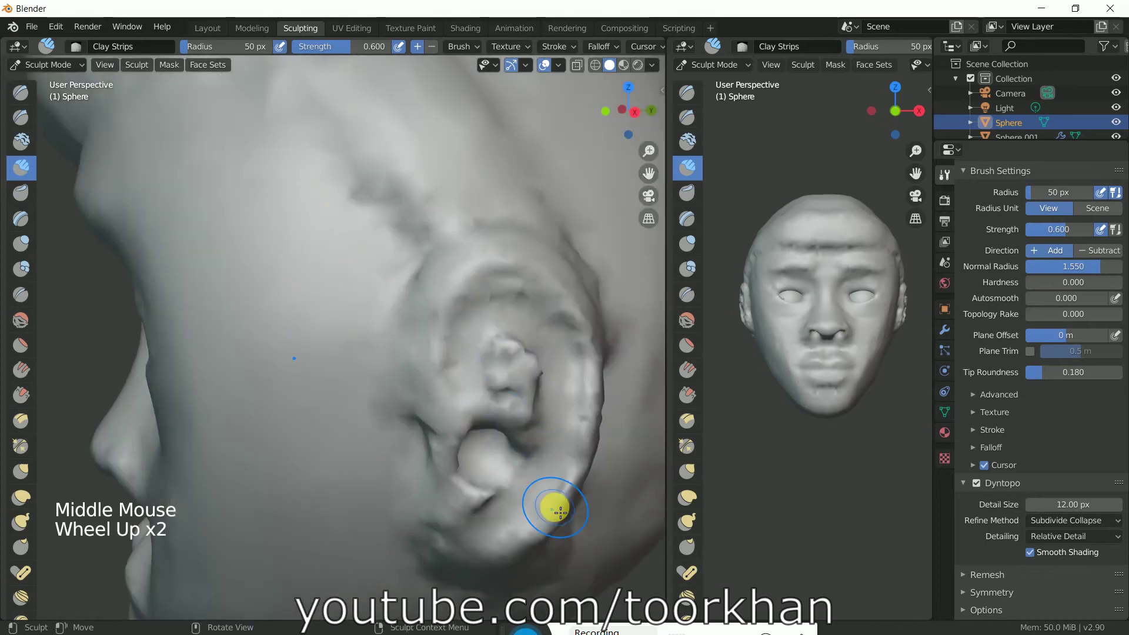
key("shift")
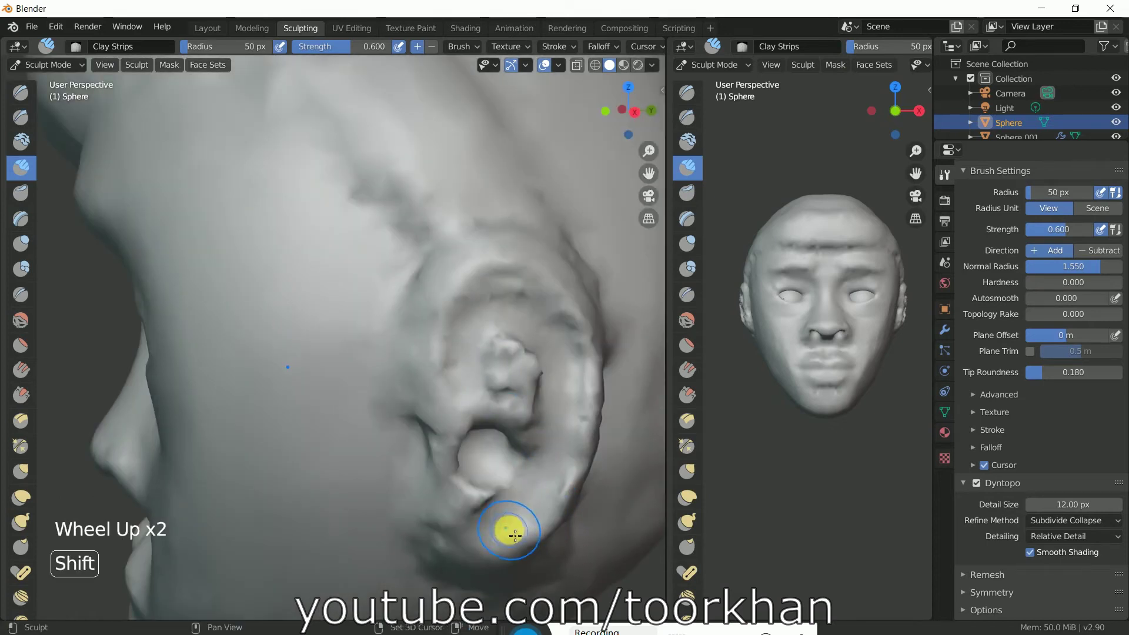
left_click_drag(532, 526, 547, 506, "shift")
mouse_move(570, 470)
left_mouse_down("shift")
mouse_move(574, 344)
mouse_move(539, 299)
mouse_move(513, 291)
mouse_move(482, 305)
left_mouse_up("shift")
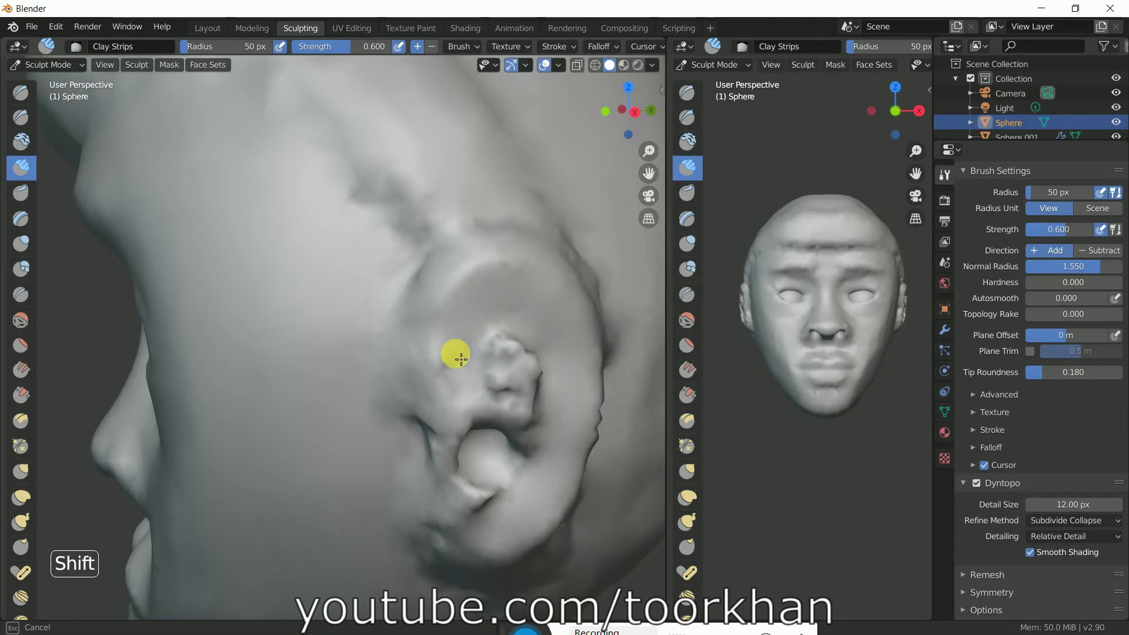
left_click_drag(461, 358, 478, 466, "shift")
mouse_move(504, 517)
left_mouse_down("shift")
mouse_move(477, 503)
mouse_move(518, 497)
mouse_move(538, 468)
mouse_move(516, 355)
left_mouse_up("shift")
mouse_move(516, 355)
left_mouse_down("shift")
mouse_move(497, 385)
mouse_move(514, 409)
mouse_move(423, 448)
mouse_move(421, 504)
mouse_move(461, 539)
mouse_move(532, 521)
mouse_move(573, 488)
mouse_move(598, 433)
mouse_move(600, 370)
mouse_move(604, 442)
mouse_move(597, 436)
mouse_move(563, 511)
mouse_move(607, 476)
left_mouse_up("shift")
- Carve away the surface in front of the ear and beneath its lobe to separate the ear from the cheek
mouse_move(606, 475)
middle_mouse_down()
mouse_move(532, 464)
mouse_move(527, 446)
middle_mouse_up()
scroll(347, 423, "down", 2)
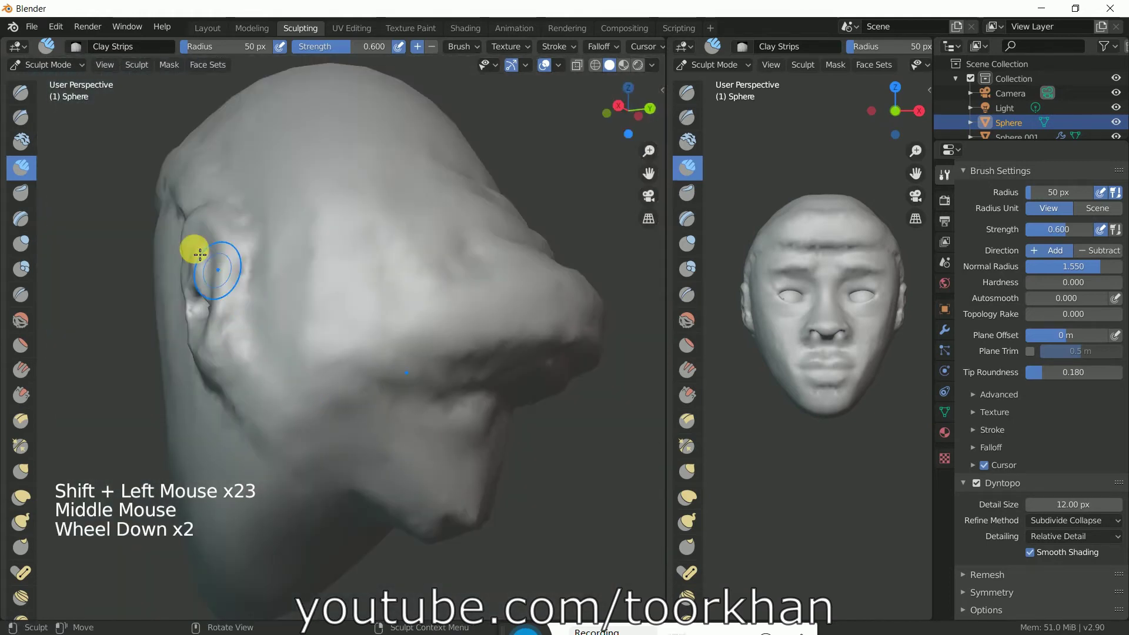
mouse_move(225, 380)
middle_mouse_down()
mouse_move(252, 378)
mouse_move(254, 396)
middle_mouse_up()
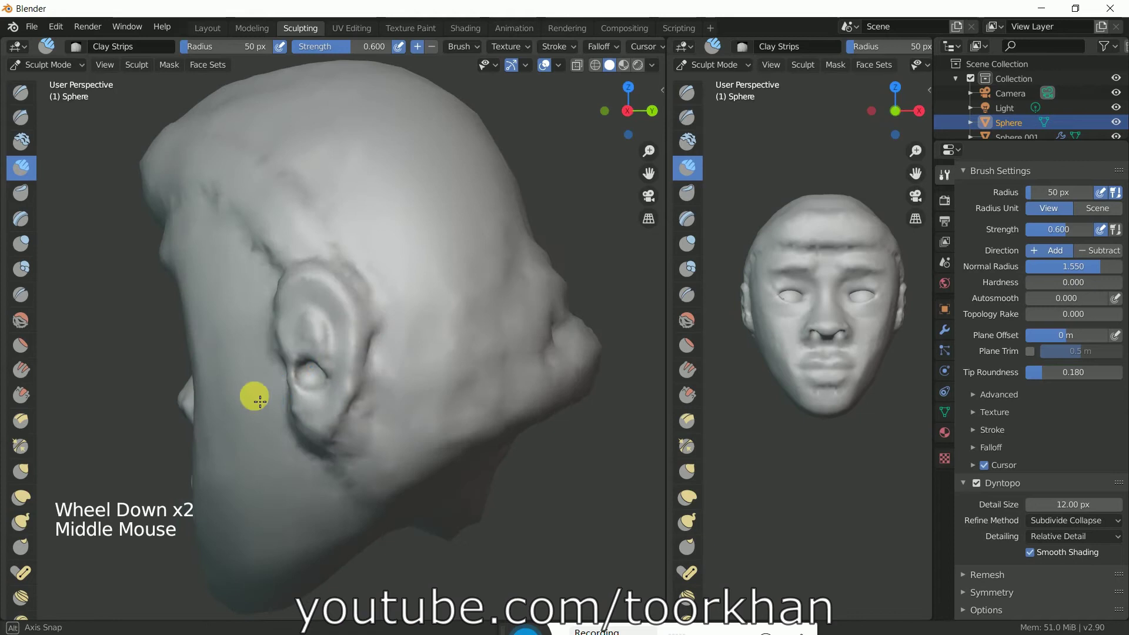
mouse_move(399, 466)
middle_mouse_down()
mouse_move(456, 456)
mouse_move(360, 441)
mouse_move(383, 396)
middle_mouse_up()
scroll(468, 455, "up", 2)
left_click_drag(357, 268, 360, 345, "ctrl")
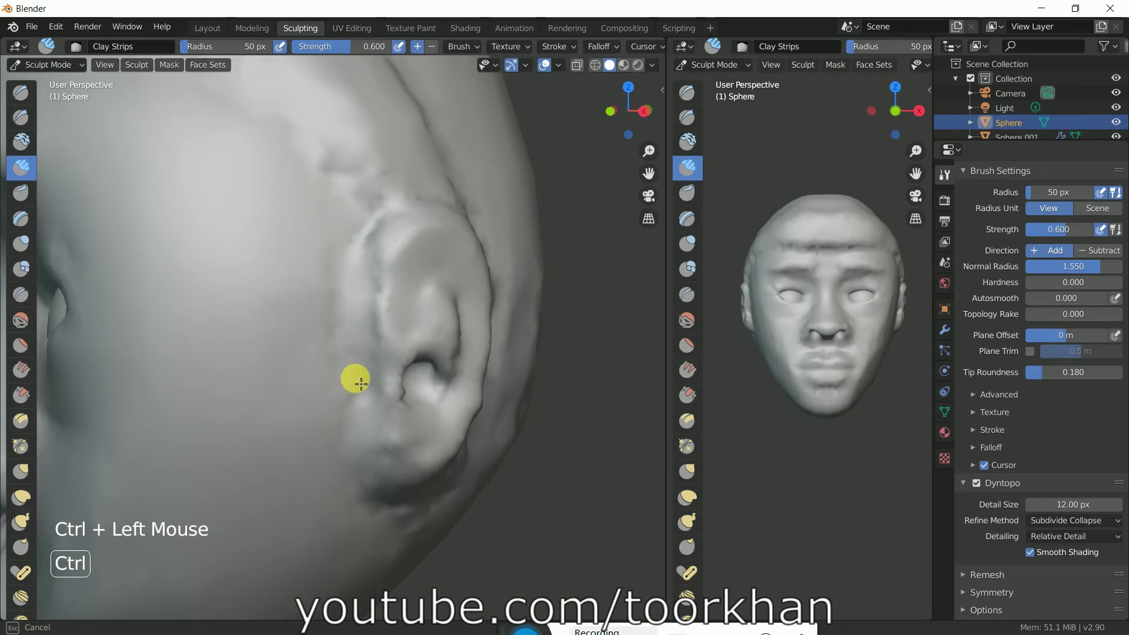
left_click_drag(364, 434, 366, 463, "ctrl")
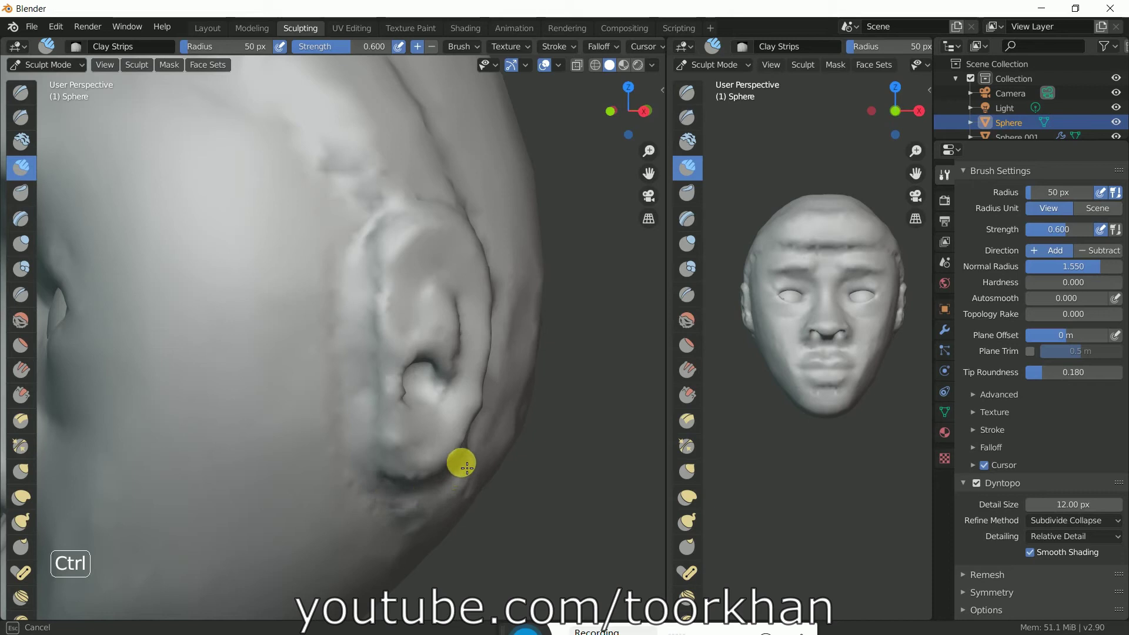
left_click_drag(369, 473, 363, 377, "ctrl")
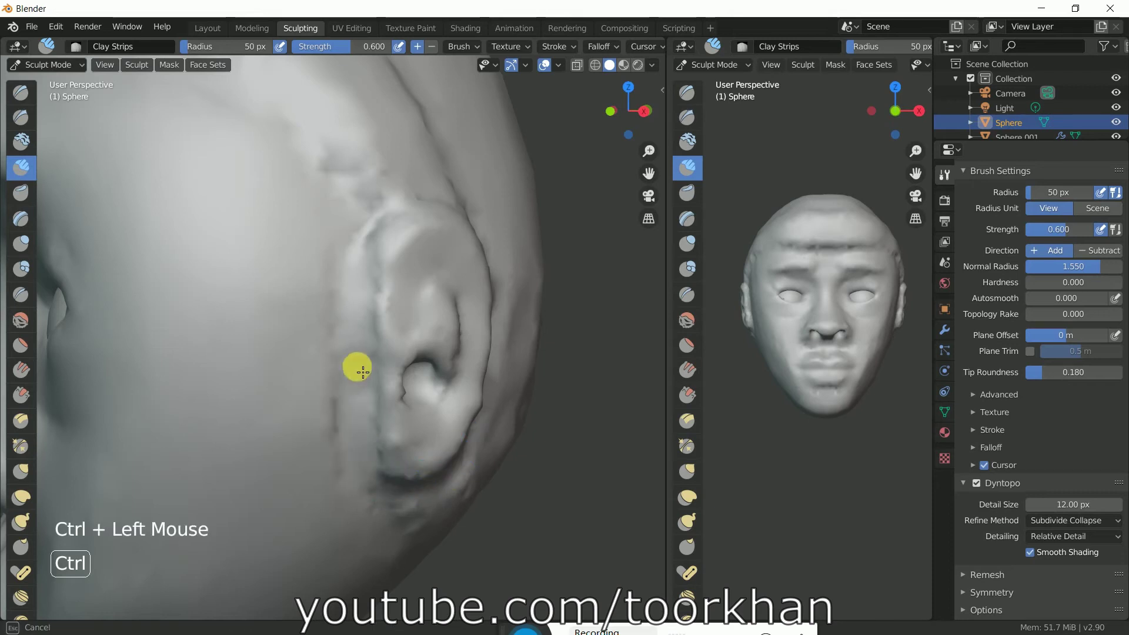
mouse_move(363, 315)
left_mouse_down("ctrl")
mouse_move(358, 249)
mouse_move(383, 199)
mouse_move(415, 184)
left_mouse_up("ctrl")
- Add Clay Strips volume along the ear's front edge and smooth the transition into the cheek
mouse_move(383, 252)
left_mouse_down()
mouse_move(388, 337)
mouse_move(400, 262)
mouse_move(360, 359)
mouse_move(385, 489)
mouse_move(405, 478)
mouse_move(388, 445)
mouse_move(403, 405)
mouse_move(386, 302)
left_mouse_up()
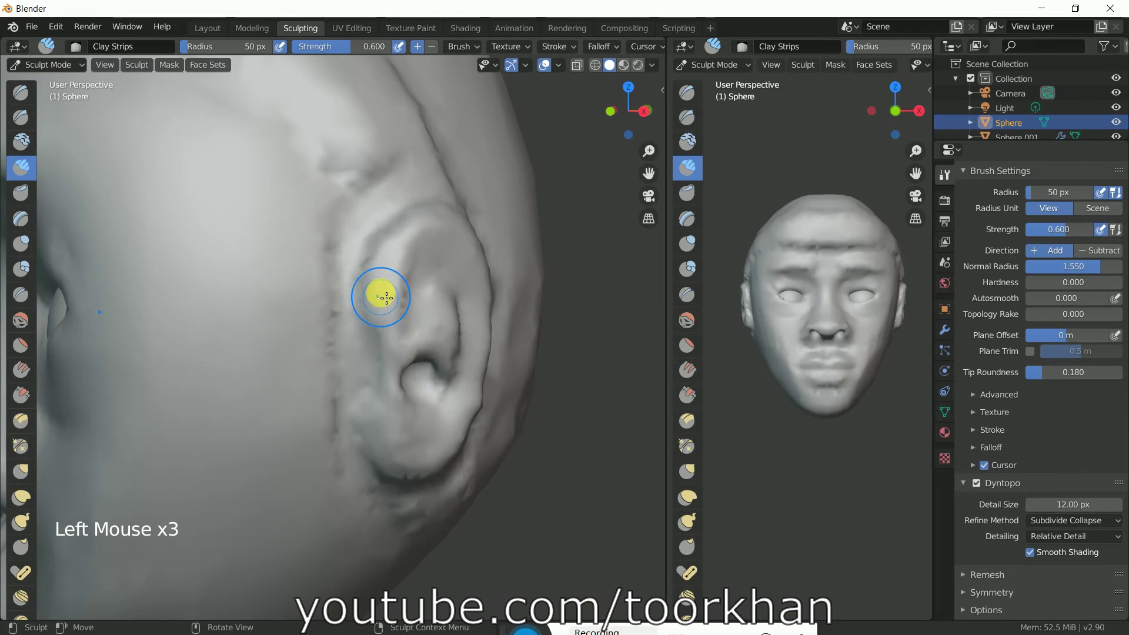
mouse_move(373, 255)
left_mouse_down()
mouse_move(371, 295)
mouse_move(395, 318)
mouse_move(406, 378)
mouse_move(361, 442)
mouse_move(363, 391)
mouse_move(370, 462)
mouse_move(402, 487)
mouse_move(376, 456)
left_mouse_up()
mouse_move(427, 509)
left_mouse_down("shift")
mouse_move(374, 491)
mouse_move(346, 461)
left_mouse_up("shift")
mouse_move(341, 407)
left_mouse_down("shift")
mouse_move(328, 242)
mouse_move(348, 207)
mouse_move(386, 190)
left_mouse_up("shift")
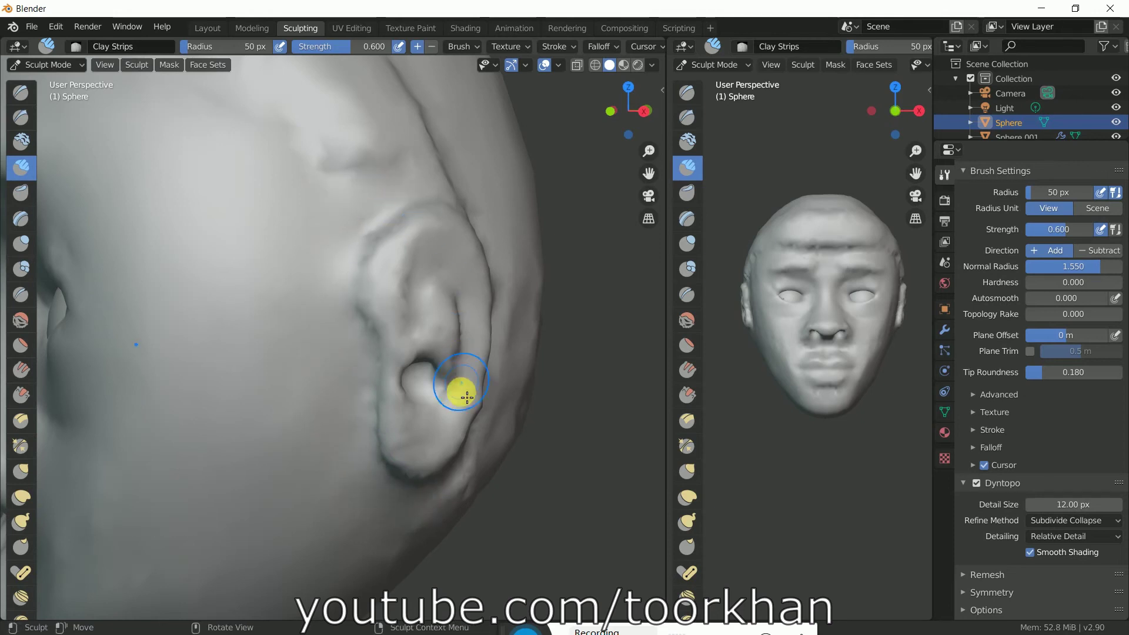
- Turn the main view to the front of the face and join the second viewport into it as one large viewport
scroll(464, 403, "down", 2)
mouse_move(277, 378)
middle_mouse_down()
mouse_move(345, 370)
mouse_move(340, 443)
mouse_move(324, 434)
mouse_move(390, 441)
mouse_move(265, 447)
mouse_move(169, 421)
mouse_move(411, 424)
mouse_move(403, 435)
middle_mouse_up()
scroll(347, 362, "down", 2)
scroll(323, 433, "up", 1)
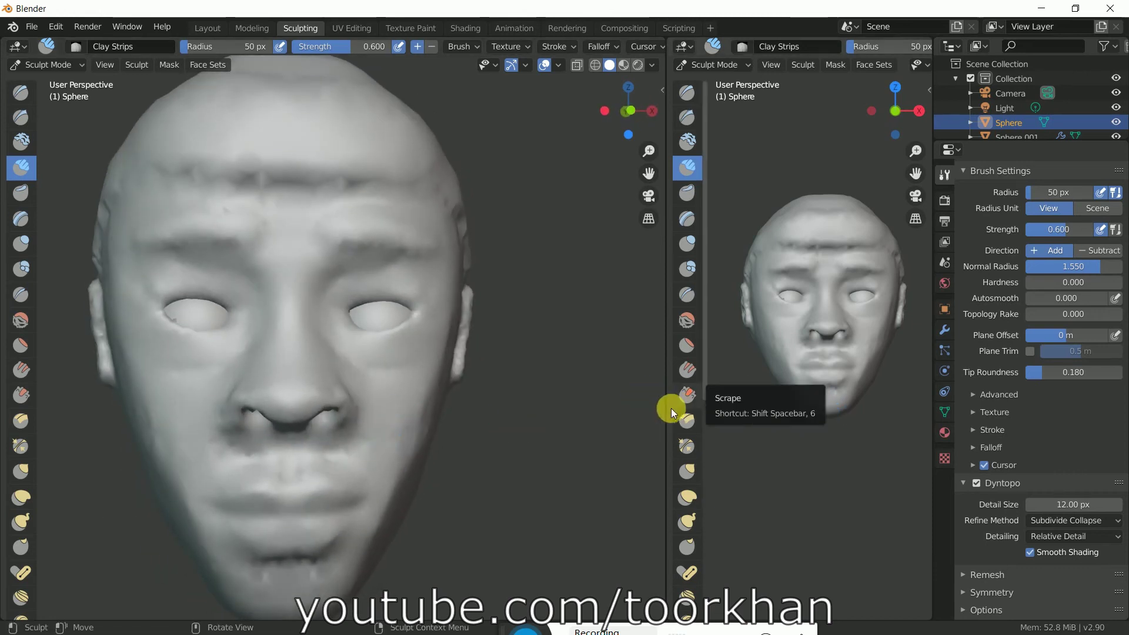
mouse_move(324, 495)
middle_mouse_down()
mouse_move(415, 467)
mouse_move(383, 467)
mouse_move(362, 473)
mouse_move(457, 469)
mouse_move(209, 486)
mouse_move(319, 482)
middle_mouse_up()
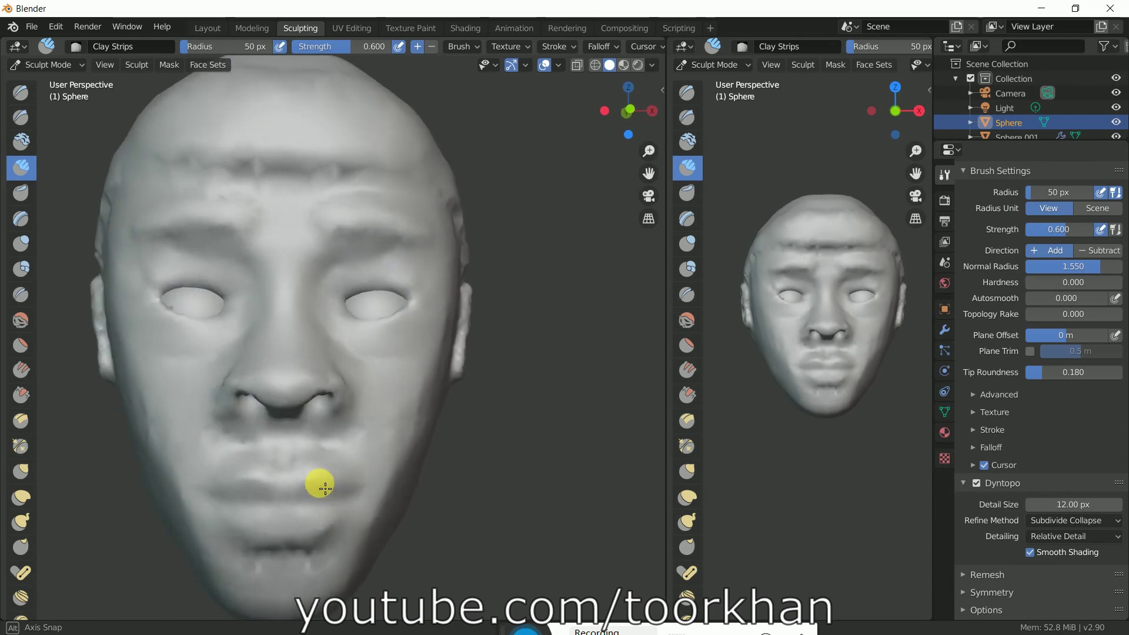
right_click(666, 416)
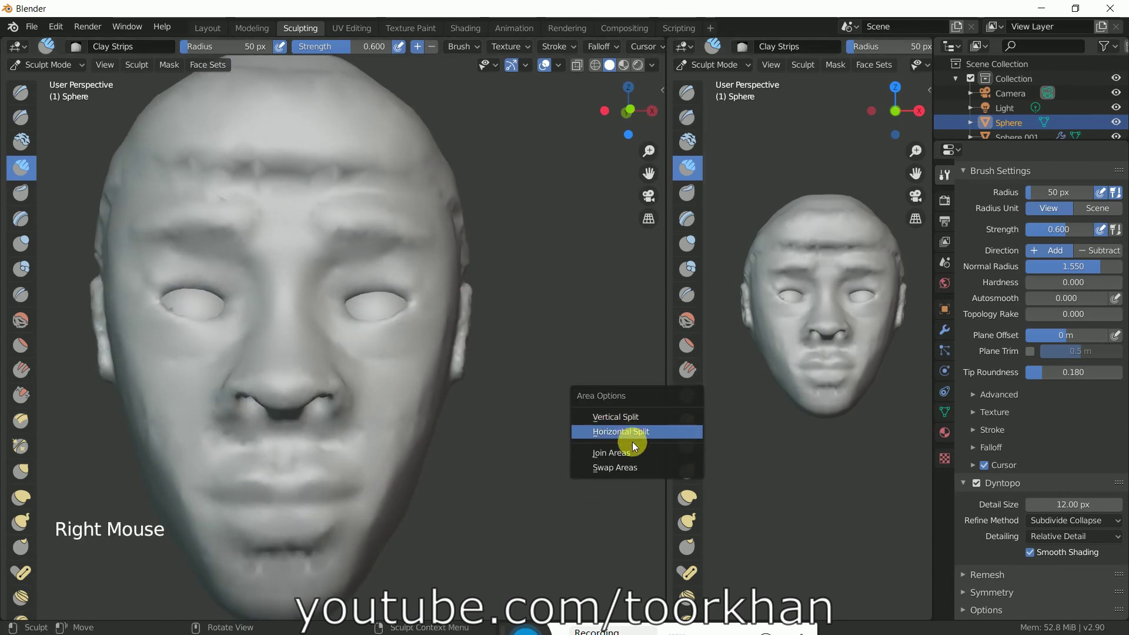
left_click(632, 447)
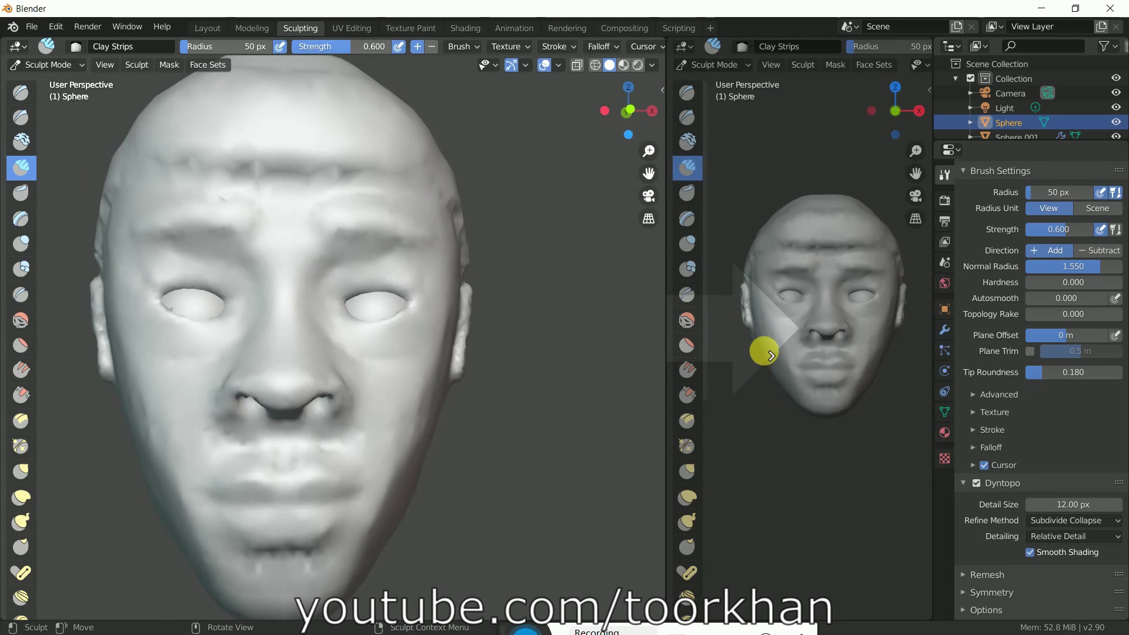
left_click(761, 351)
scroll(517, 391, "down", 2)
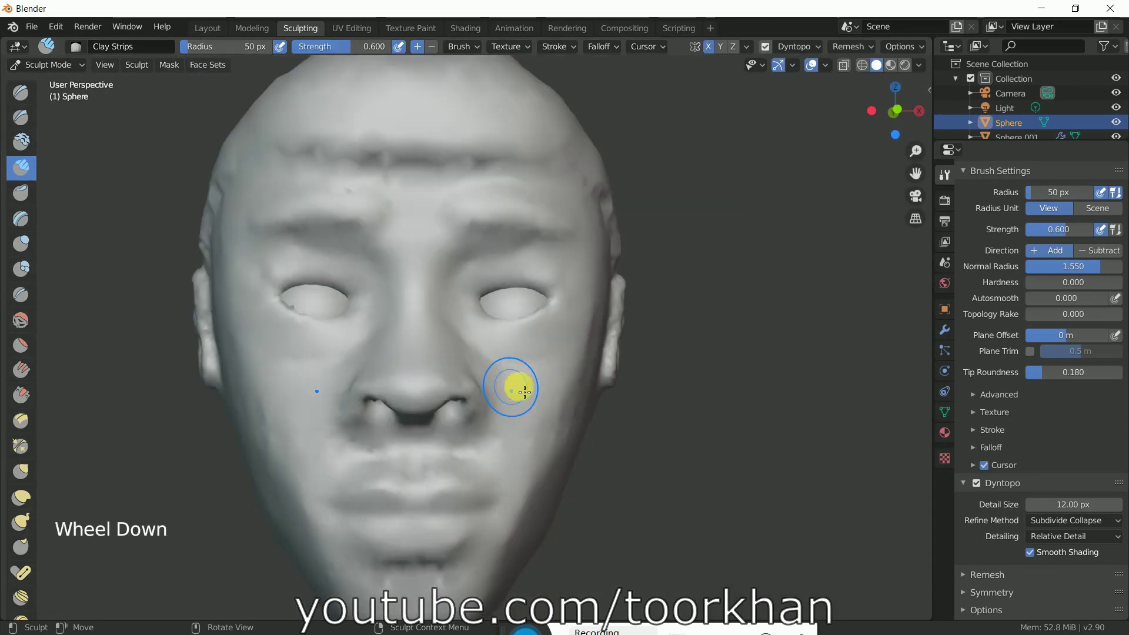
scroll(616, 379, "down", 1)
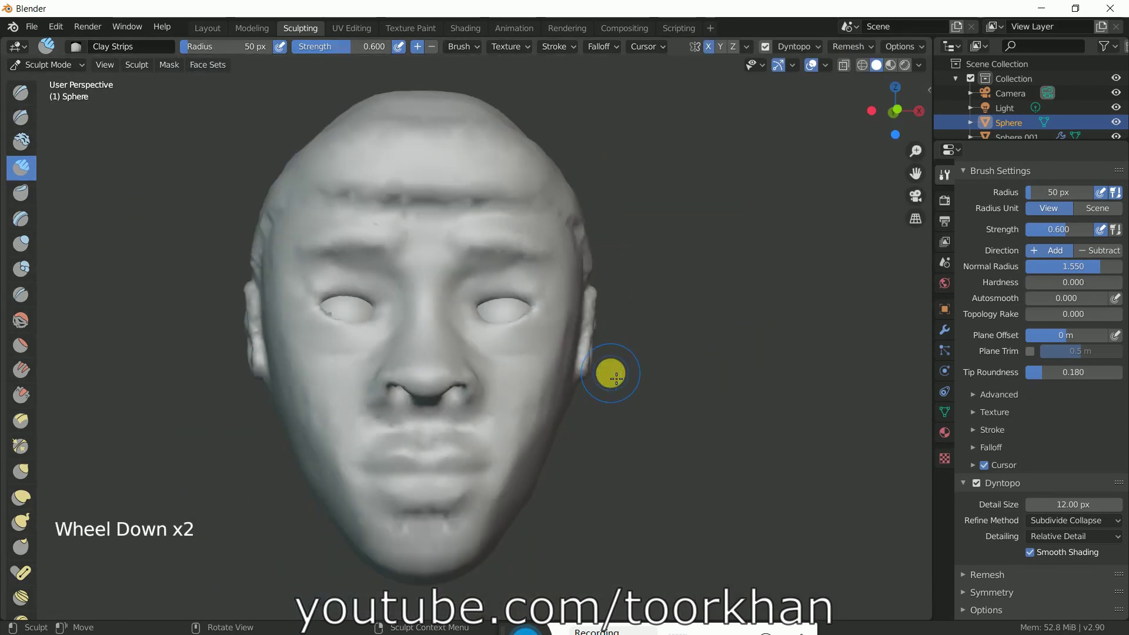